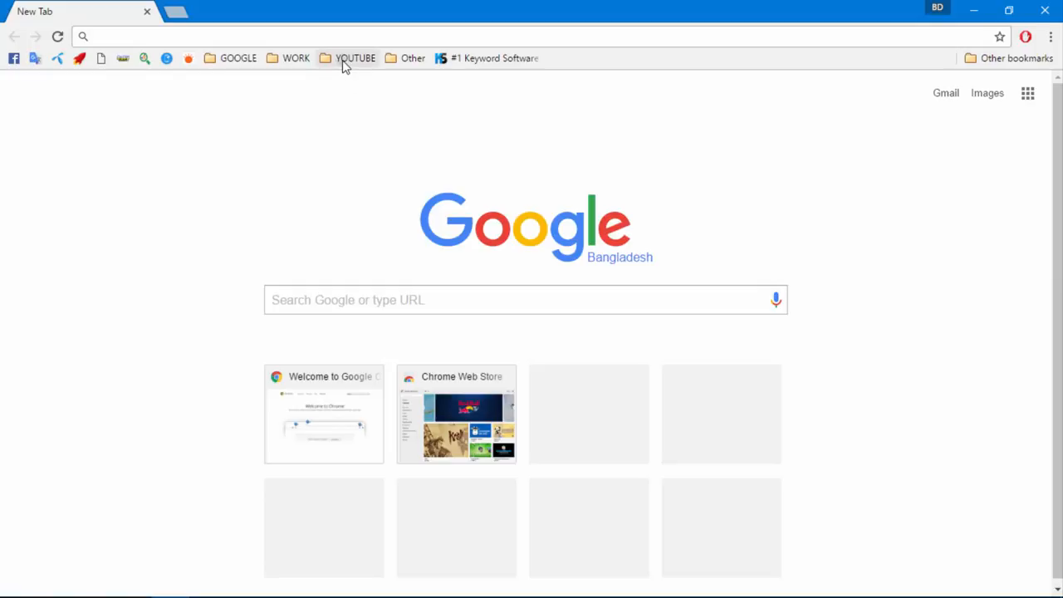
Open YouTube from the bookmark and sign in with the saved Google account's e-mail and password
click(343, 60)
click(349, 88)
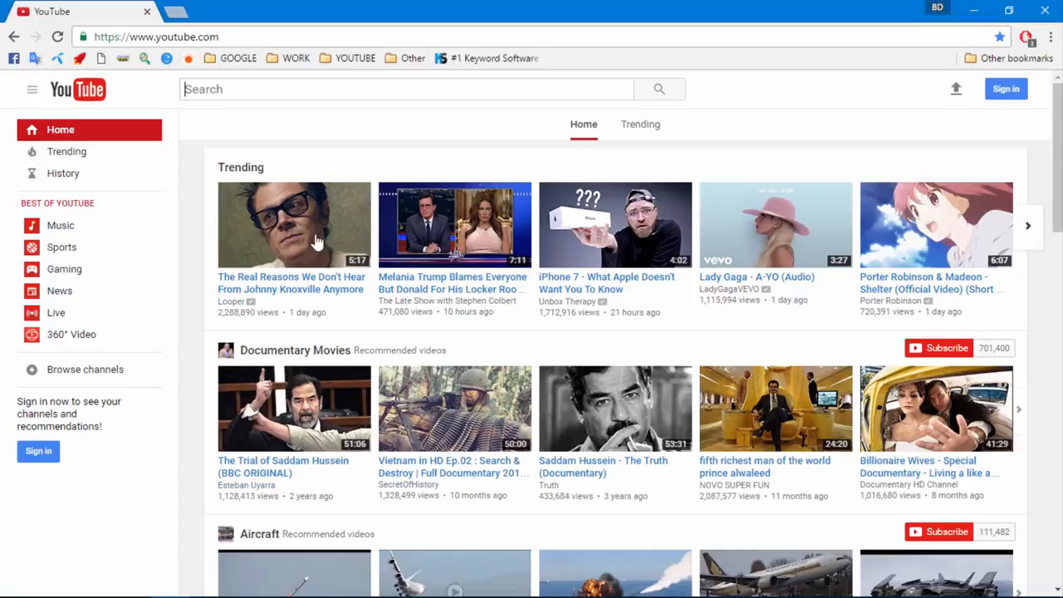
click(1001, 91)
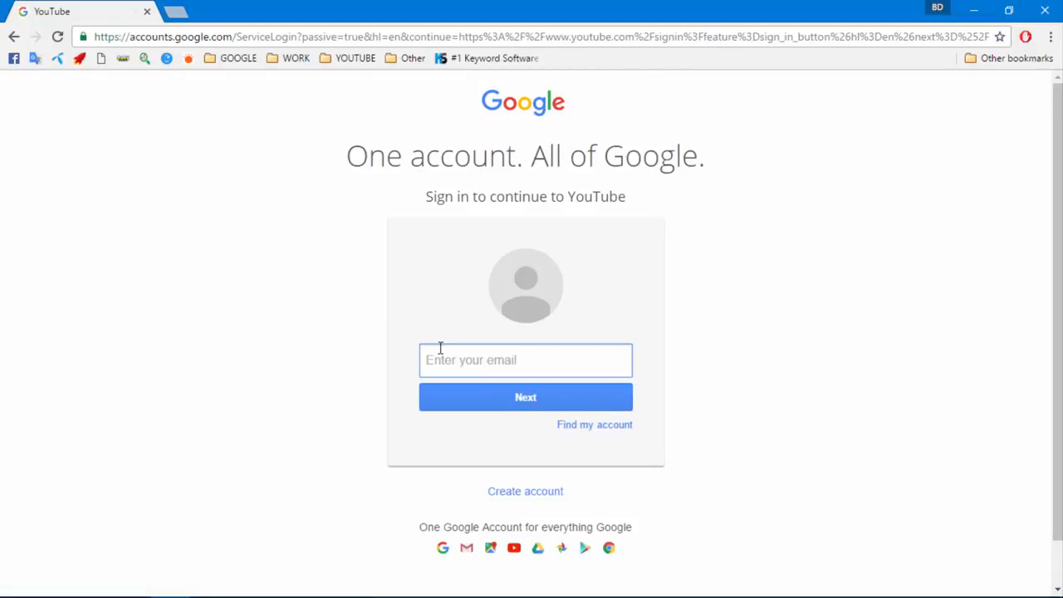
click(447, 361)
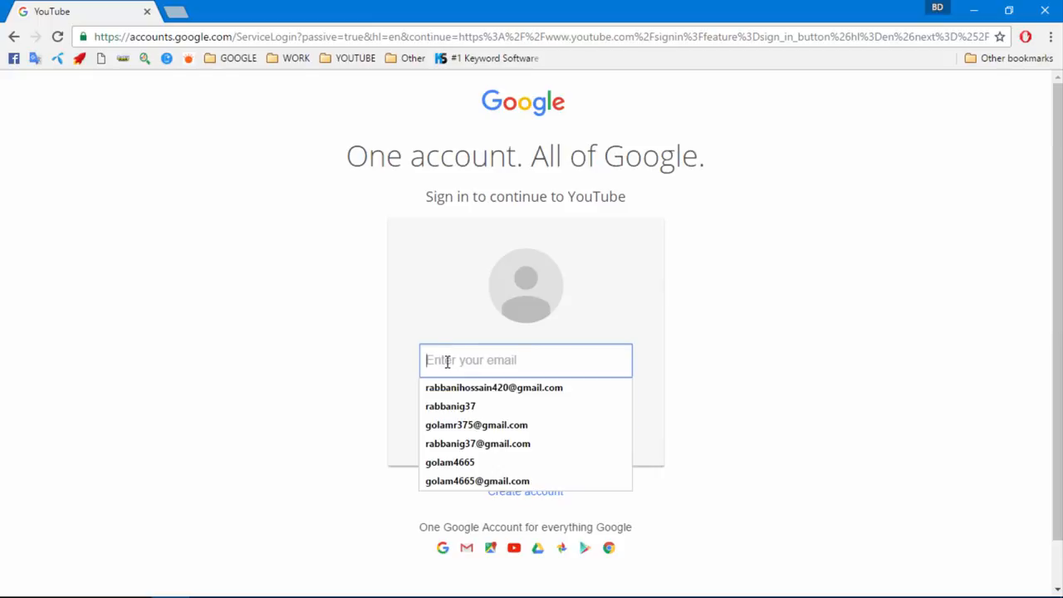
click(488, 391)
click(487, 403)
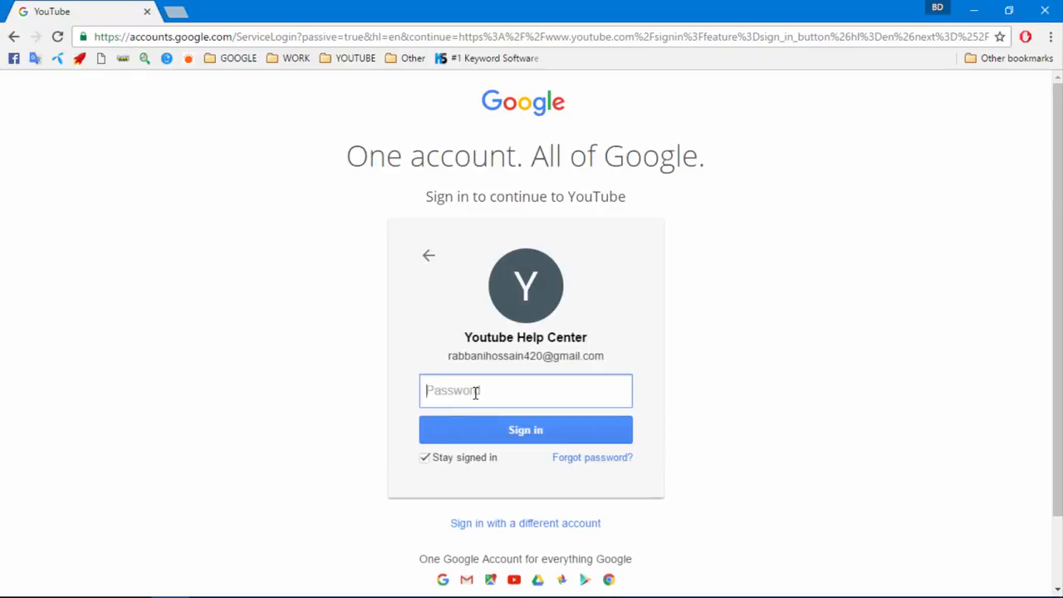
text(••)
key(BackSpace)
key(BackSpace)
text(••)
click(520, 432)
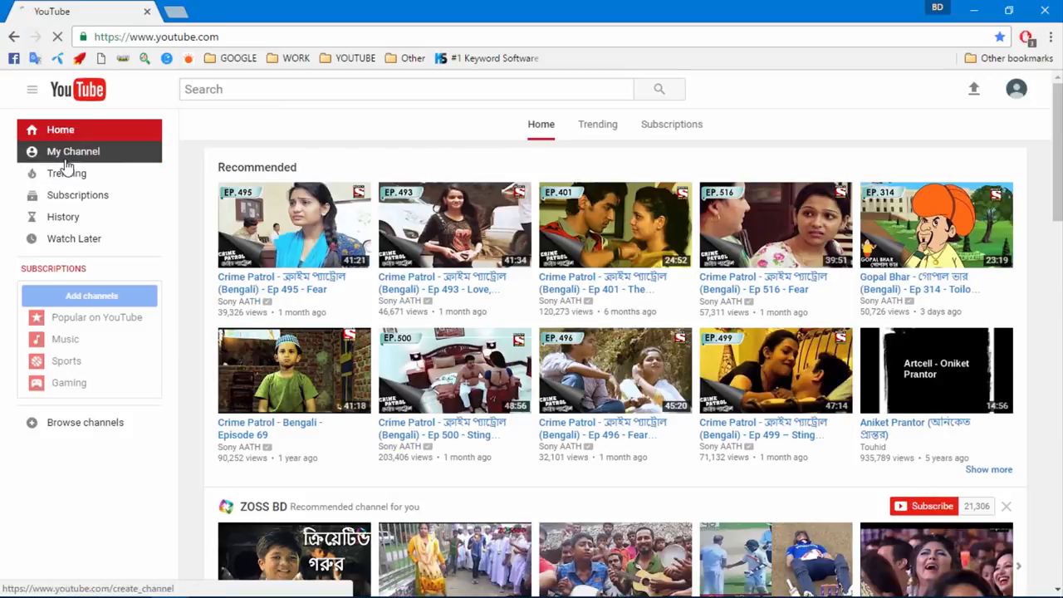
Go to Creator Studio from the account menu and start creating a channel
click(67, 160)
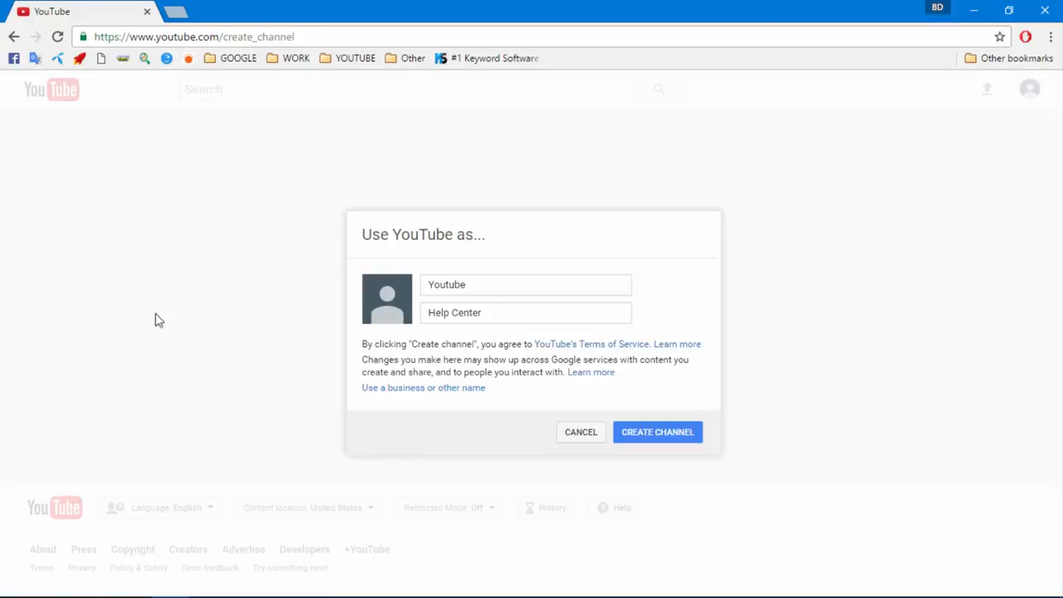
click(492, 282)
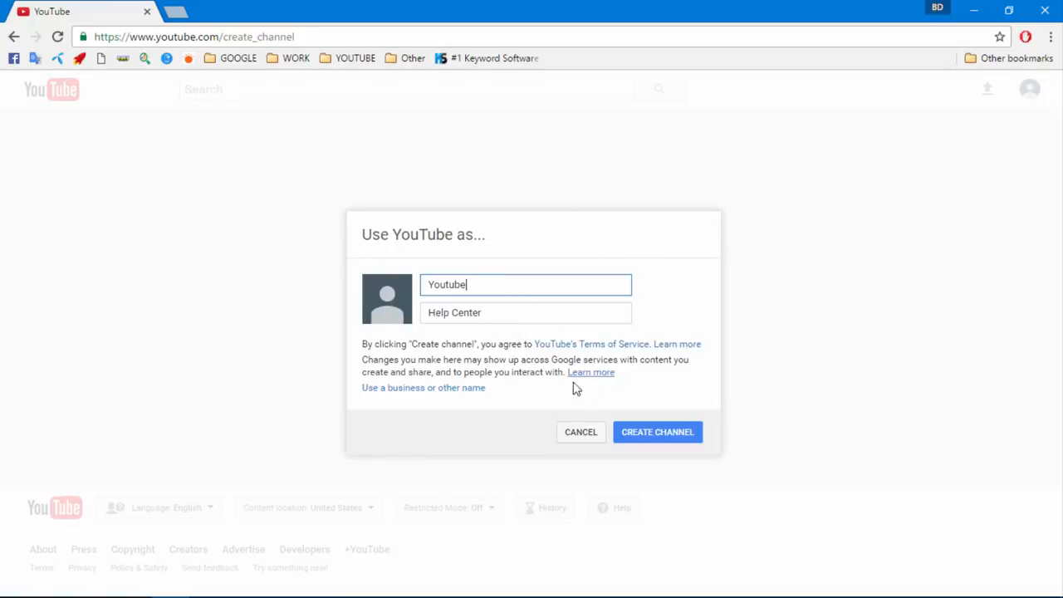
click(577, 432)
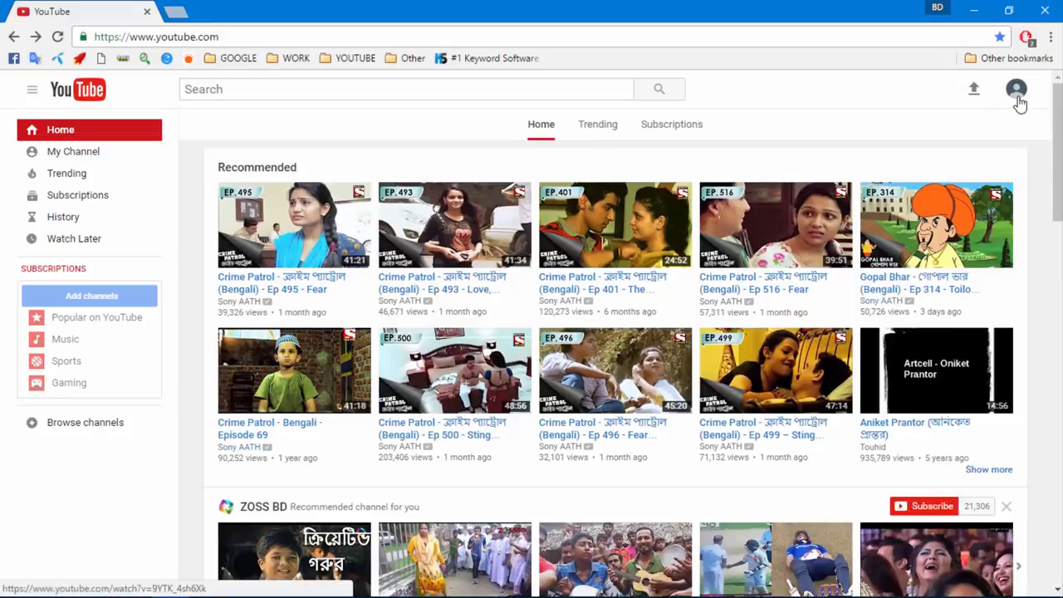
click(1017, 91)
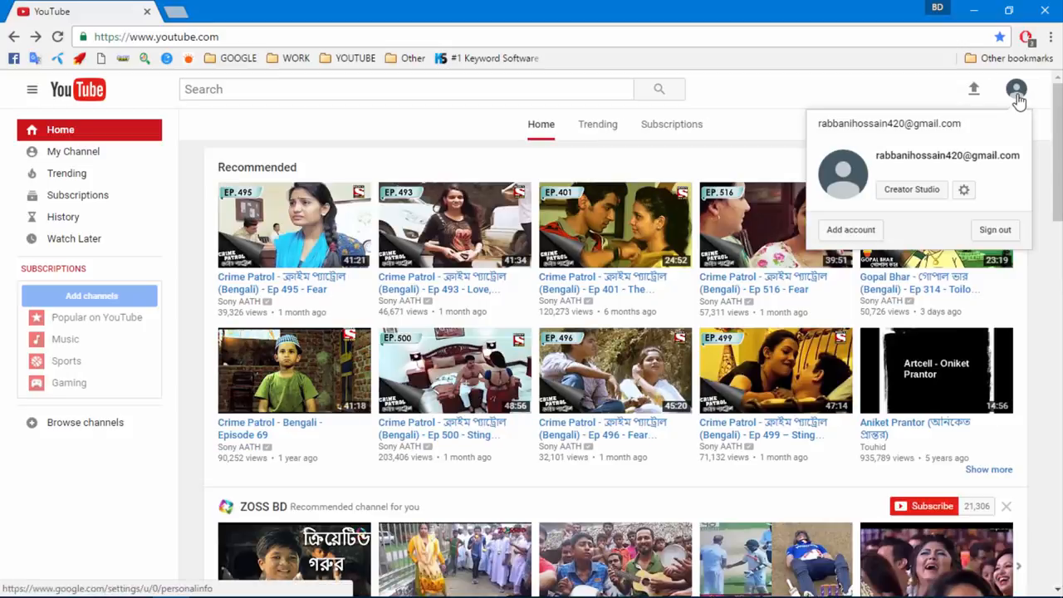
click(926, 196)
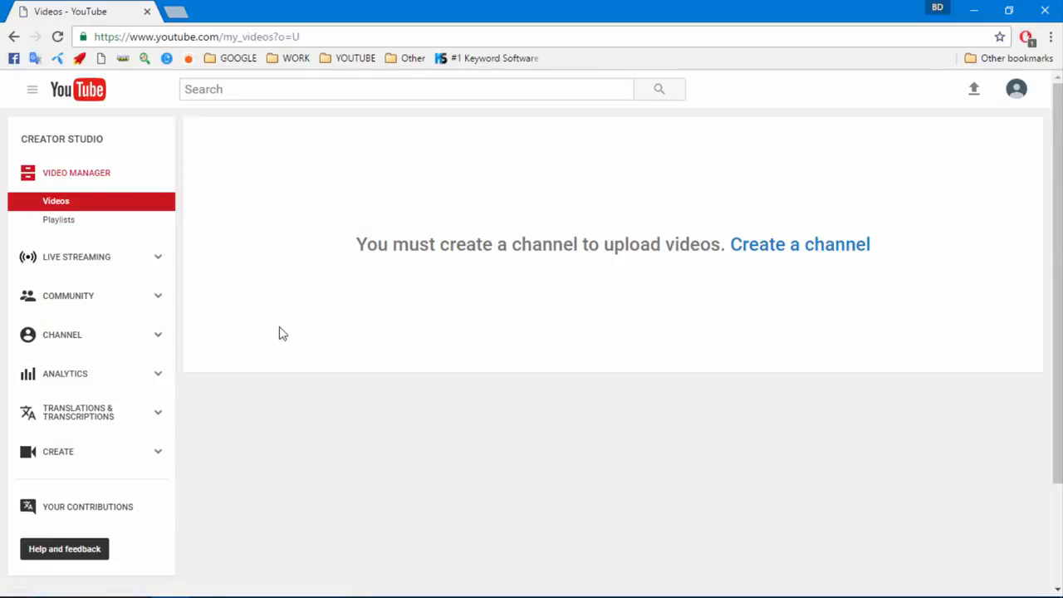
click(767, 246)
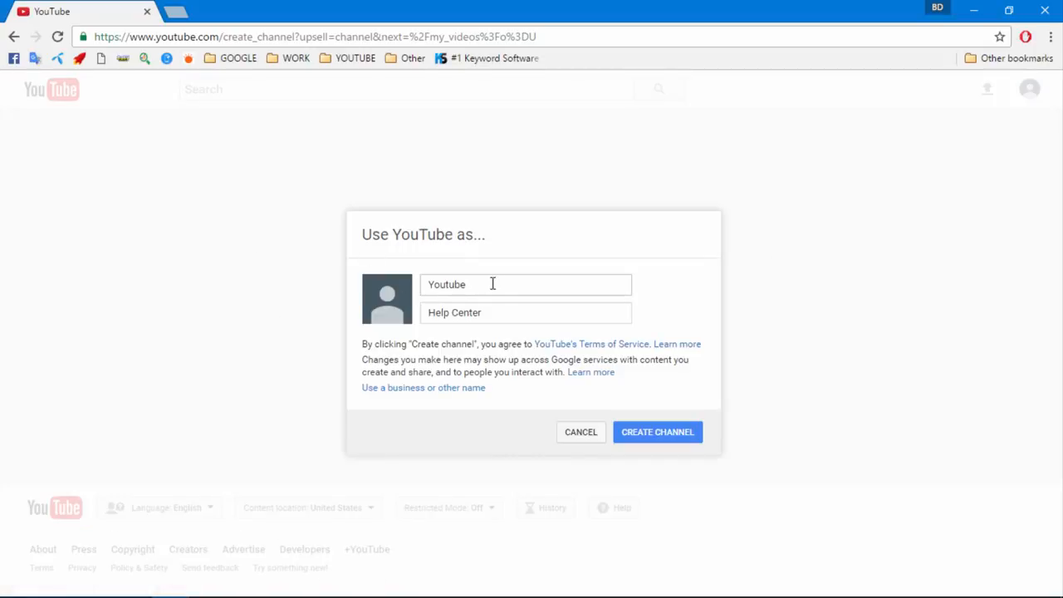
Replace the suggested names 'Youtube' and 'Help Center' with first name Online and last name Gideline IEL
drag(493, 283, 241, 273)
key(BackSpace)
click(494, 313)
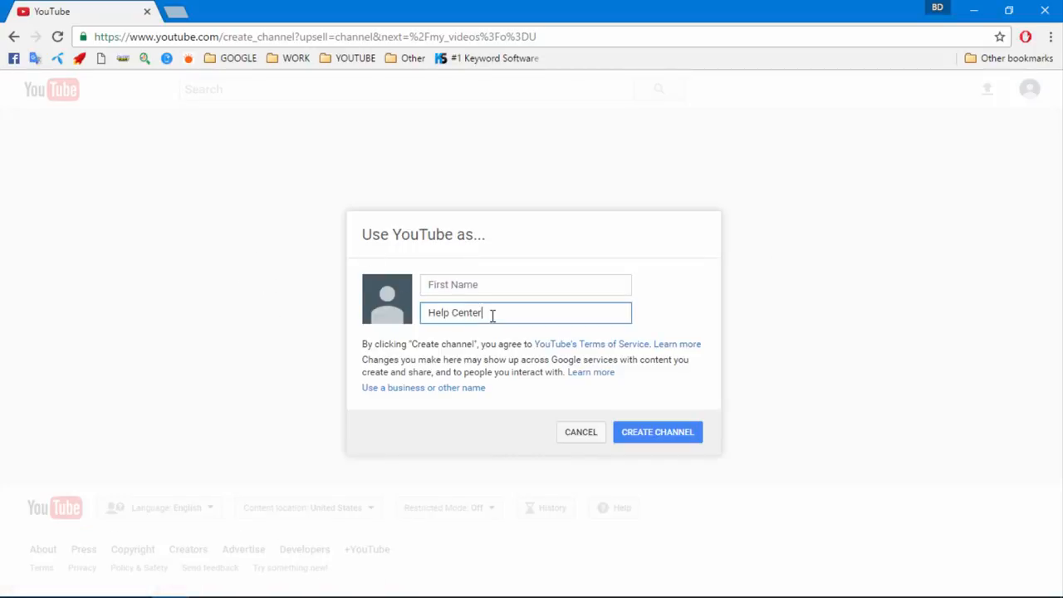
drag(493, 313, 363, 308)
key(BackSpace)
click(464, 286)
click(458, 313)
click(446, 286)
click(443, 314)
click(442, 285)
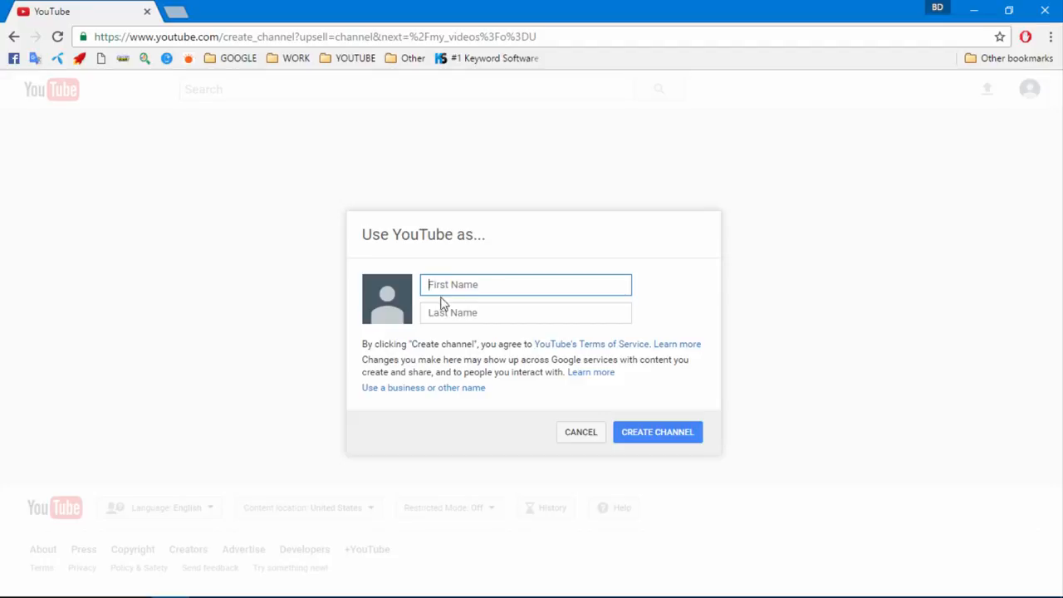
click(440, 312)
click(441, 288)
click(444, 313)
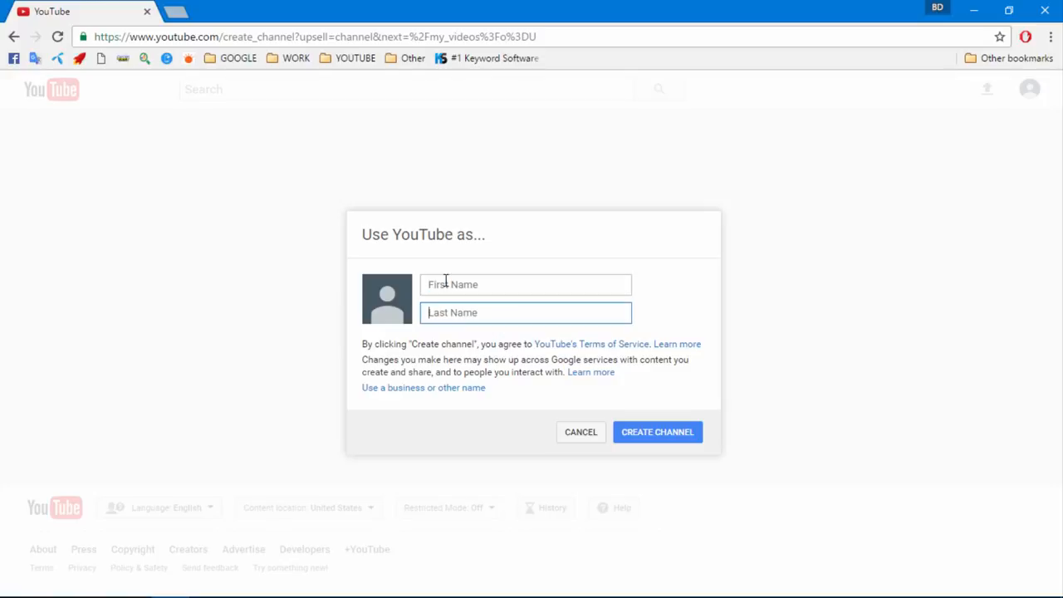
click(446, 285)
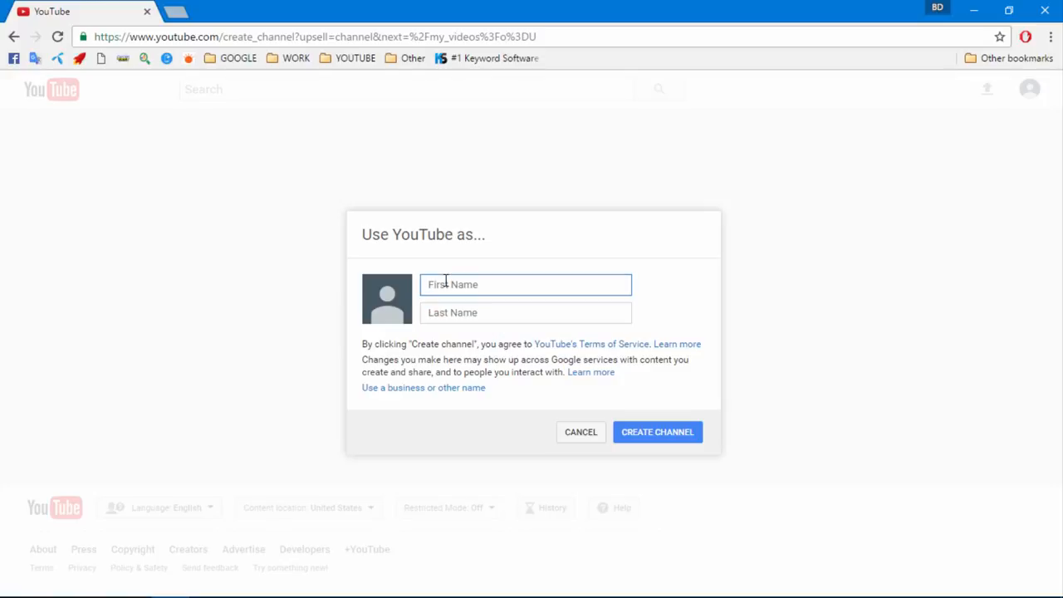
click(440, 306)
click(439, 287)
click(431, 311)
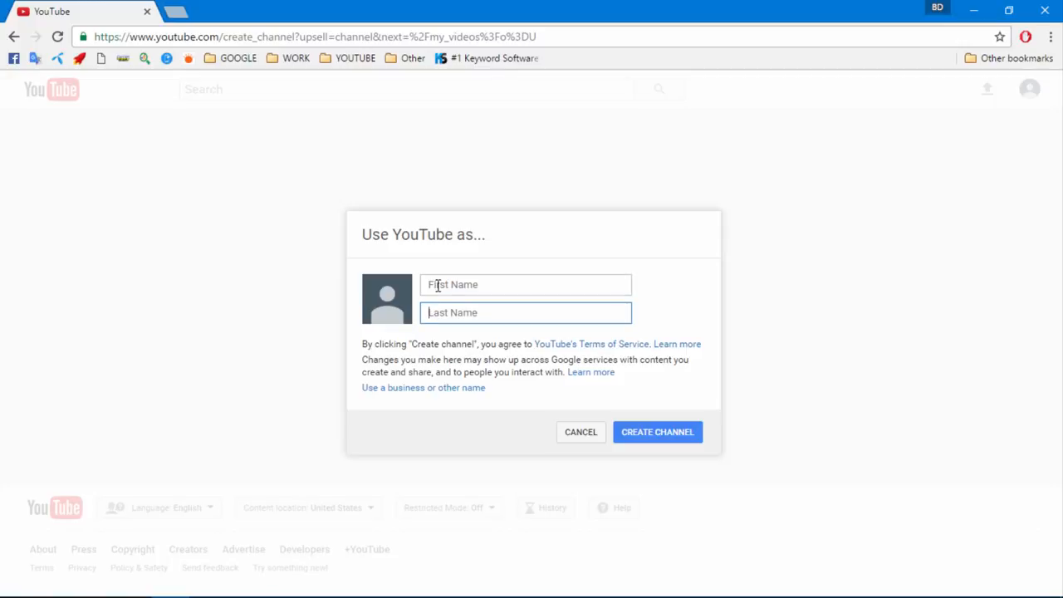
click(437, 285)
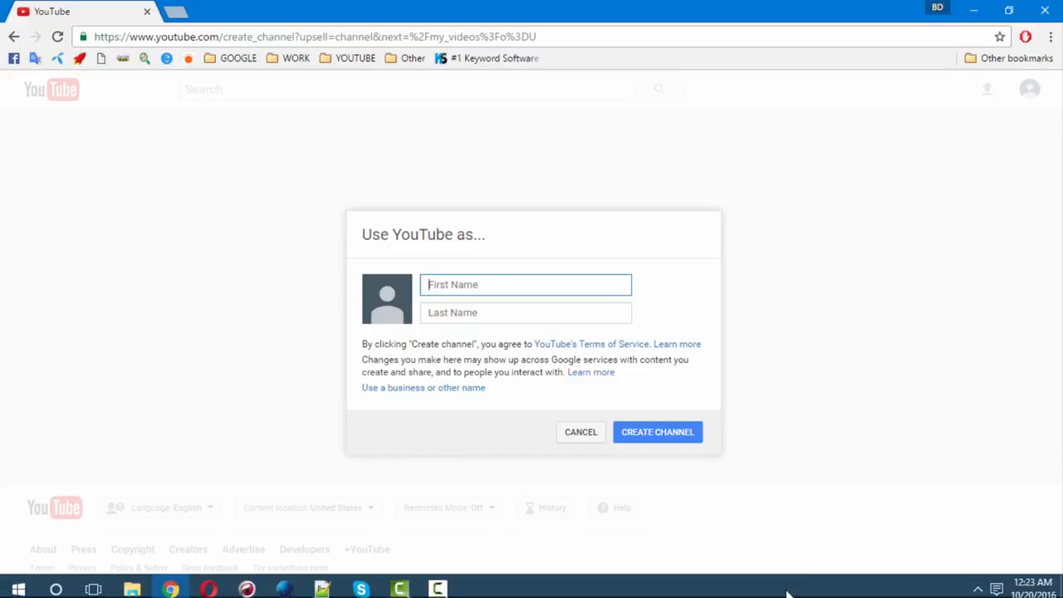
Create the channel named Online Gideline IEL
click(438, 587)
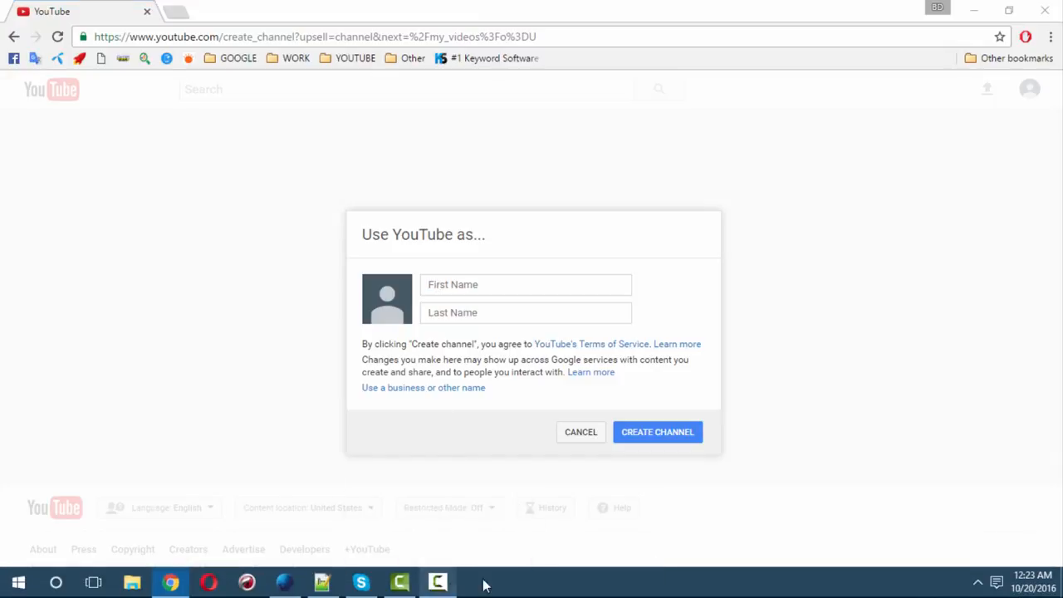
click(986, 548)
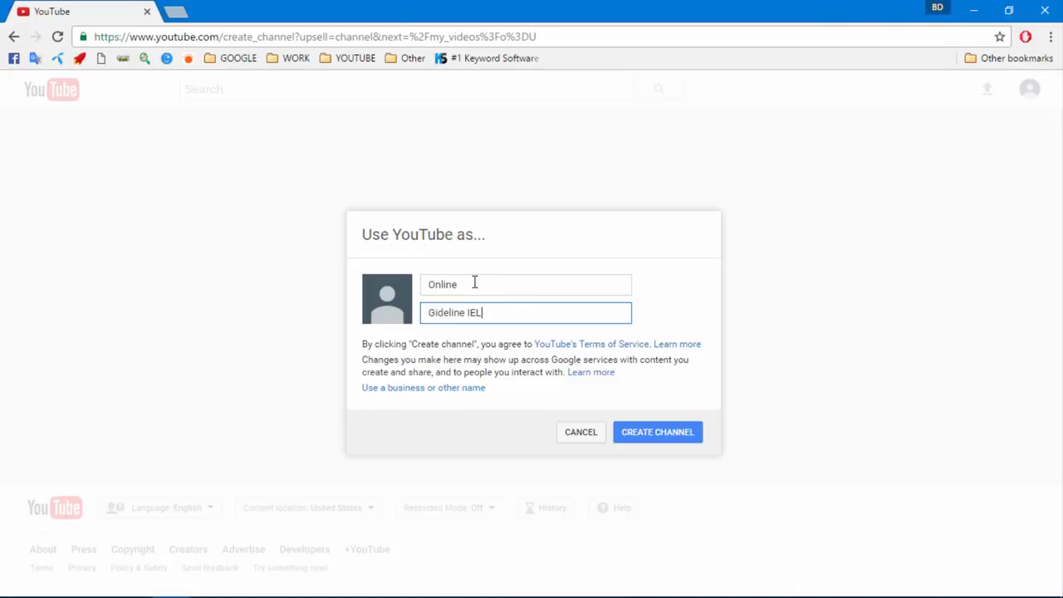
click(474, 283)
click(492, 311)
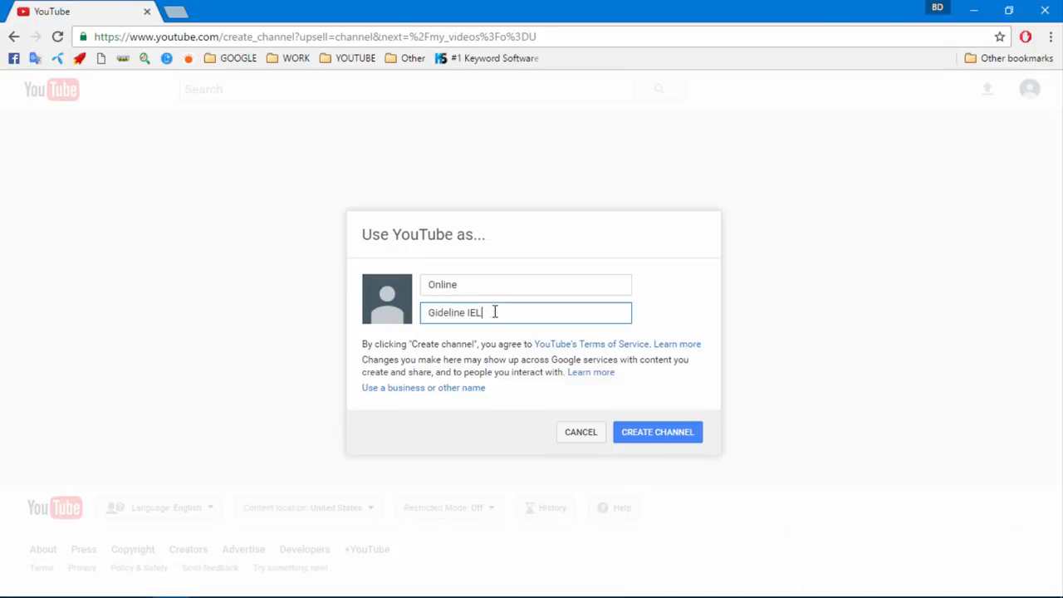
click(632, 441)
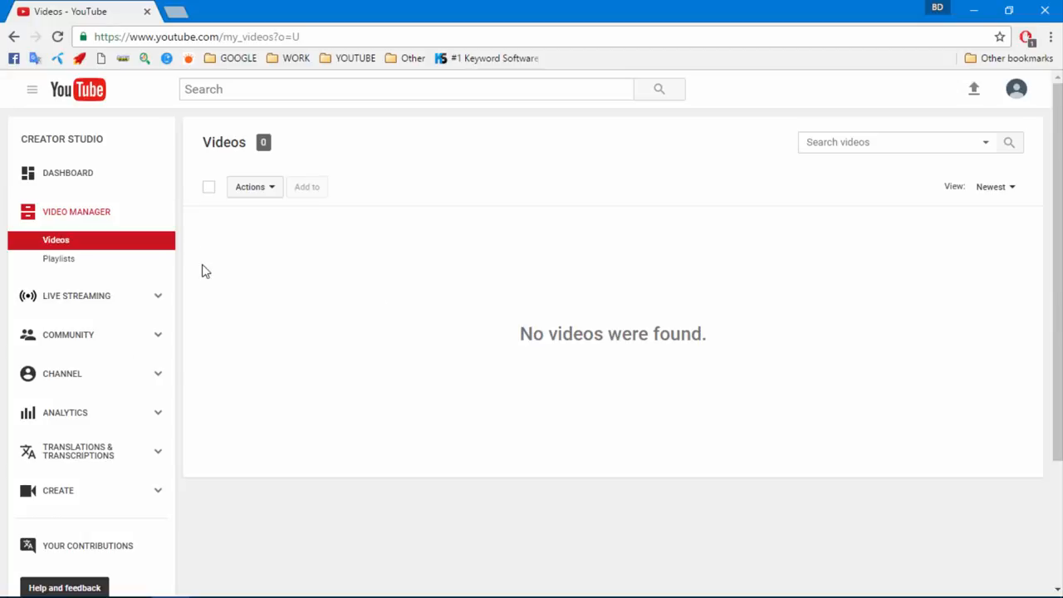
From the dashboard, open the channel page, turn on Customize the layout in settings, and save
click(70, 179)
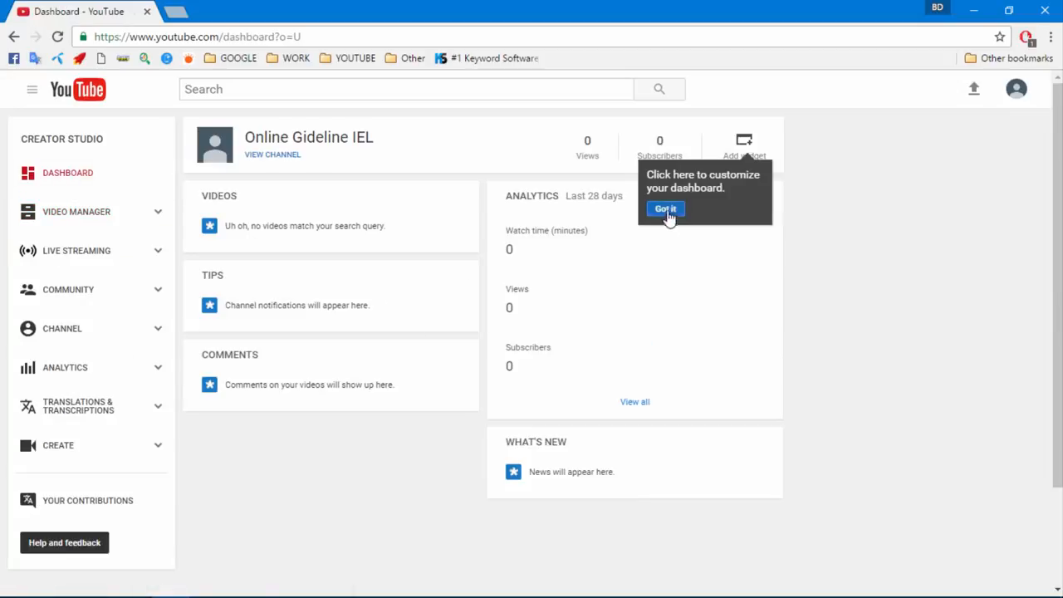
click(665, 210)
click(266, 160)
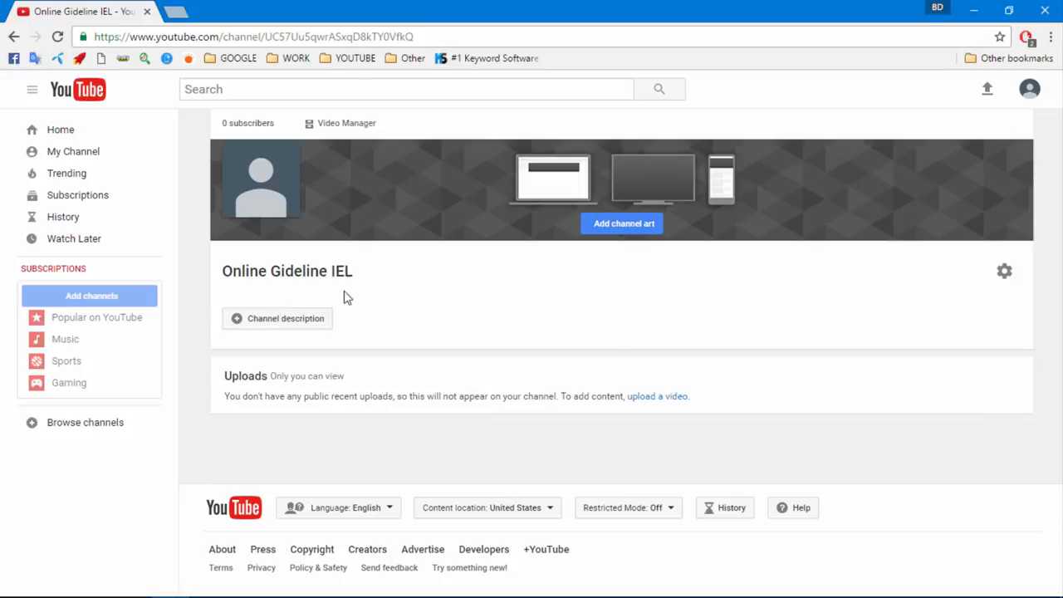
click(1005, 274)
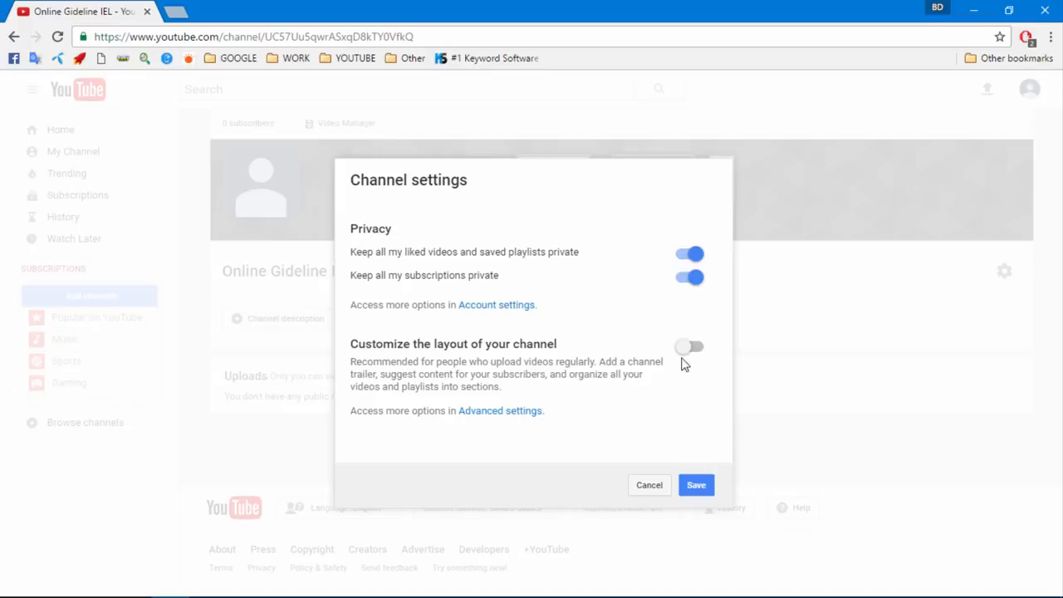
click(688, 352)
click(696, 487)
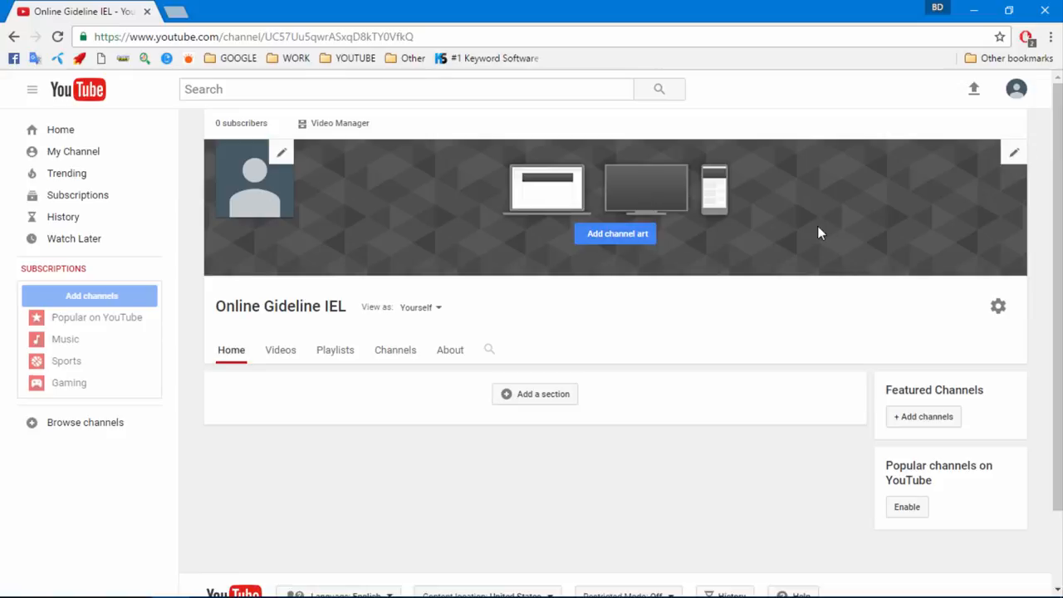
Set the night-city skyline gallery image as channel art, then start editing the channel icon
click(617, 239)
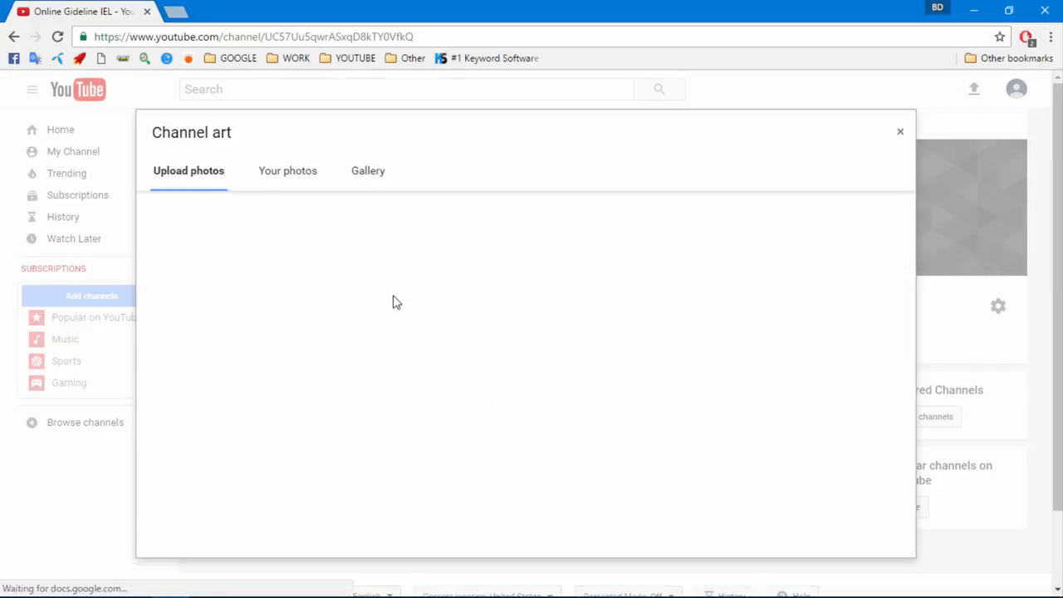
click(355, 179)
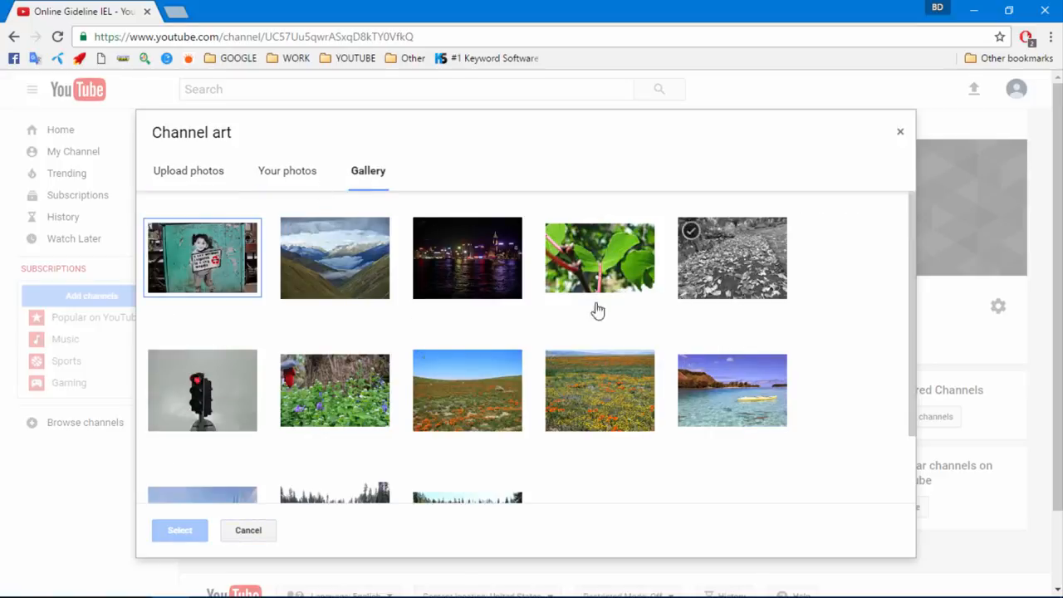
click(484, 295)
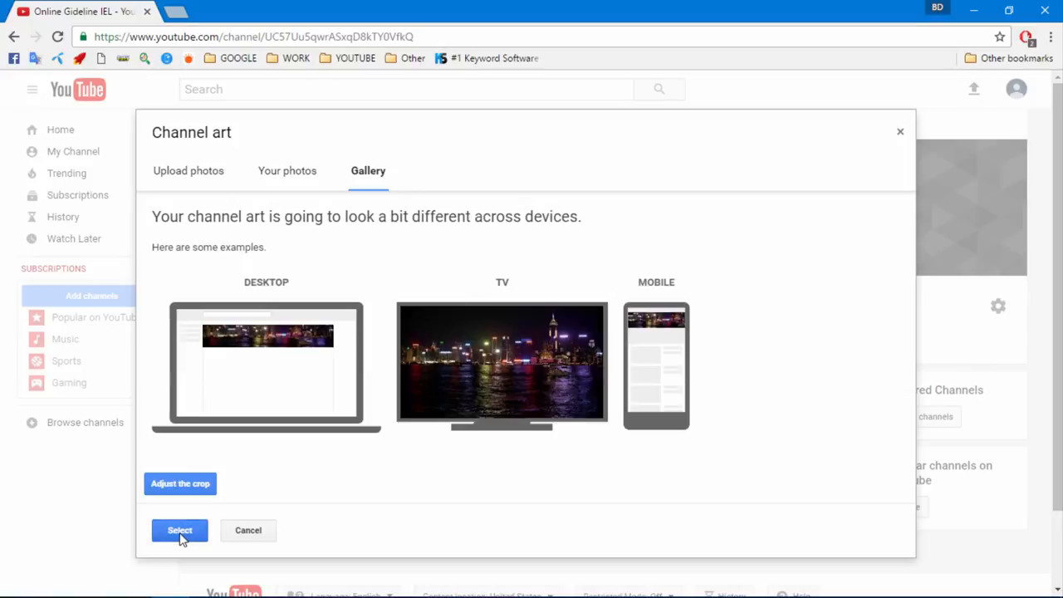
click(182, 536)
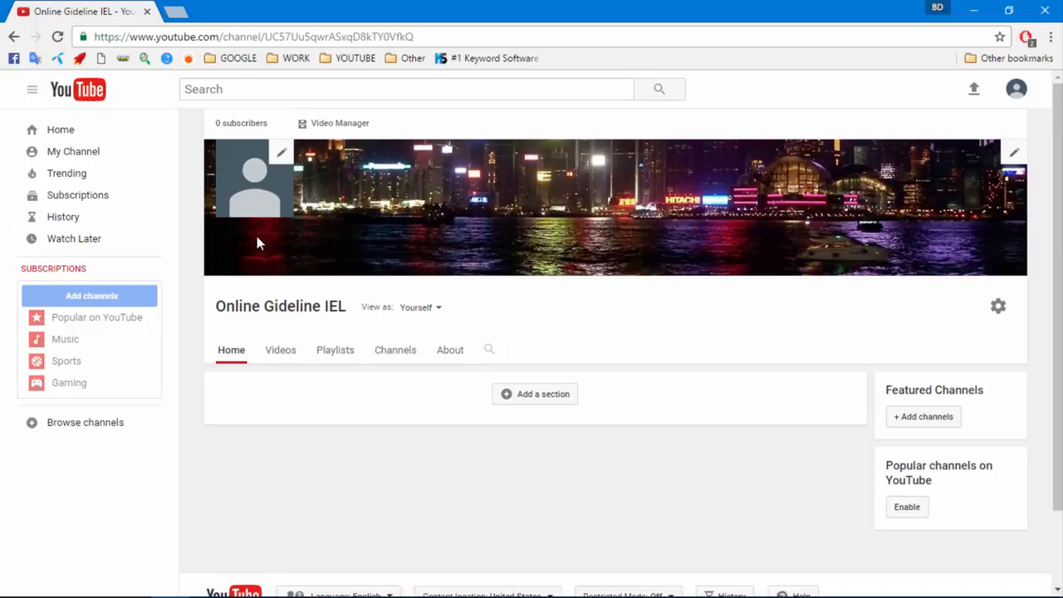
click(280, 156)
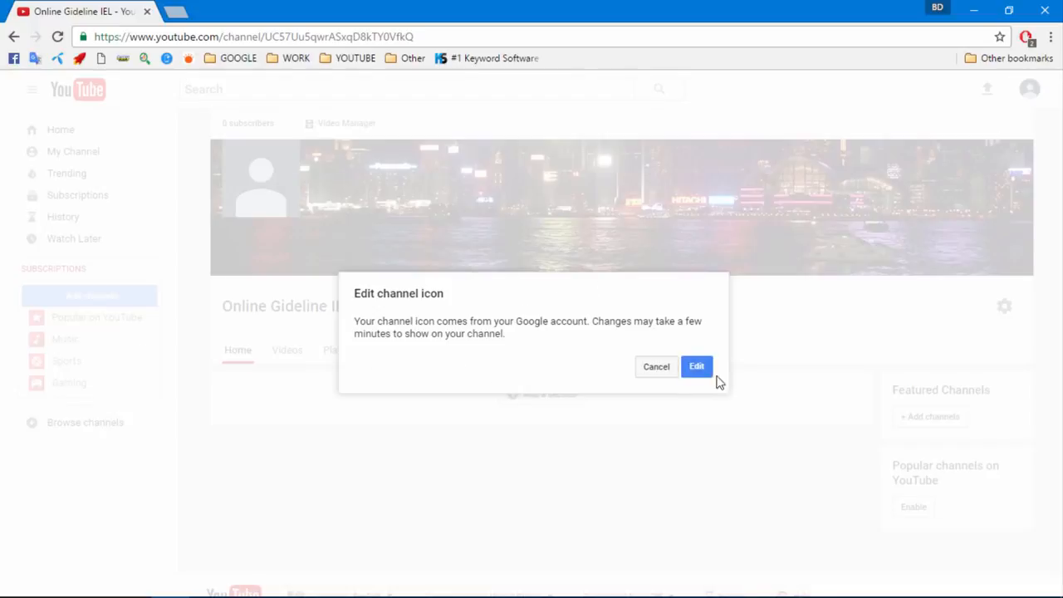
Make the night skyline photo the Google About me profile picture
click(698, 367)
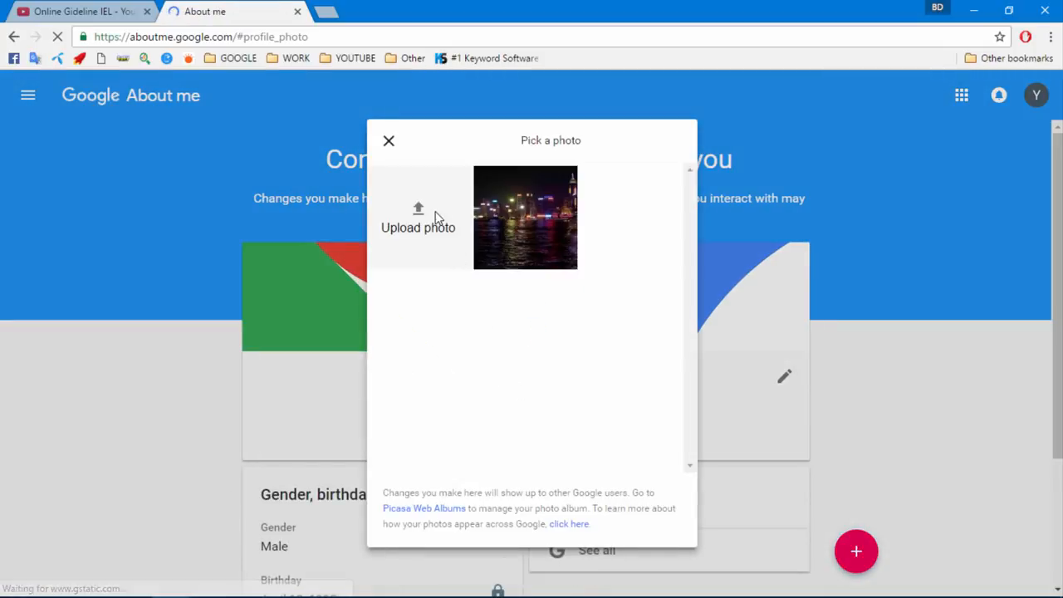
click(527, 225)
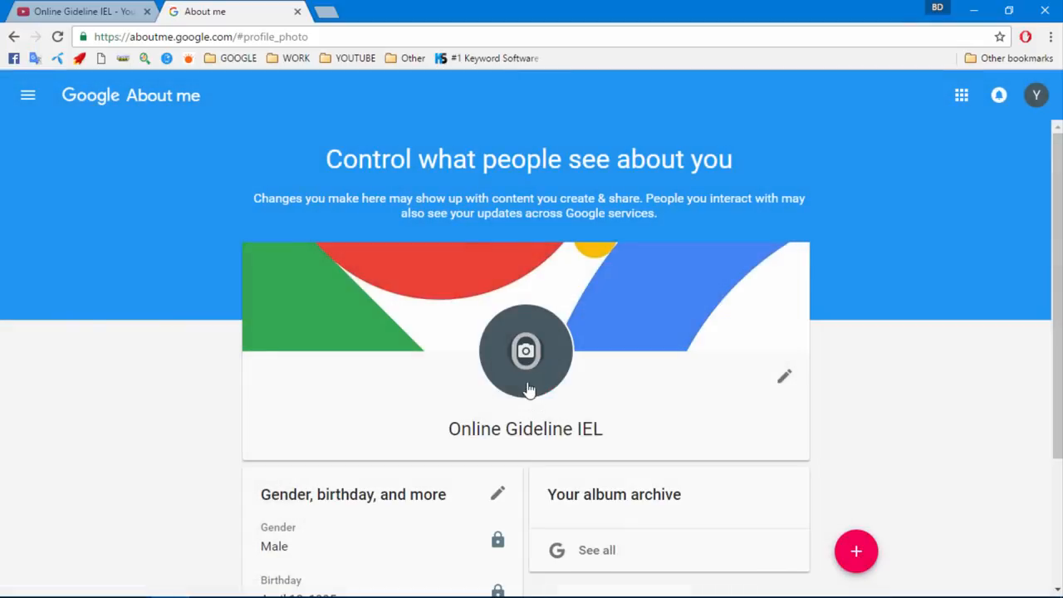
click(524, 353)
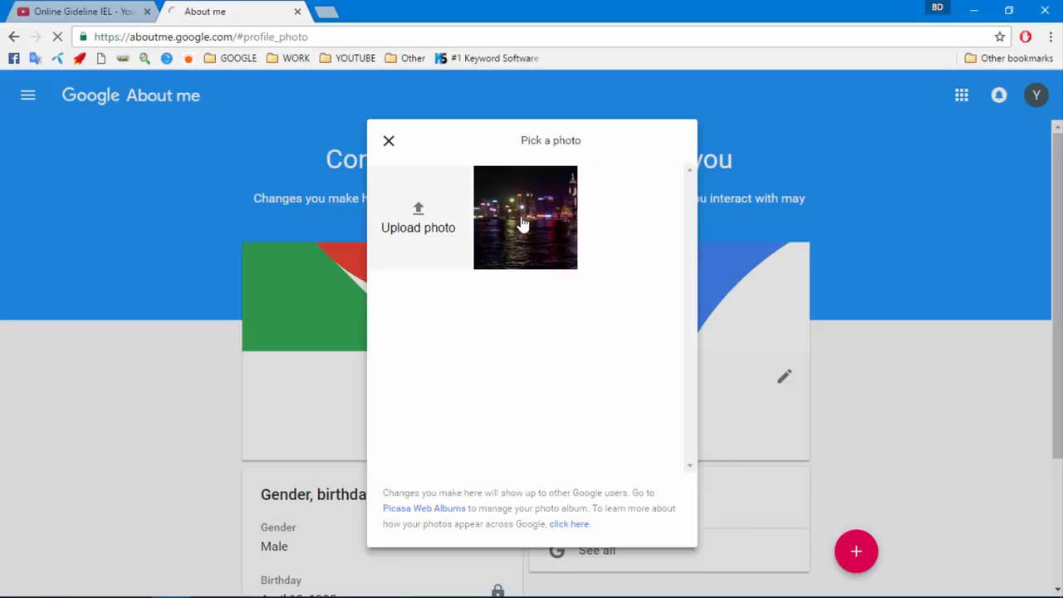
click(501, 225)
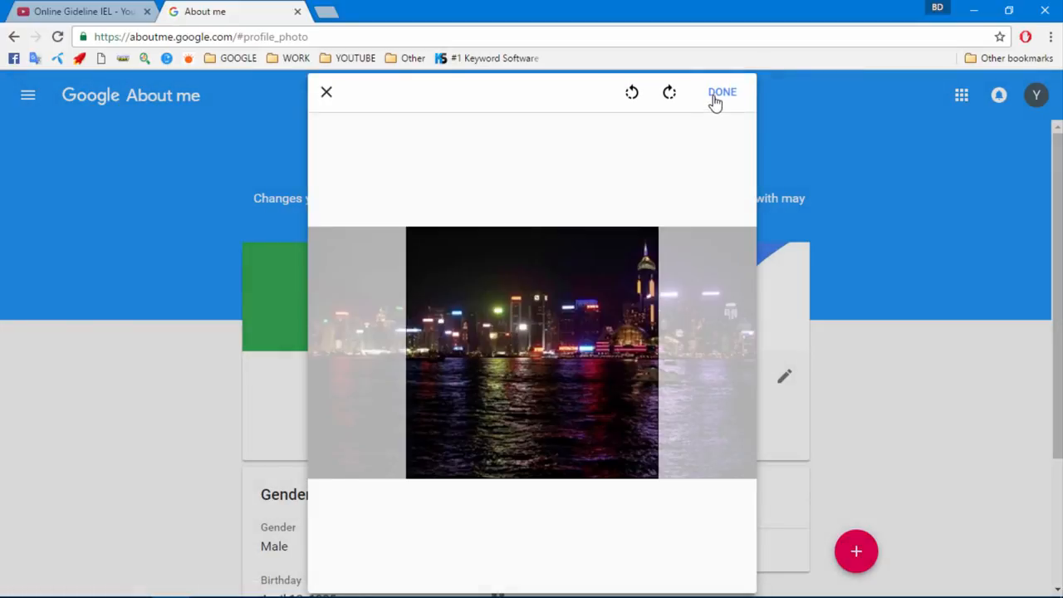
click(717, 95)
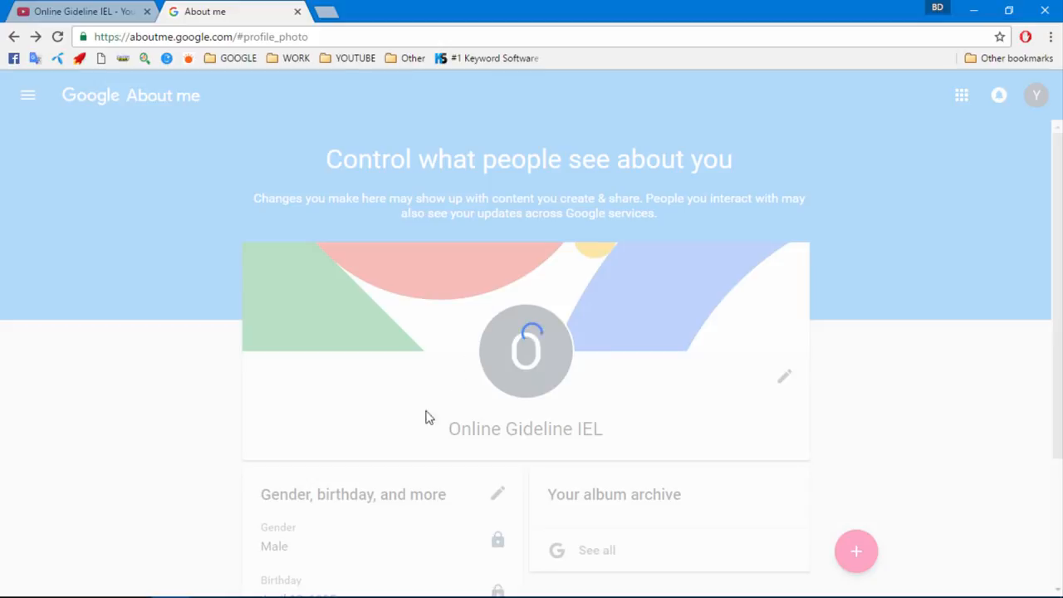
Close the About me tab and reload the YouTube channel page
click(130, 13)
click(173, 12)
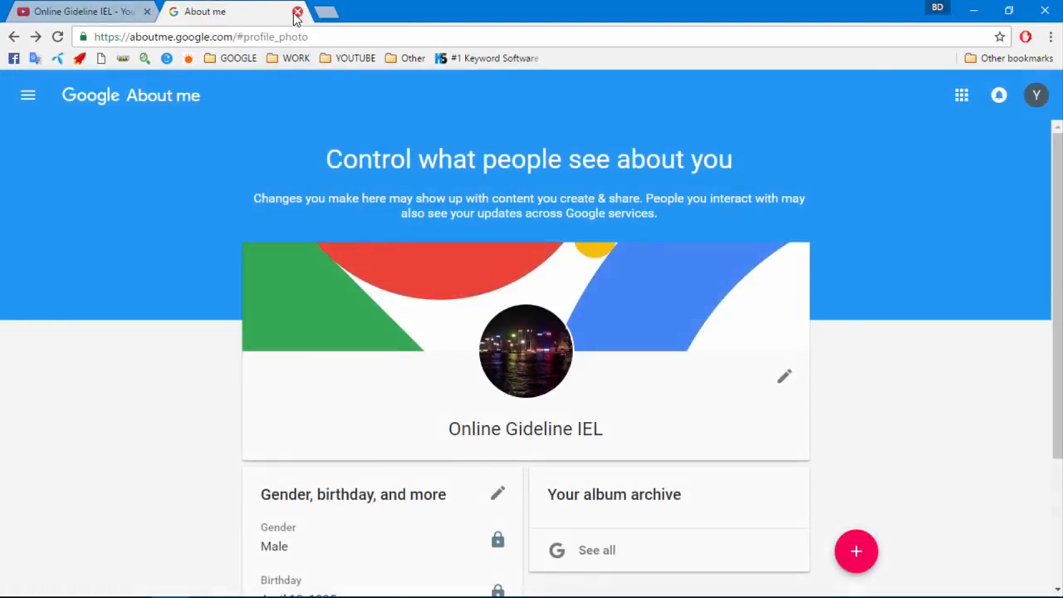
click(297, 11)
click(59, 37)
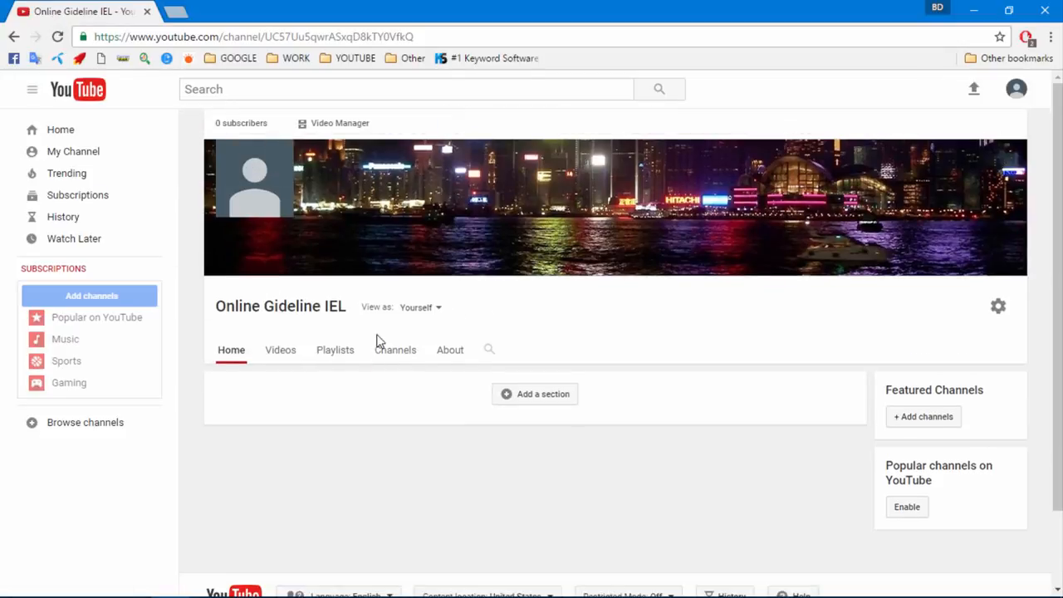
In Creator Studio's Status and features, request a verification code by text to the phone number
click(1015, 93)
click(918, 200)
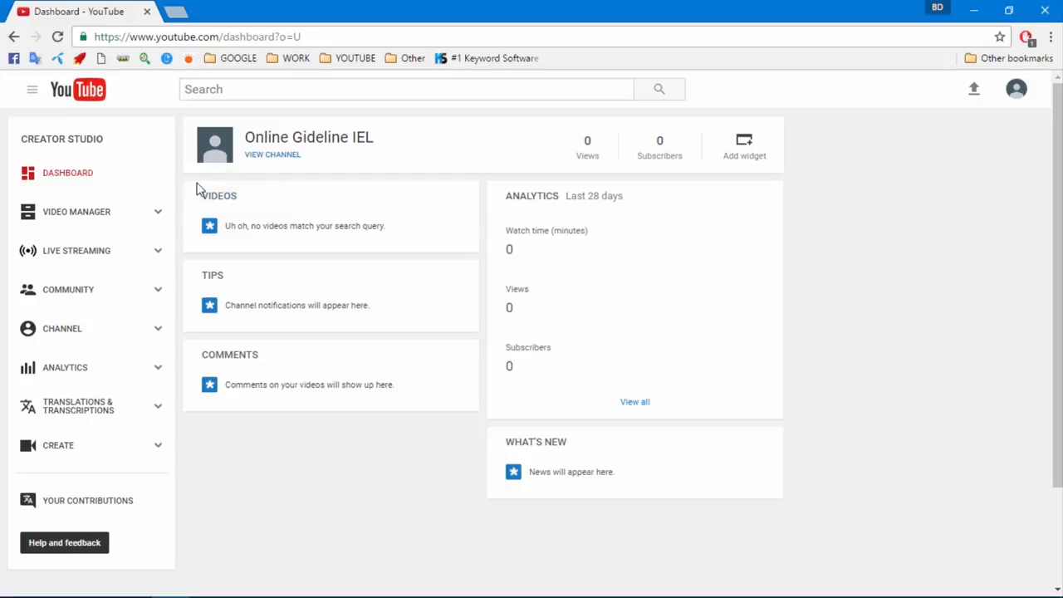
click(52, 336)
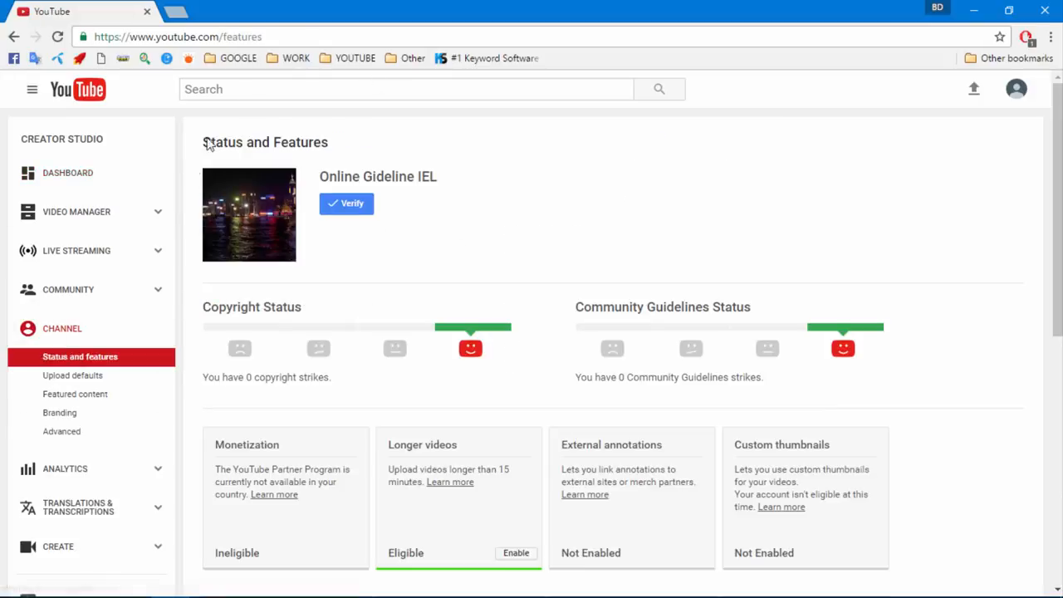
click(348, 205)
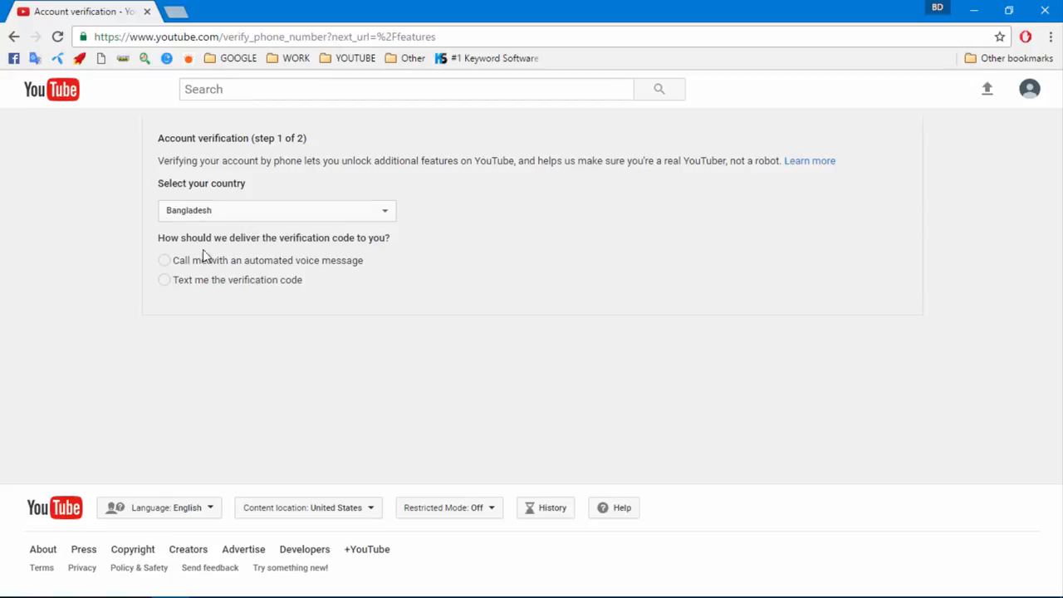
click(165, 281)
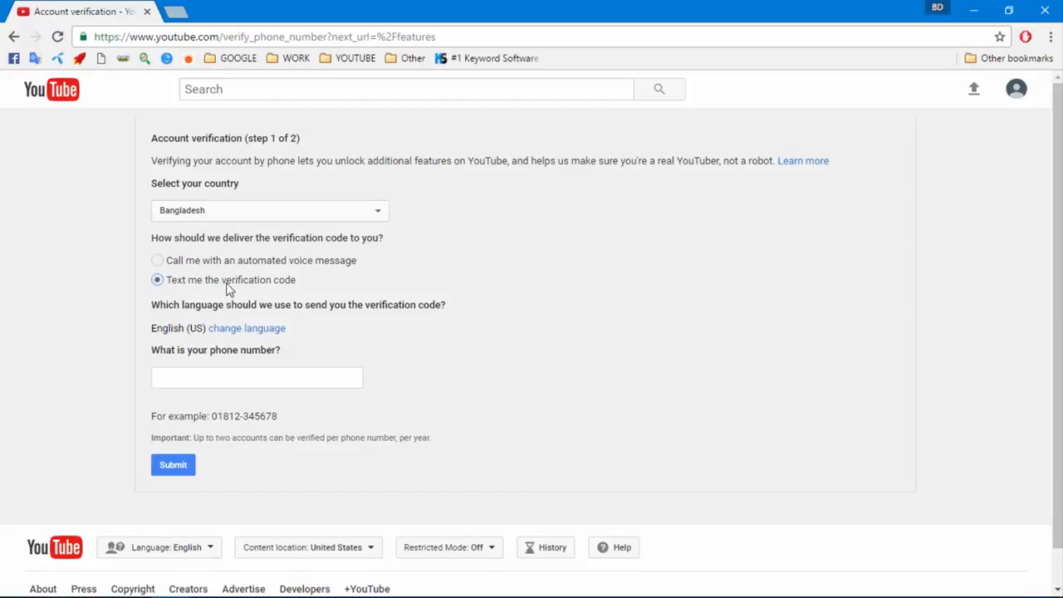
click(195, 374)
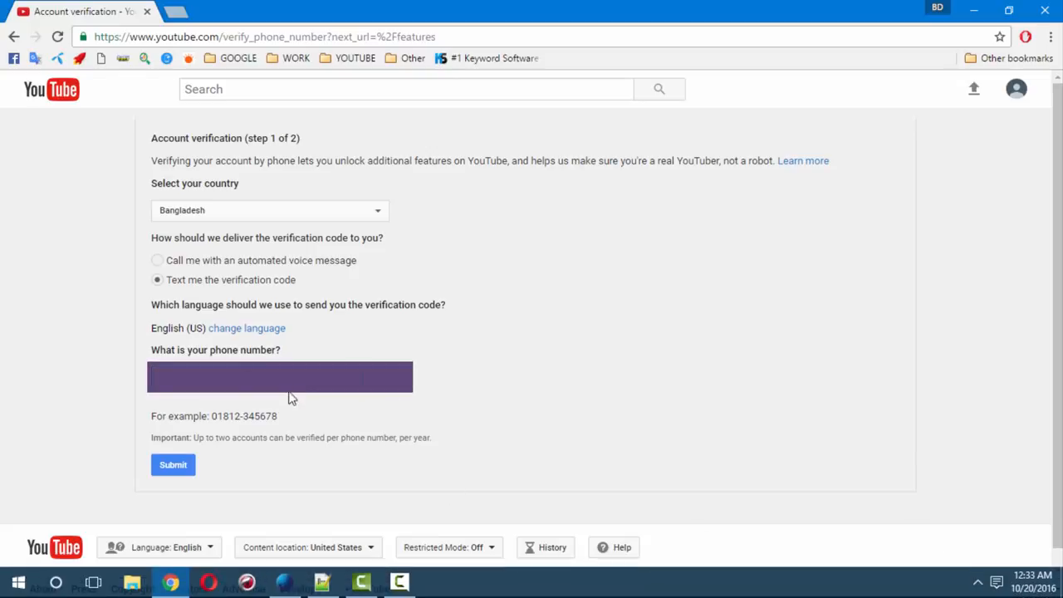
click(411, 589)
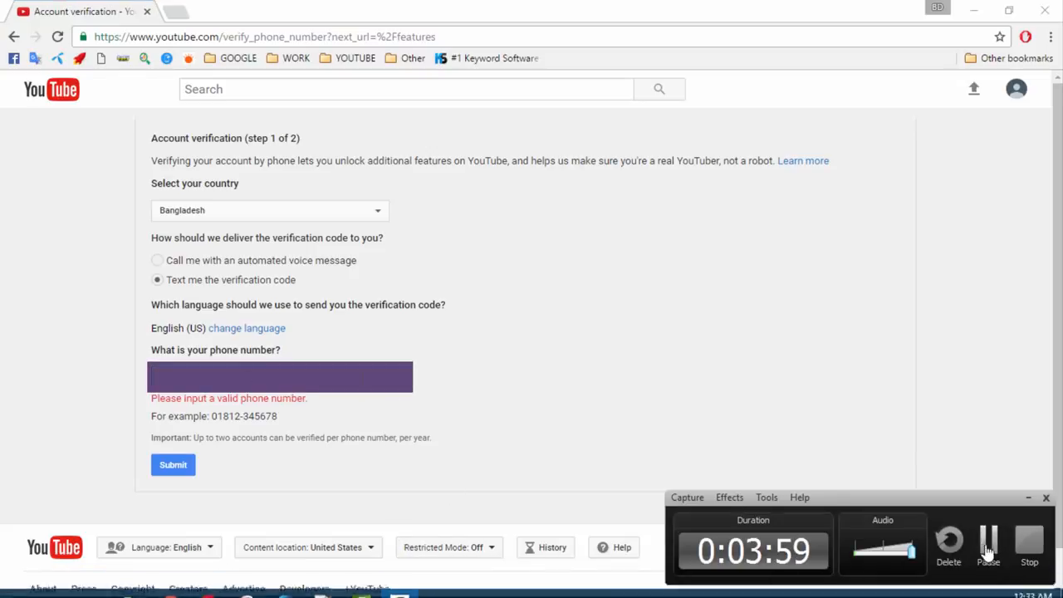
click(986, 551)
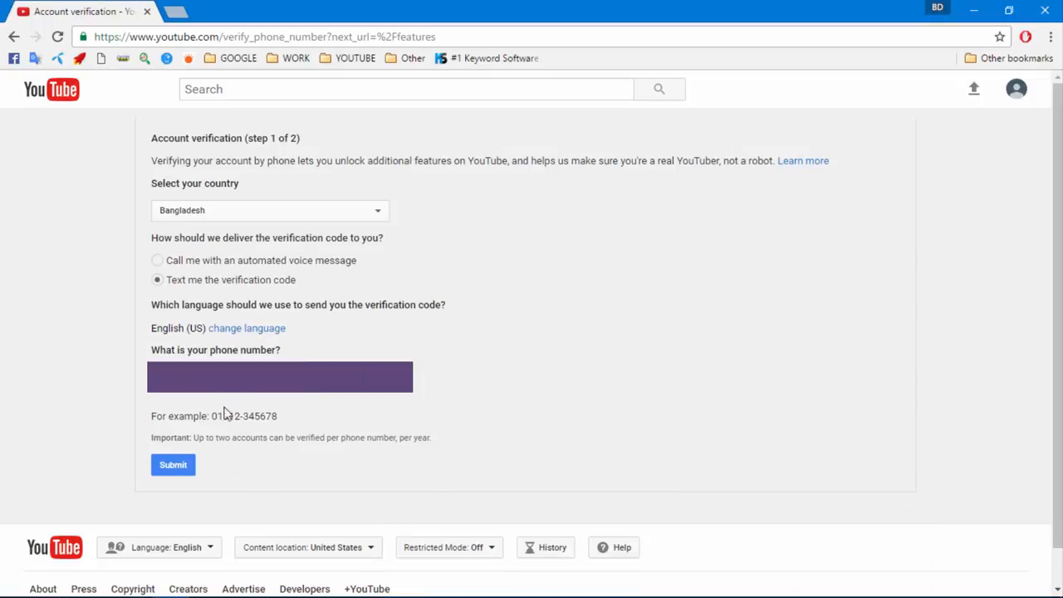
click(172, 468)
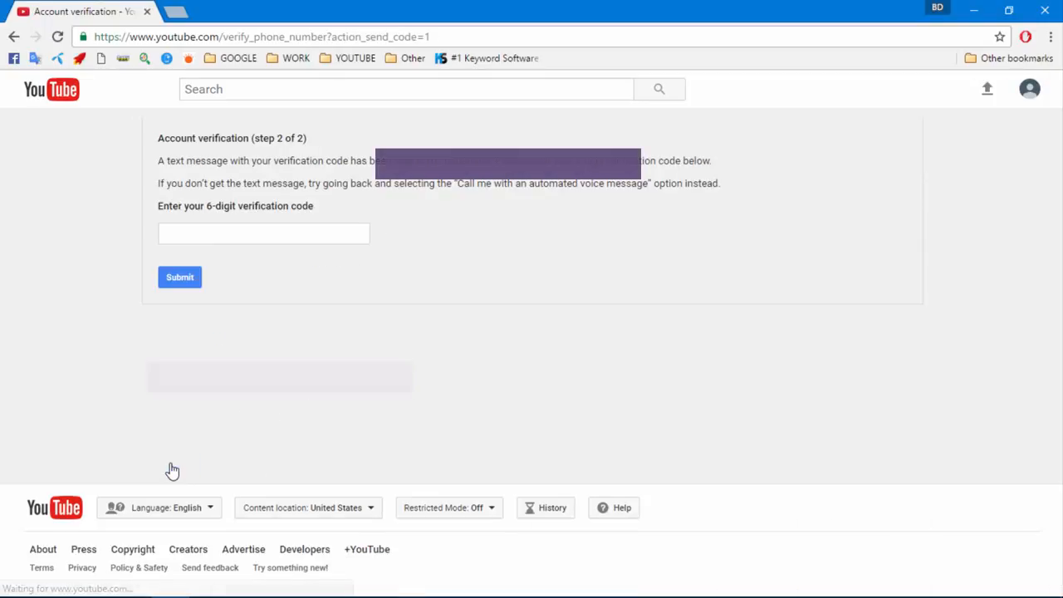
Enter the 6-digit texted code and submit it
click(218, 233)
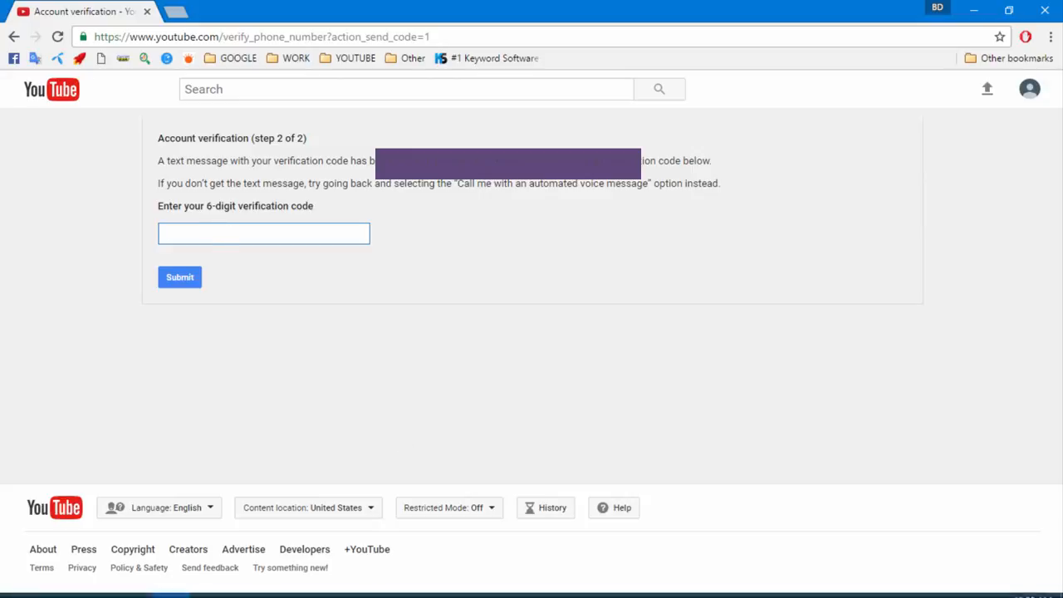
click(402, 582)
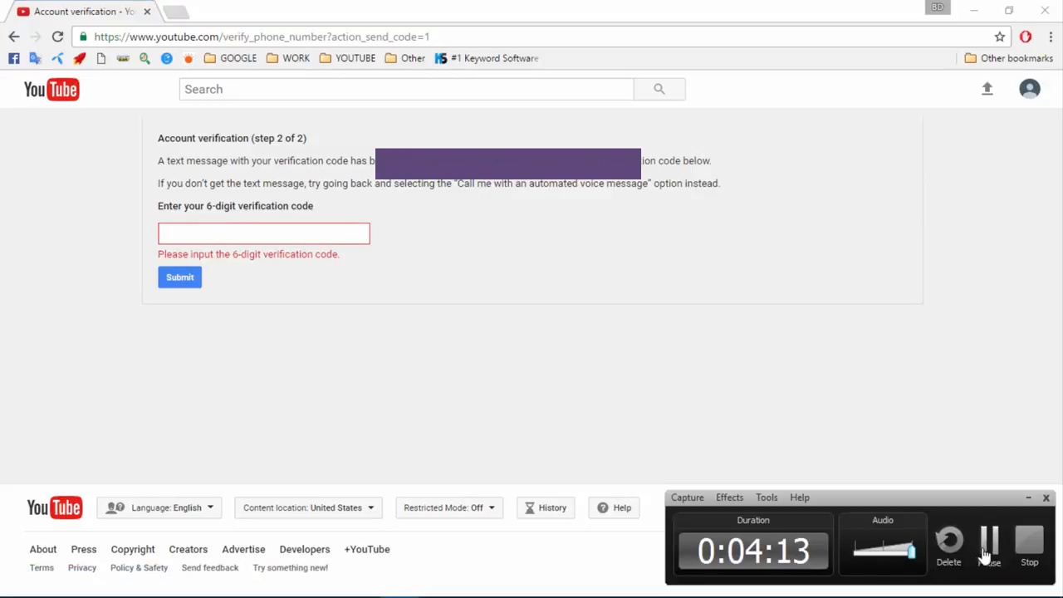
click(987, 544)
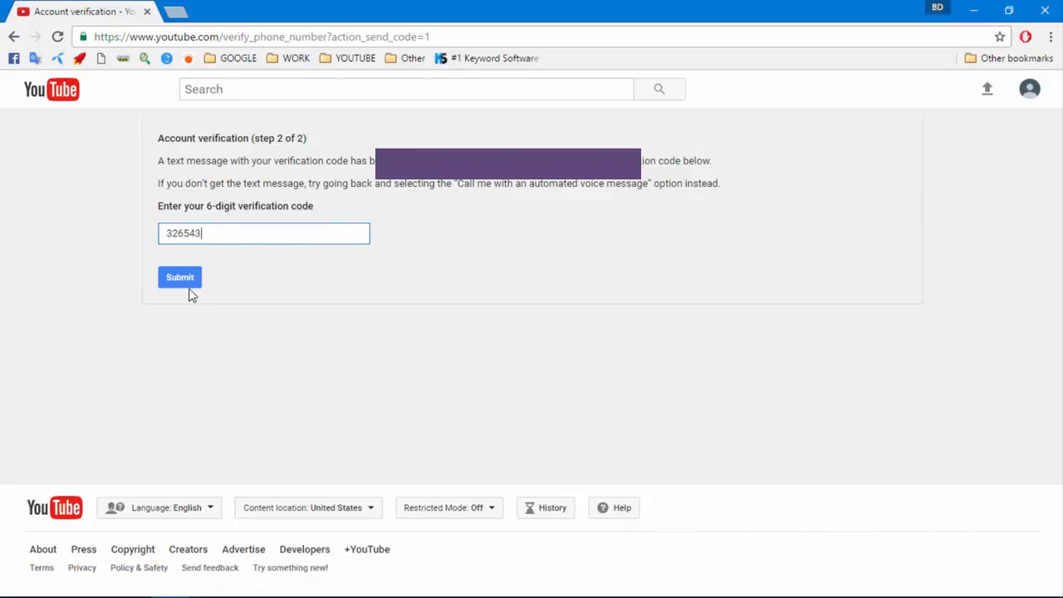
click(177, 283)
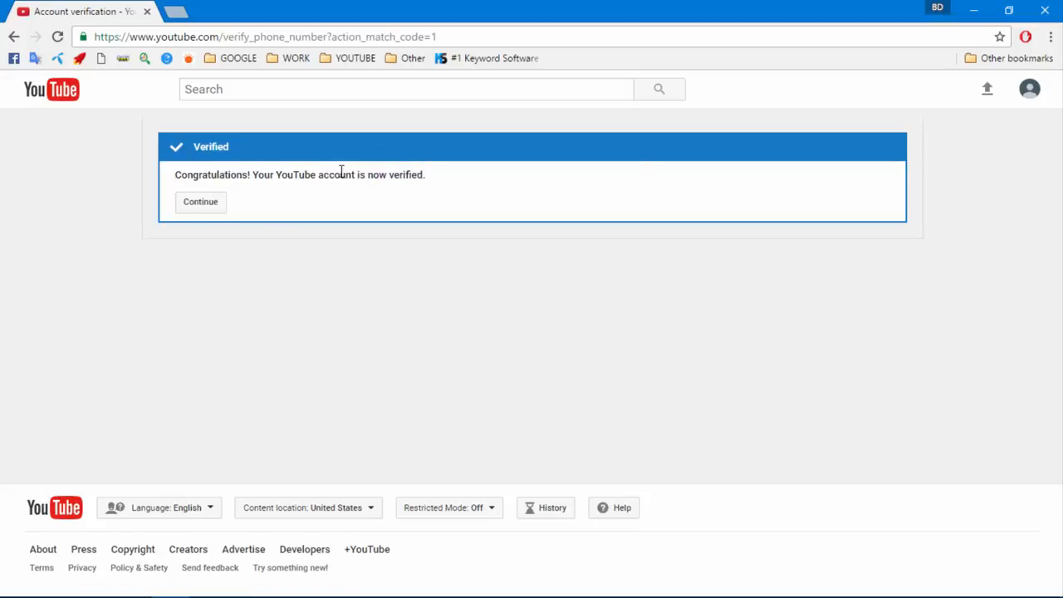
Continue to Status and features, review the Verified status, then open the Advanced channel settings
click(199, 203)
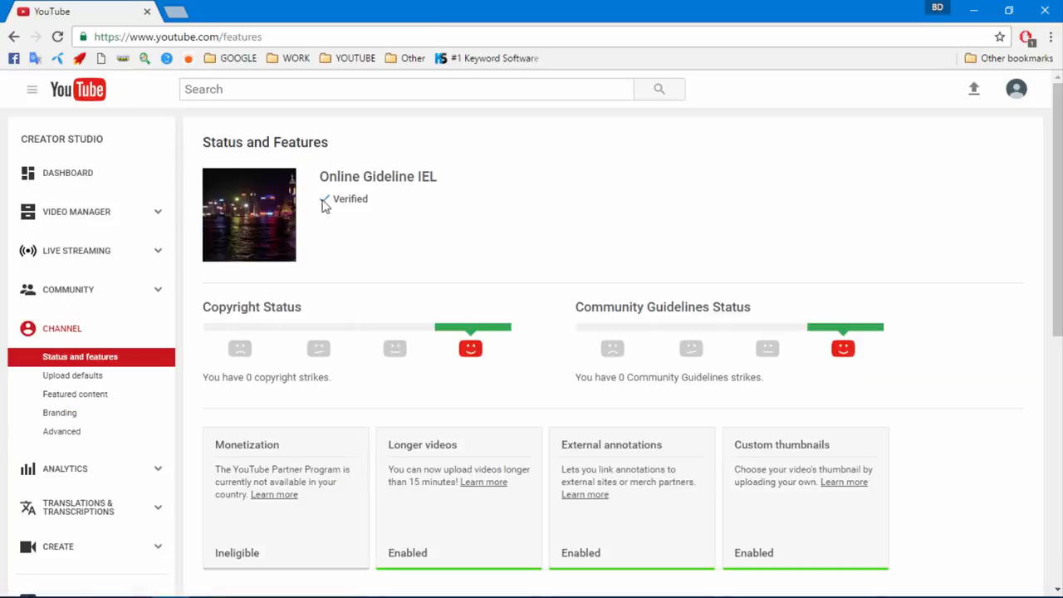
scroll(287, 269, down, 4)
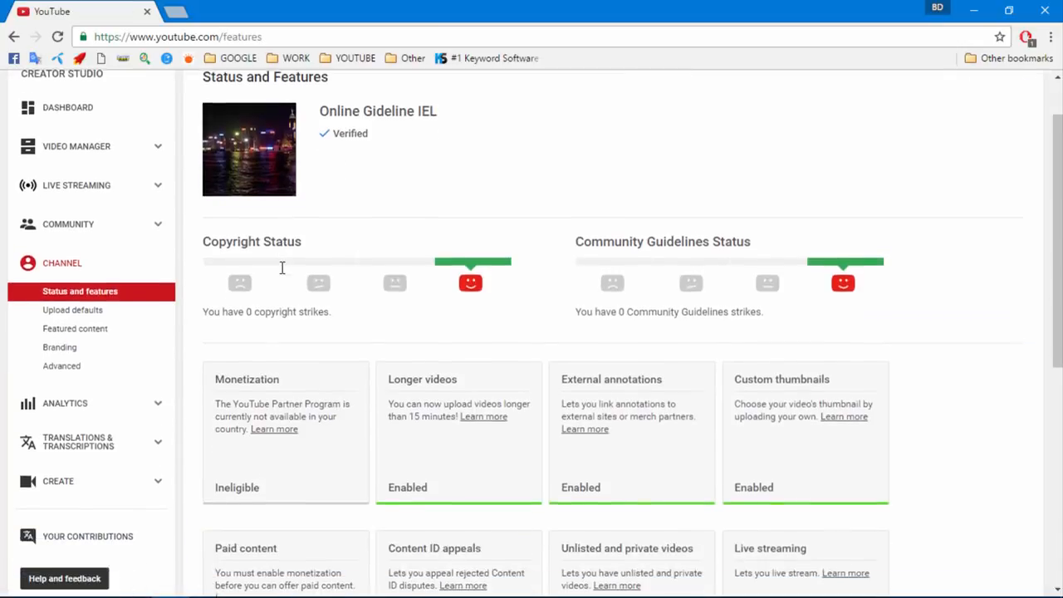
scroll(314, 283, up, 2)
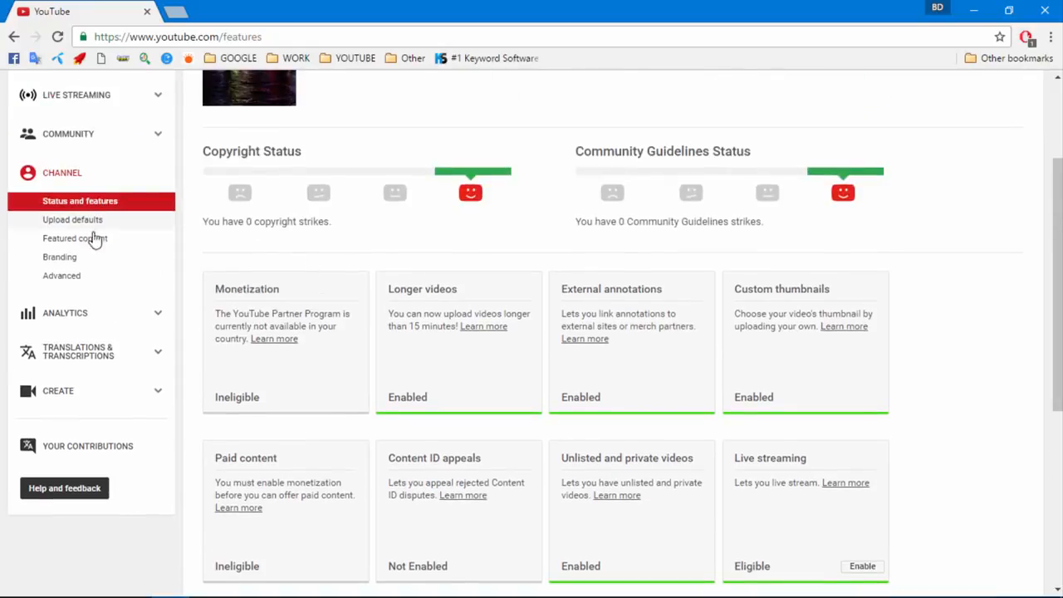
scroll(108, 241, up, 2)
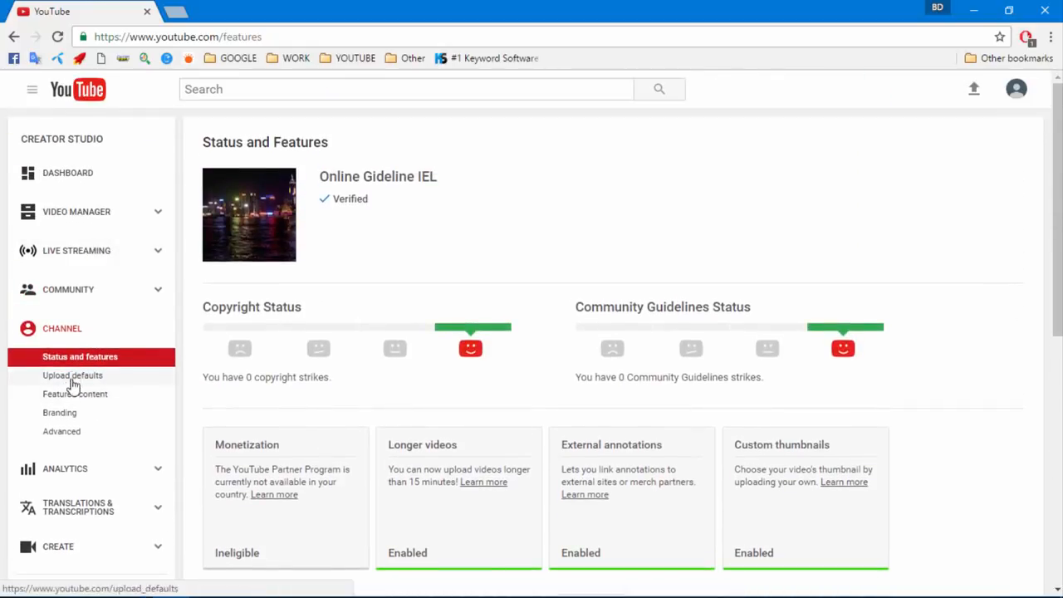
scroll(72, 391, down, 1)
scroll(73, 374, up, 1)
scroll(73, 353, down, 1)
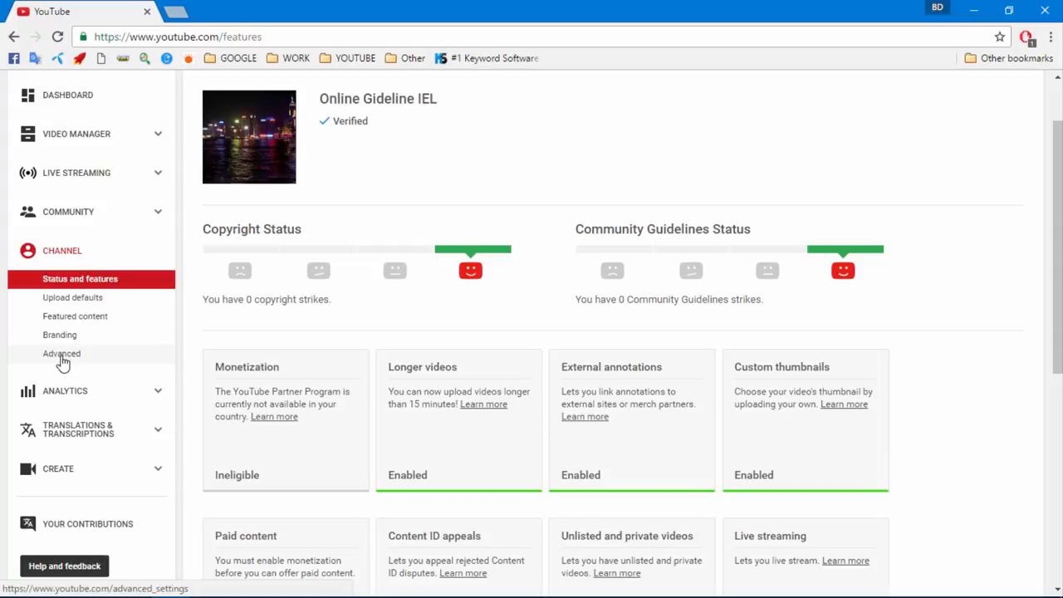
click(61, 355)
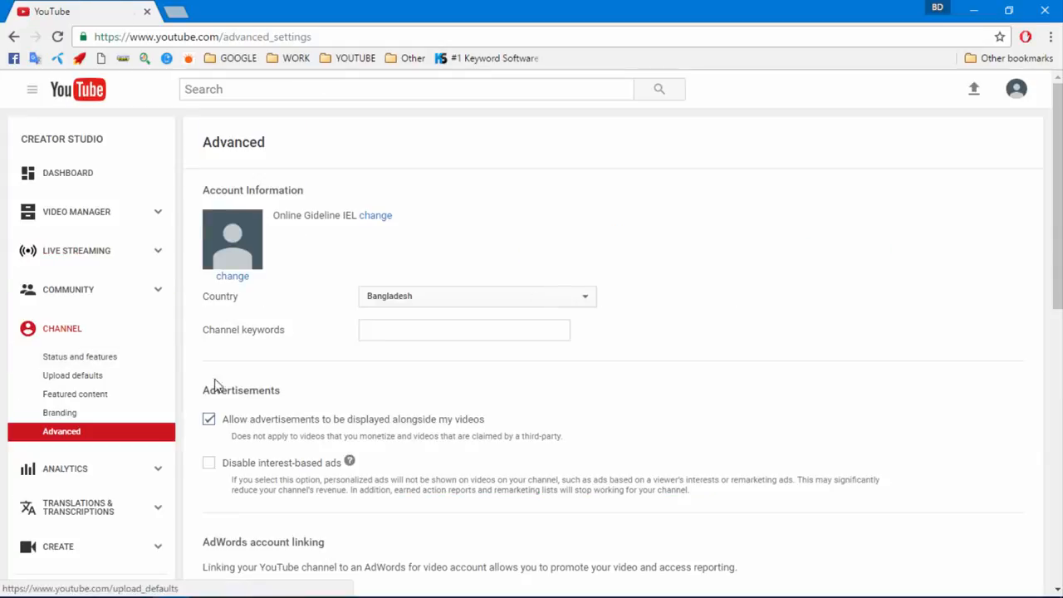
Set the channel country to United States and save the advanced settings
click(402, 299)
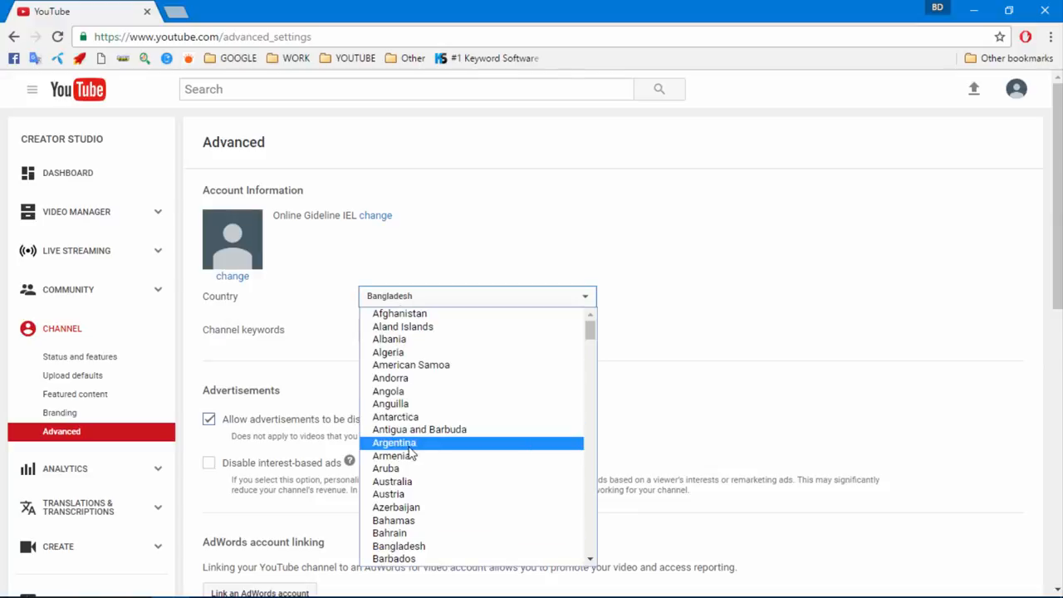
scroll(401, 495, down, 3)
scroll(402, 499, down, 20)
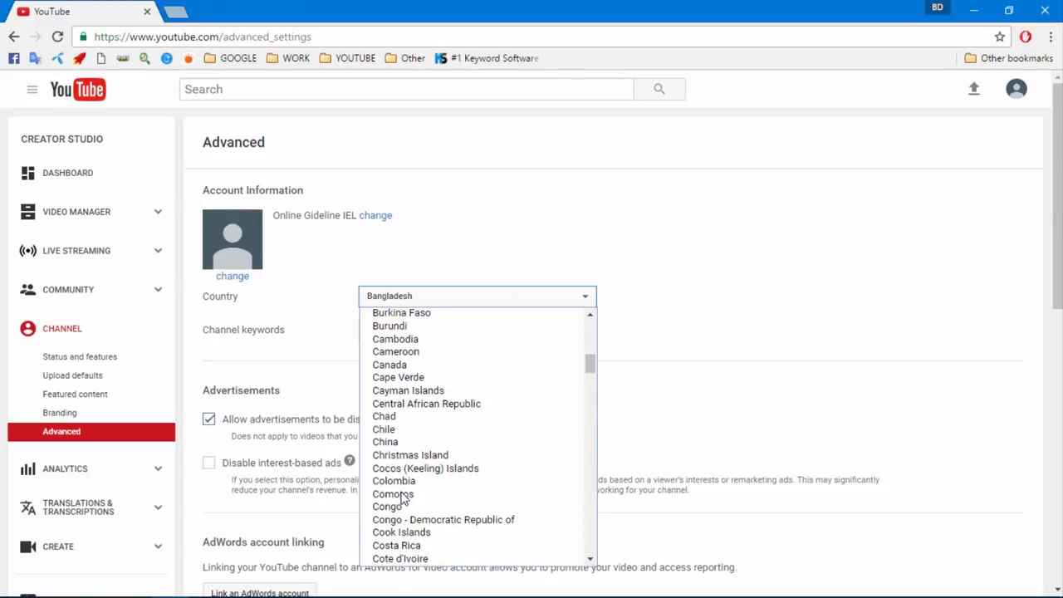
scroll(402, 482, down, 20)
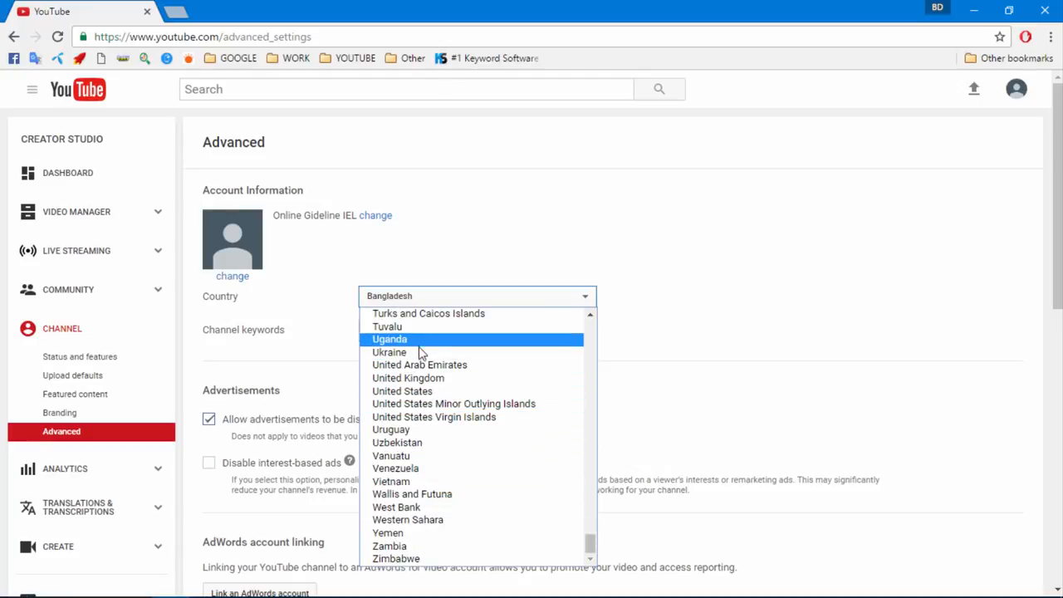
click(425, 391)
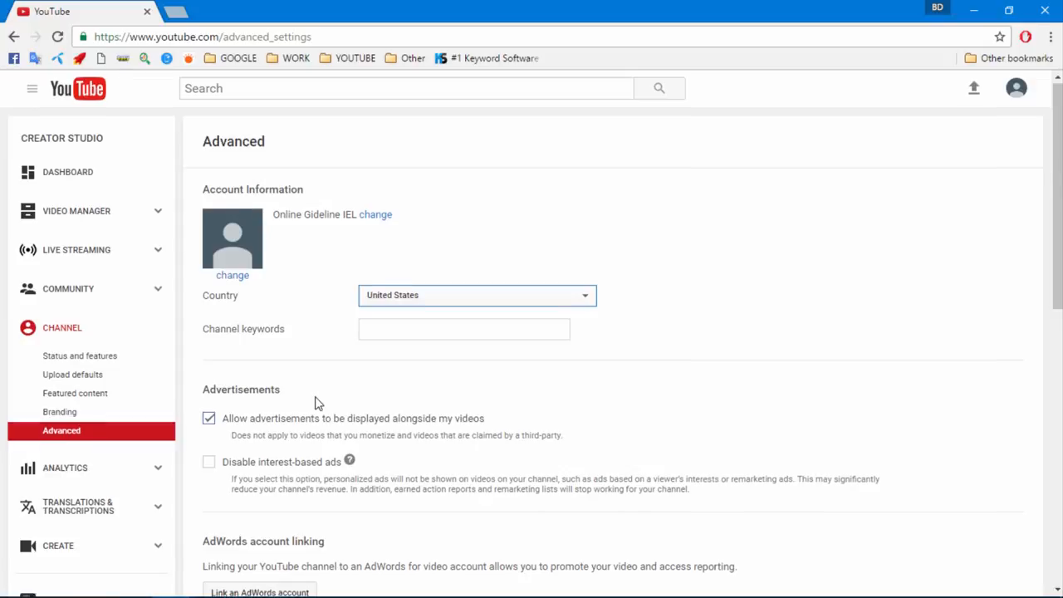
scroll(315, 403, down, 3)
scroll(282, 405, down, 5)
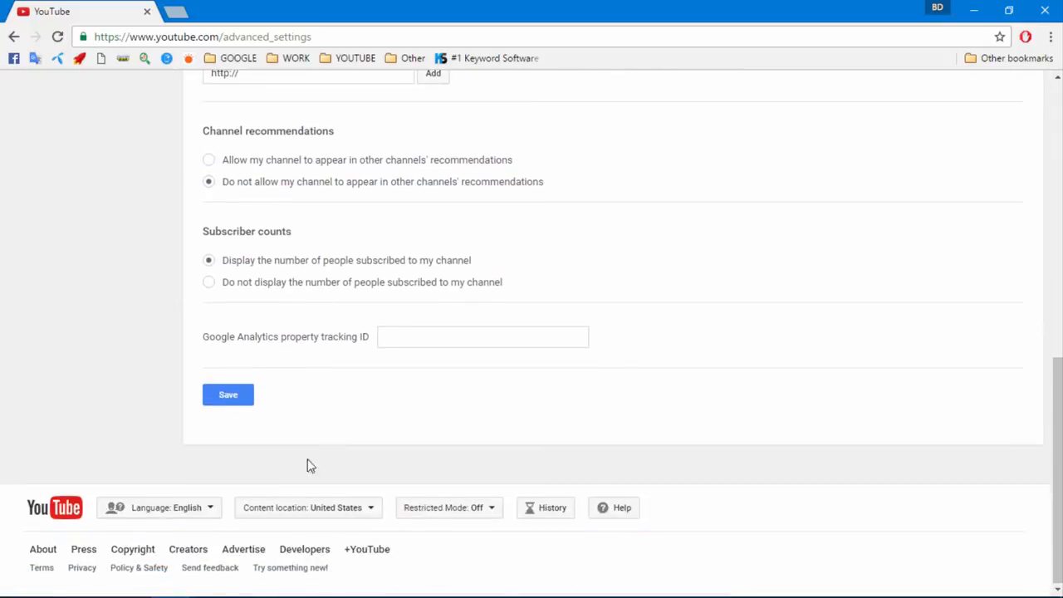
click(232, 402)
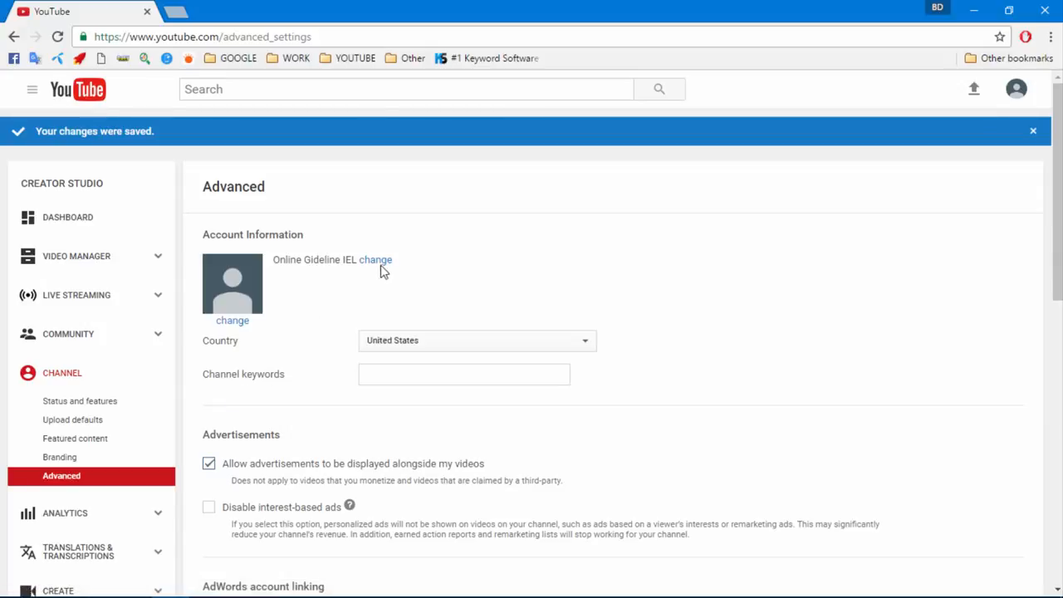
From Status and features, start enabling monetization and bring up the agreement
click(73, 406)
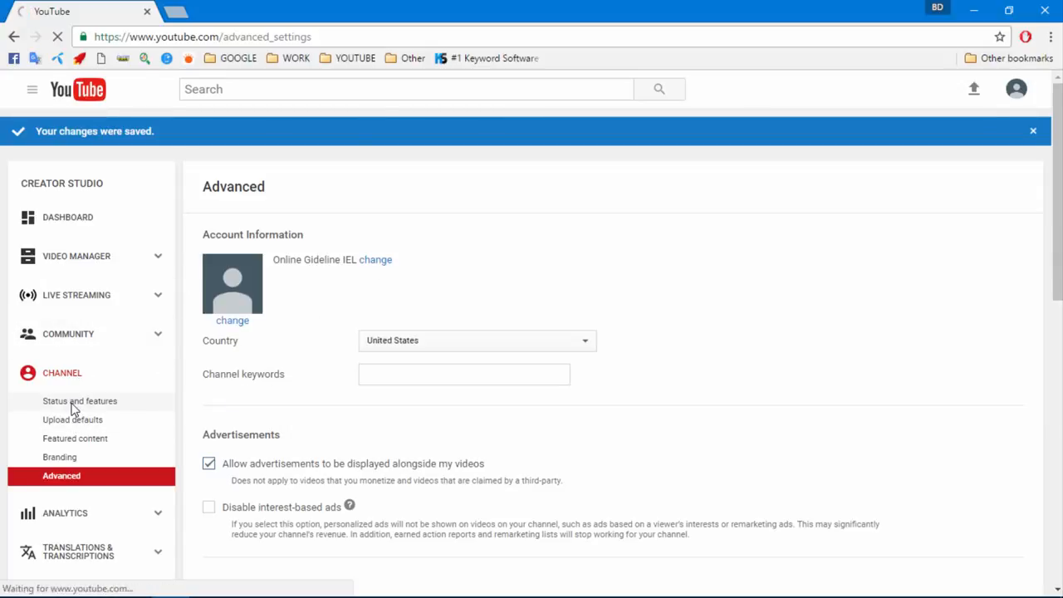
scroll(280, 406, down, 1)
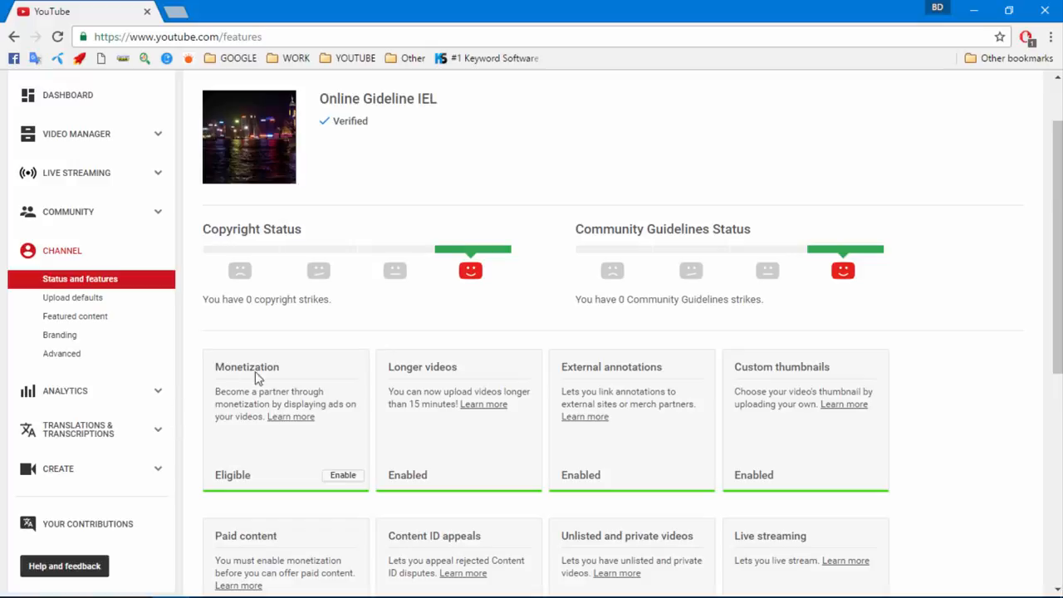
click(341, 480)
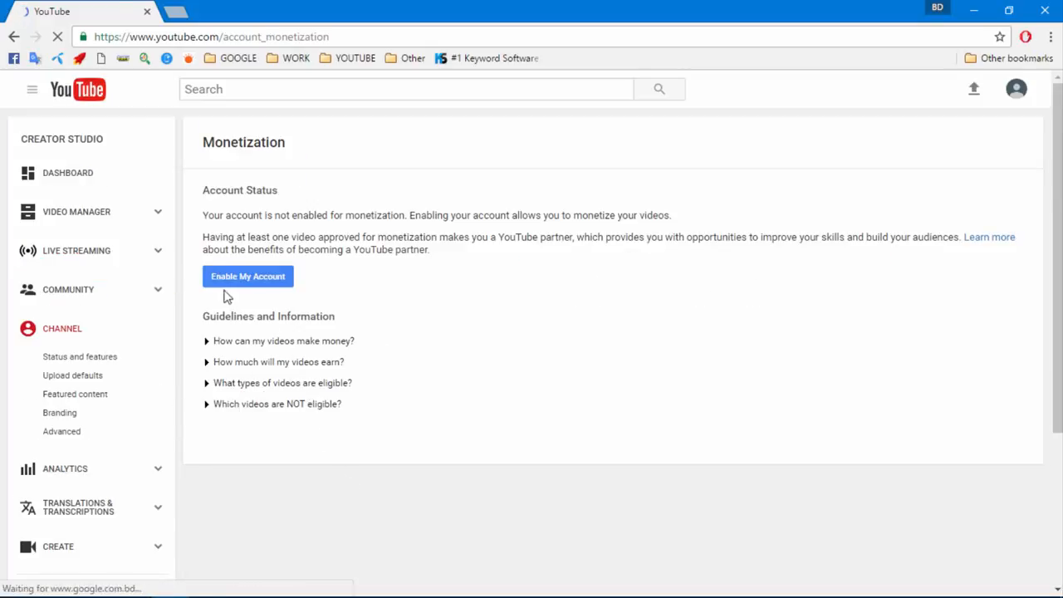
click(243, 283)
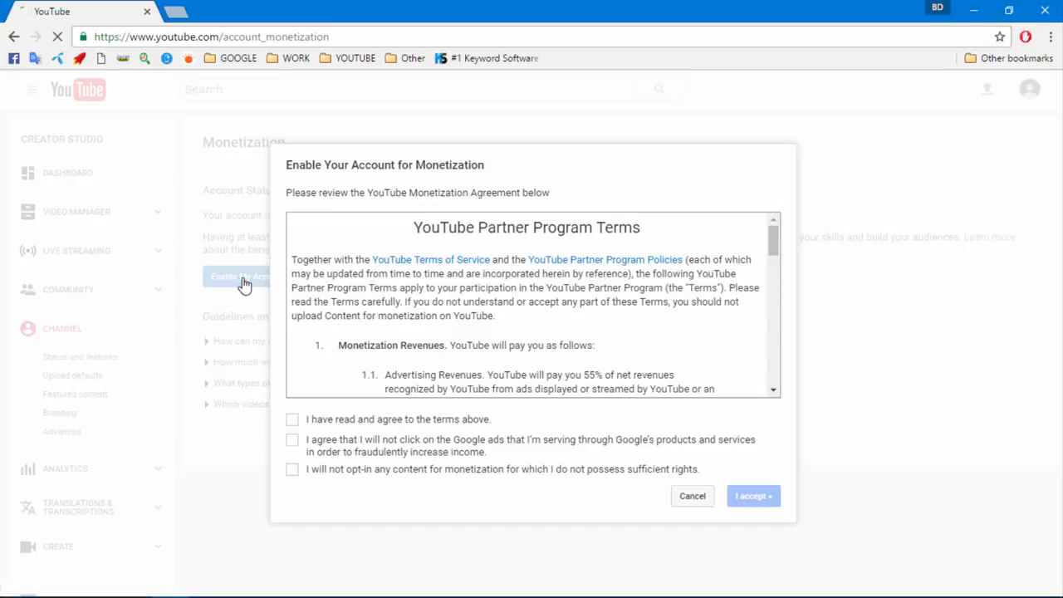
Tick all three Partner Program agreement boxes, accept, and dismiss the monetization tips
click(293, 419)
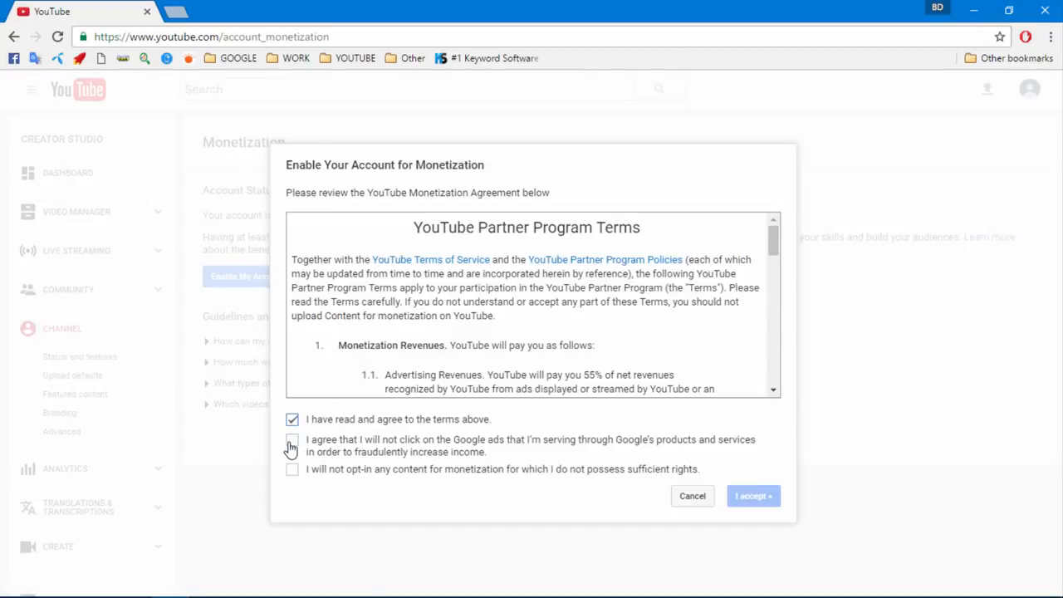
click(291, 440)
click(292, 469)
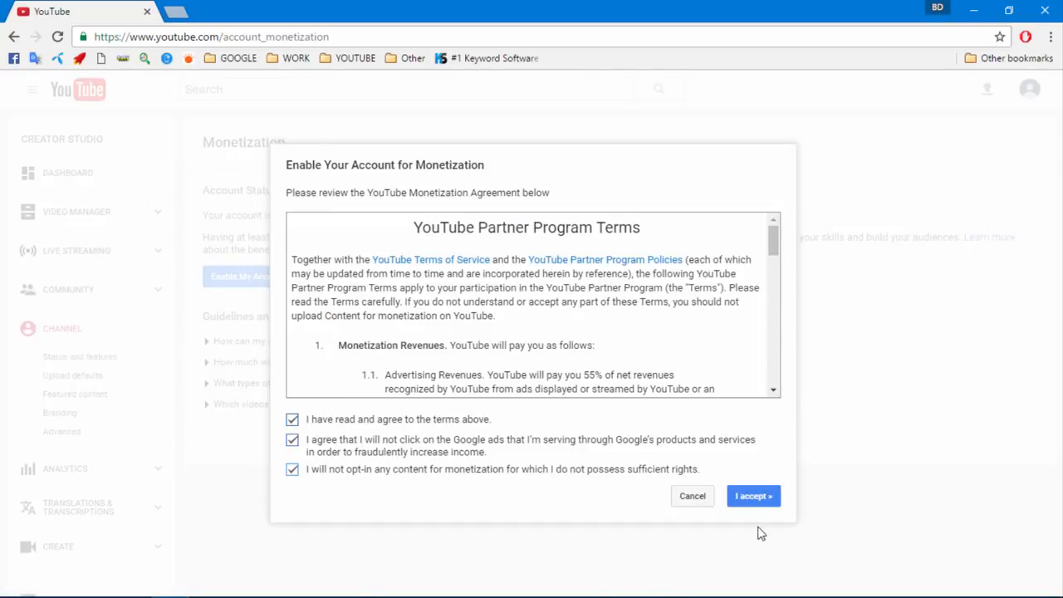
click(751, 501)
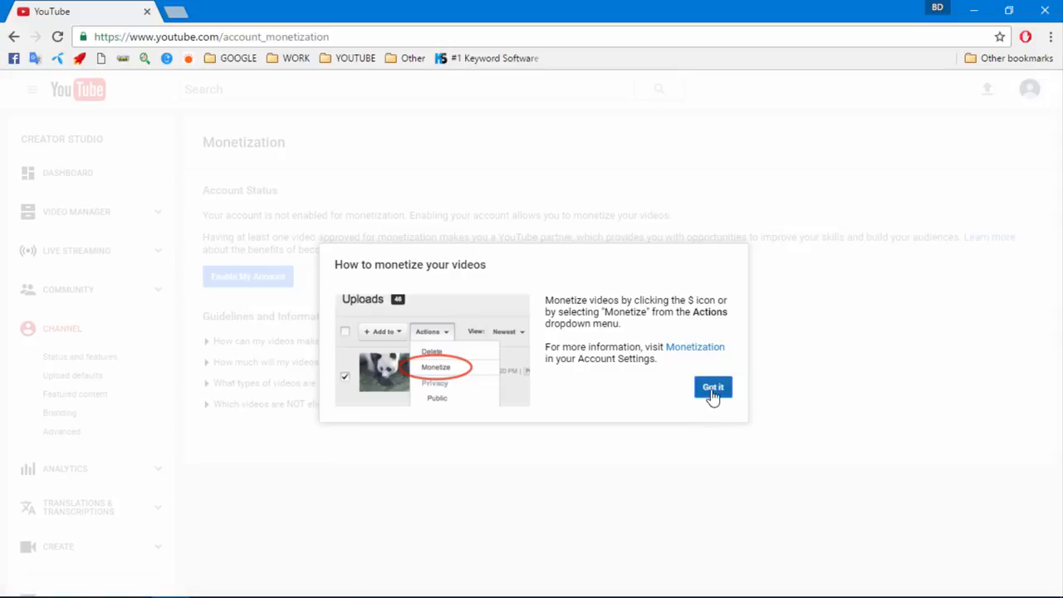
click(713, 389)
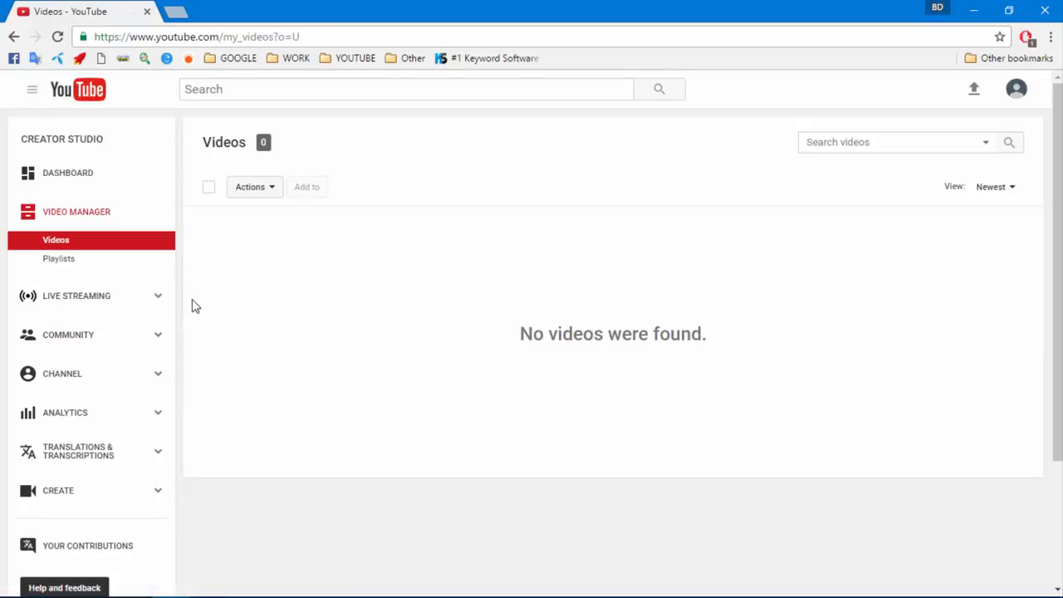
Open the monetization settings and expand the answers on how videos make money and earn
click(65, 381)
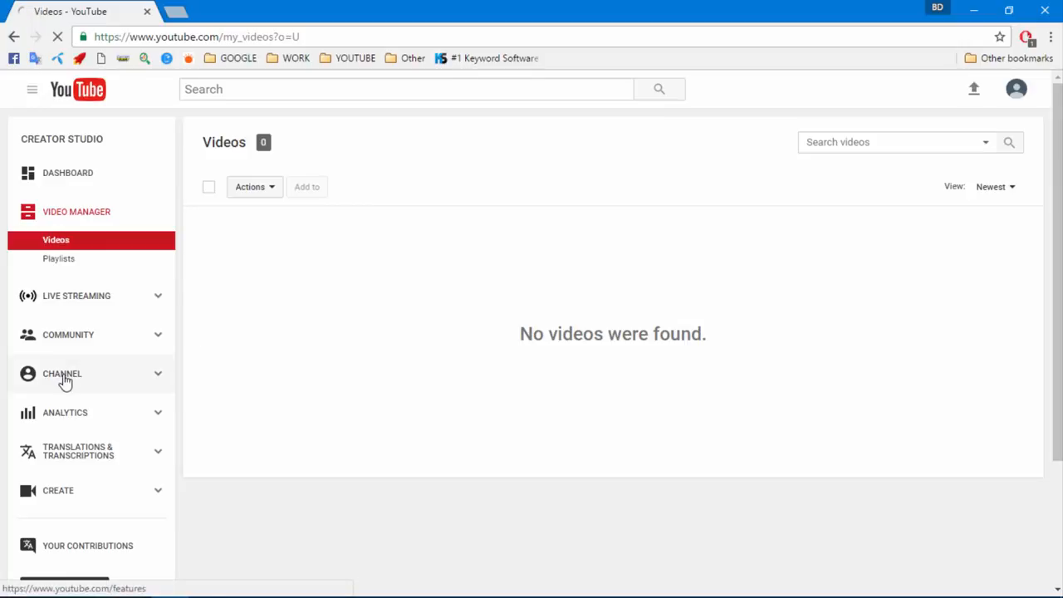
scroll(183, 374, down, 1)
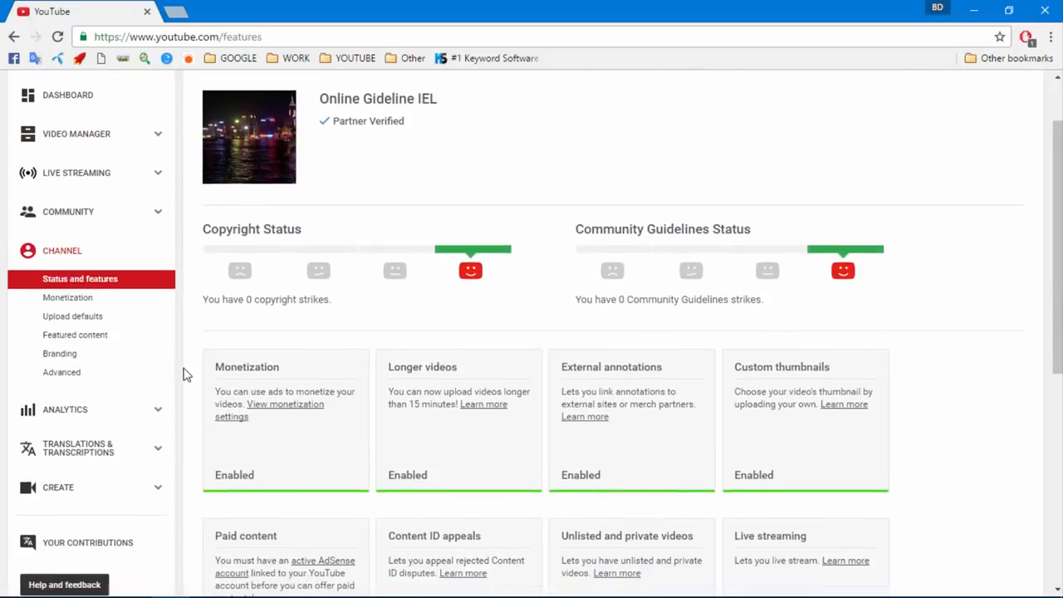
click(277, 405)
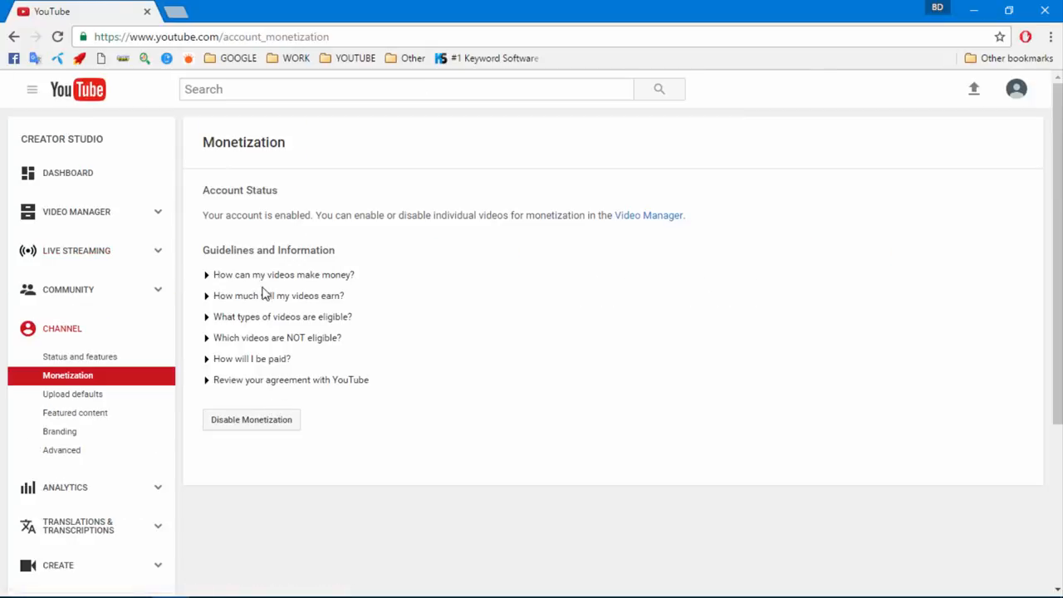
click(259, 277)
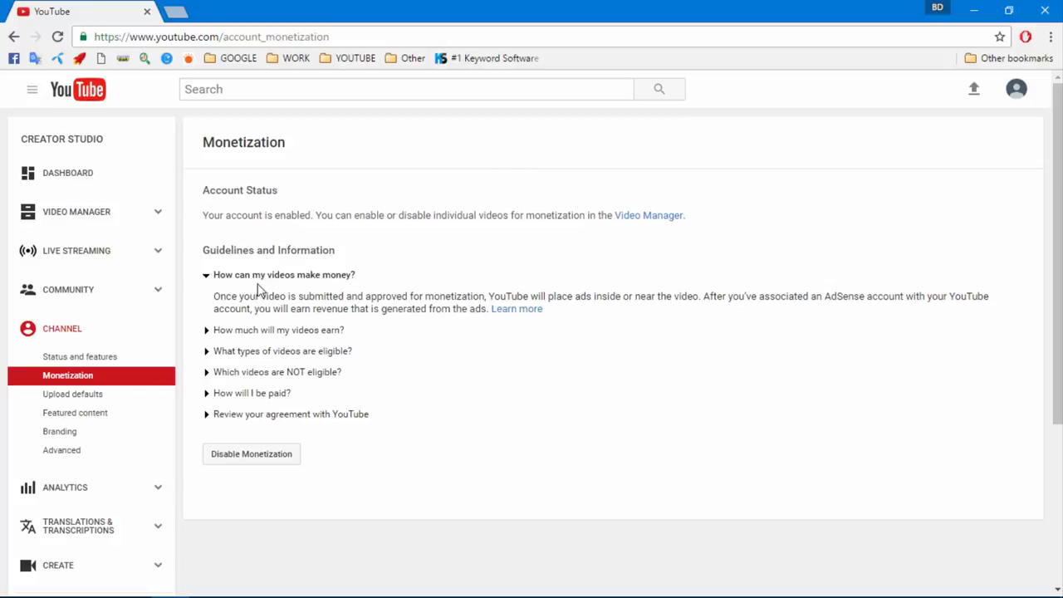
click(250, 332)
Expand the eligibility and payment answers and full Partner Terms, then start associating an AdSense account
scroll(253, 334, down, 2)
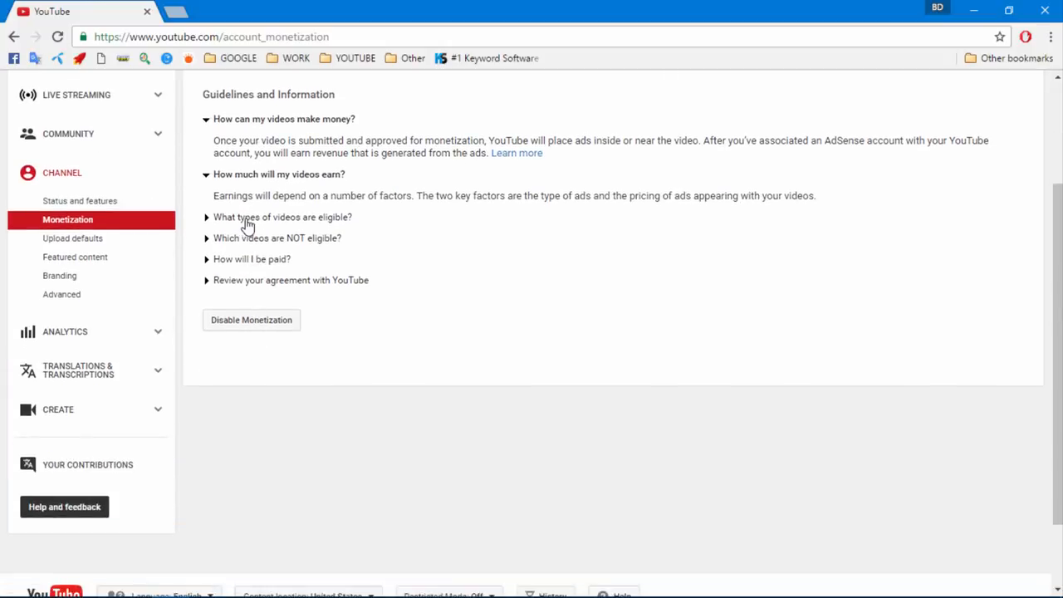
click(247, 221)
scroll(276, 341, down, 1)
click(265, 333)
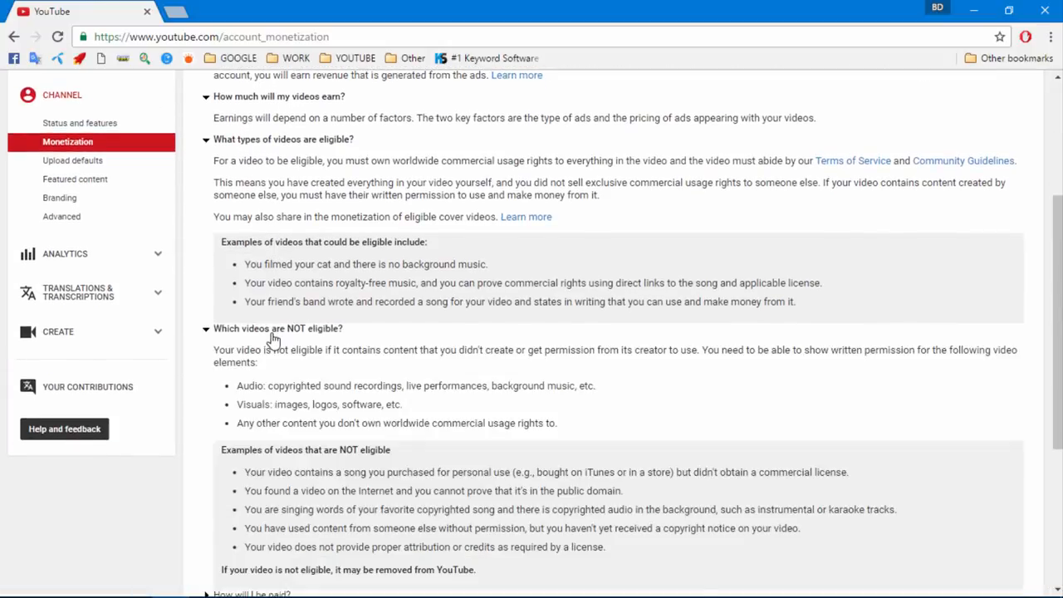
scroll(266, 339, down, 2)
click(255, 439)
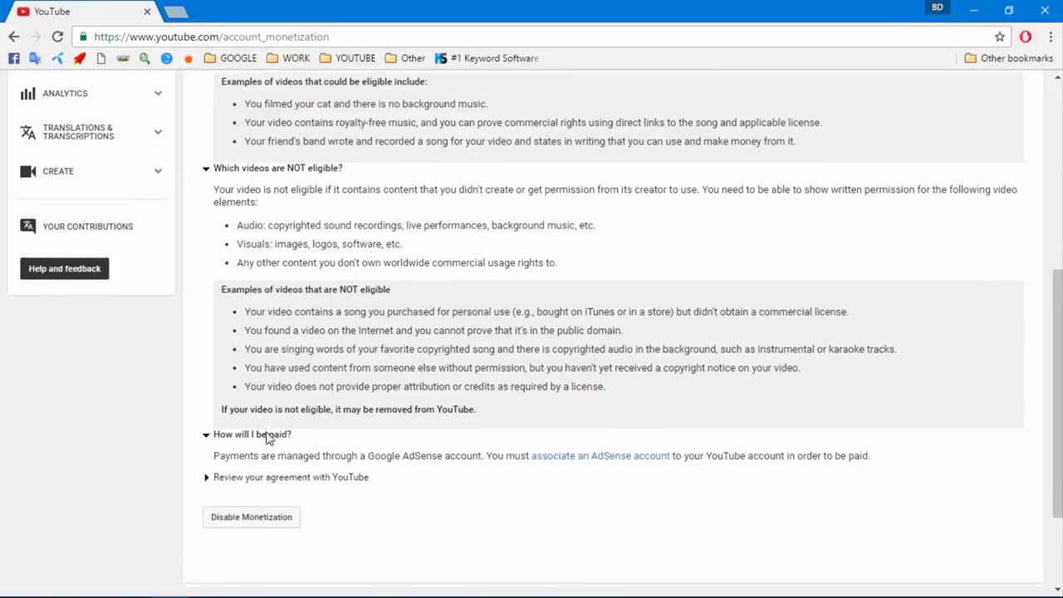
scroll(266, 382, down, 1)
click(232, 407)
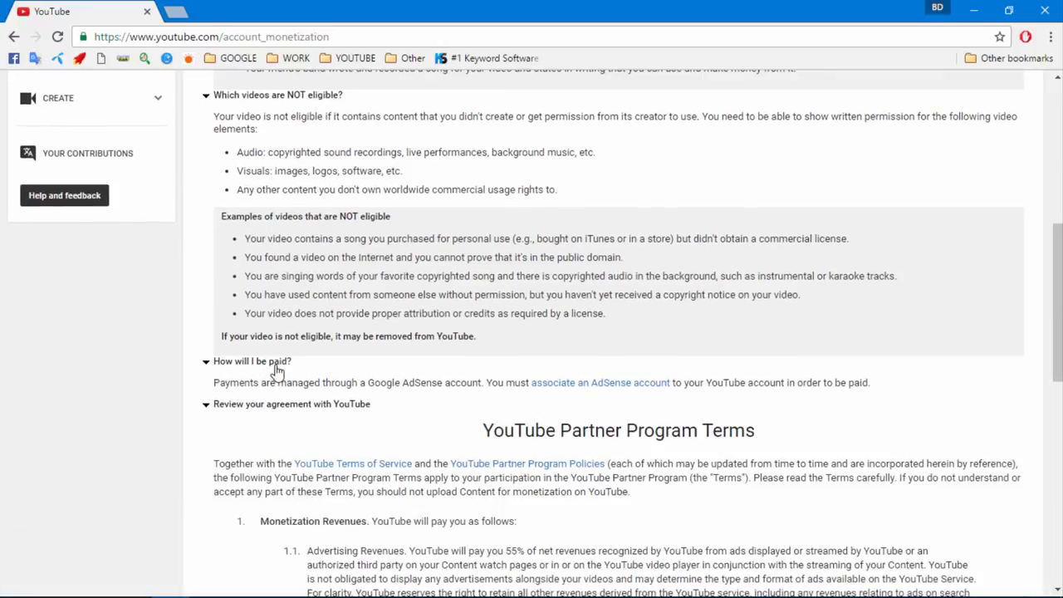
click(596, 384)
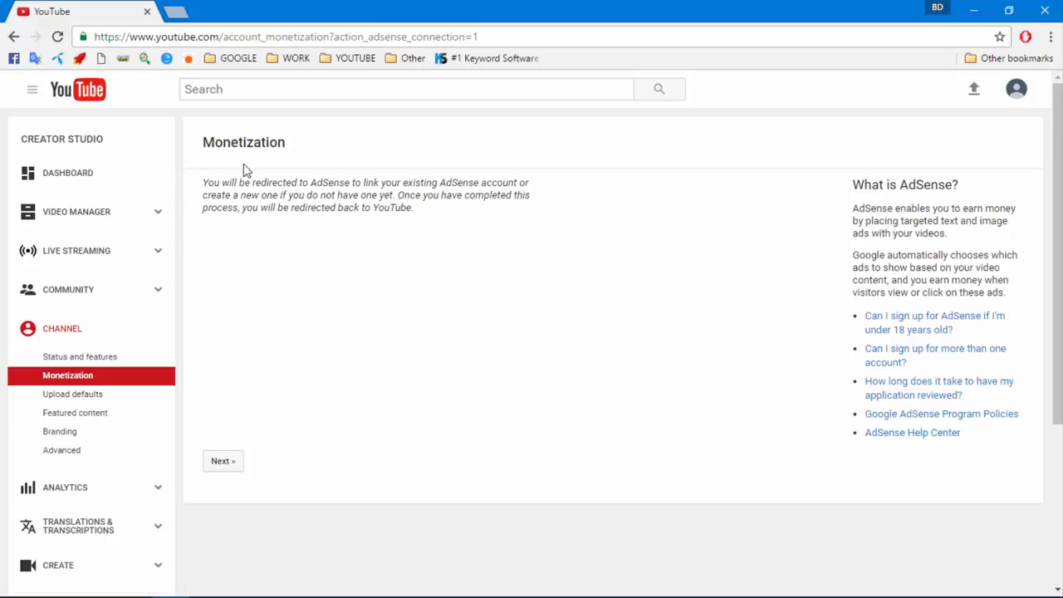
Continue to the AdSense signup and open Gmail in a new browser tab
click(222, 461)
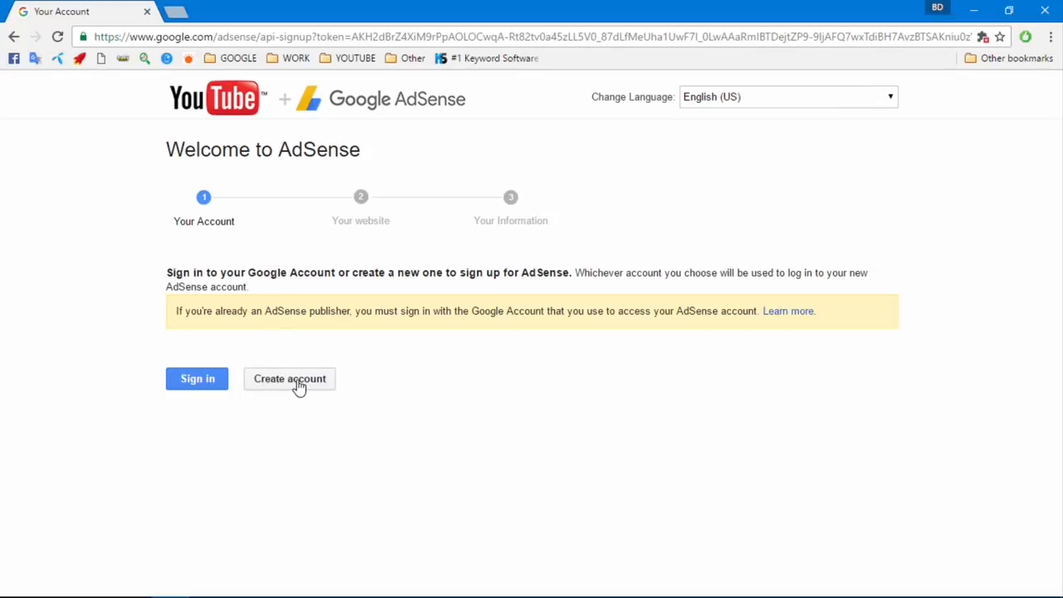
click(177, 13)
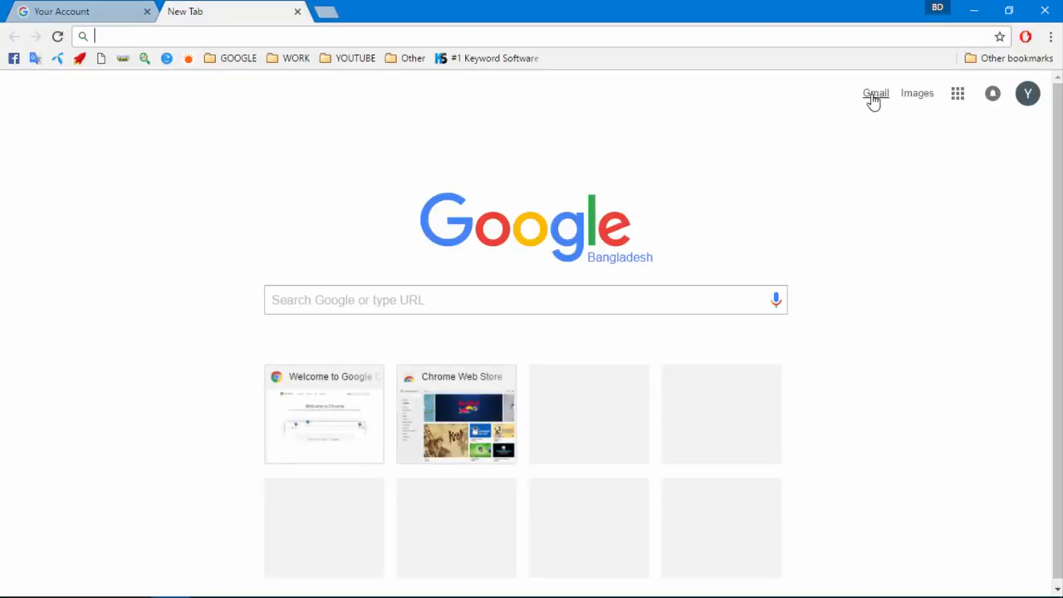
click(1035, 82)
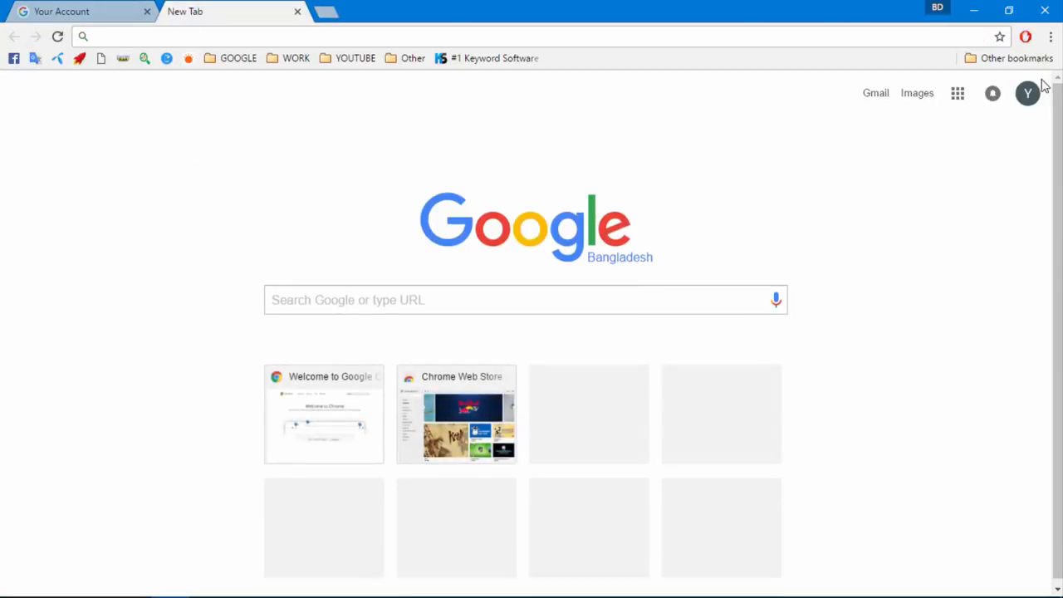
click(873, 94)
Sign in to AdSense on the Welcome page with the Google account
click(153, 15)
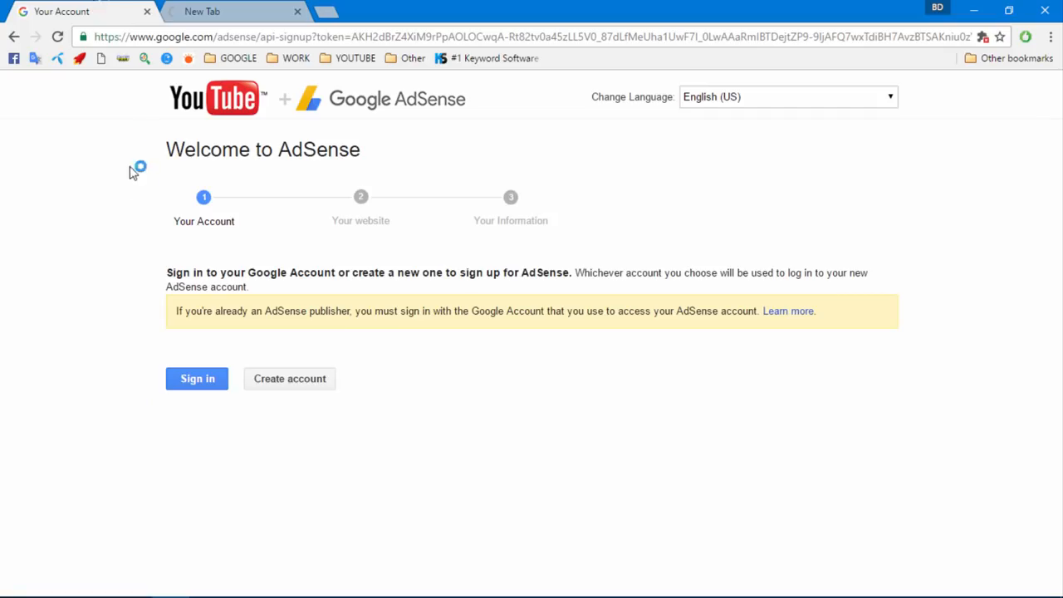
click(197, 379)
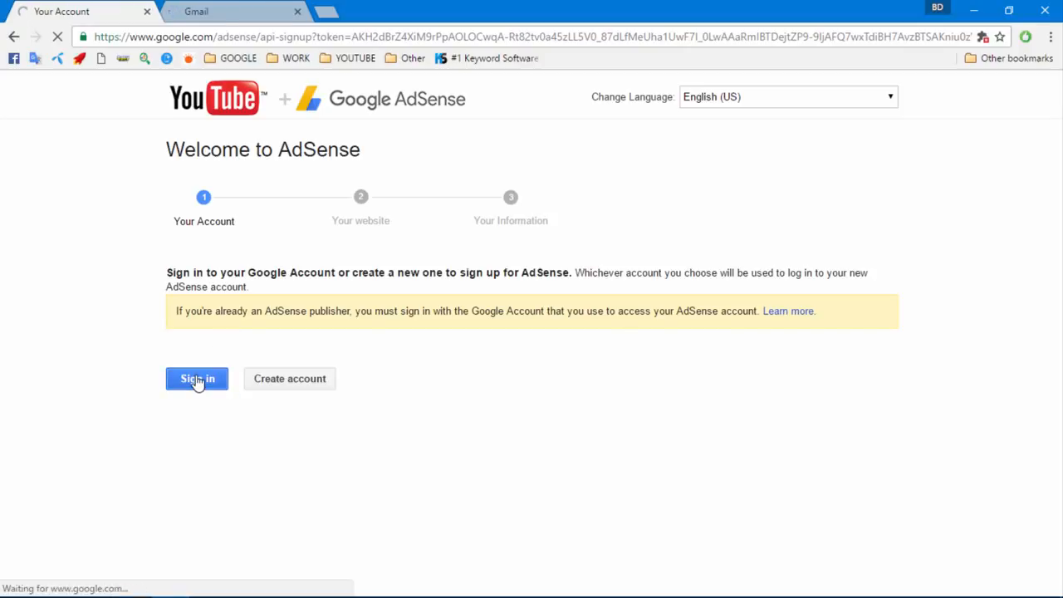
click(201, 12)
Keep the channel address as the website with English content language, then save and continue
click(91, 11)
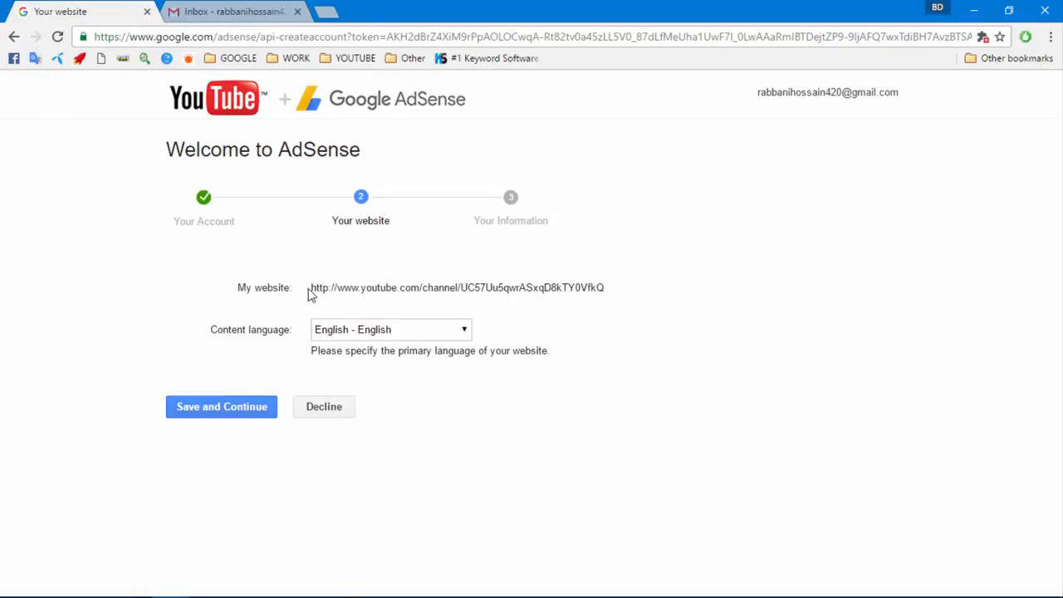
drag(312, 287, 653, 289)
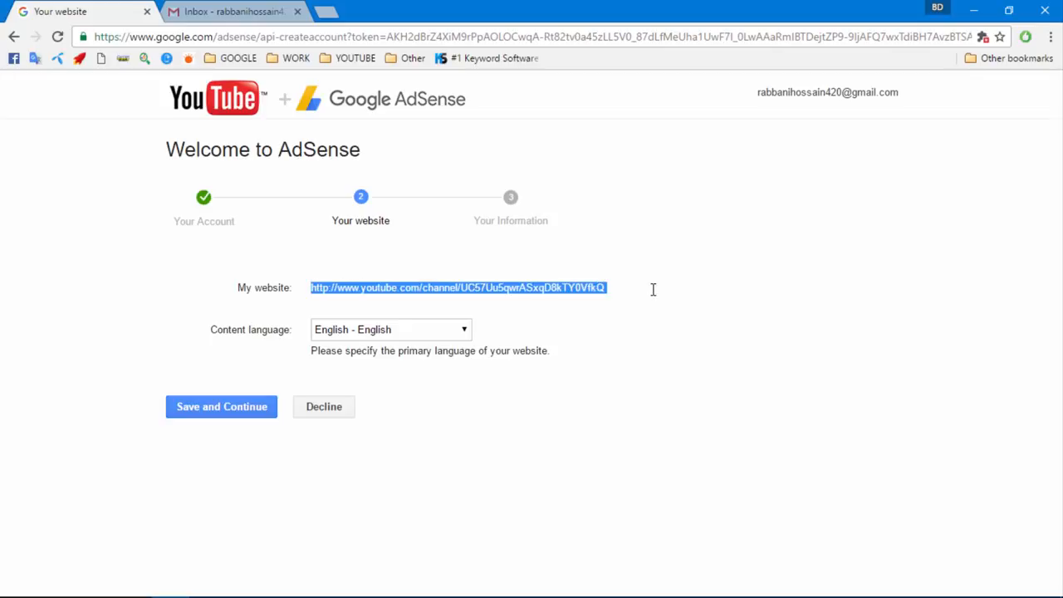
click(582, 288)
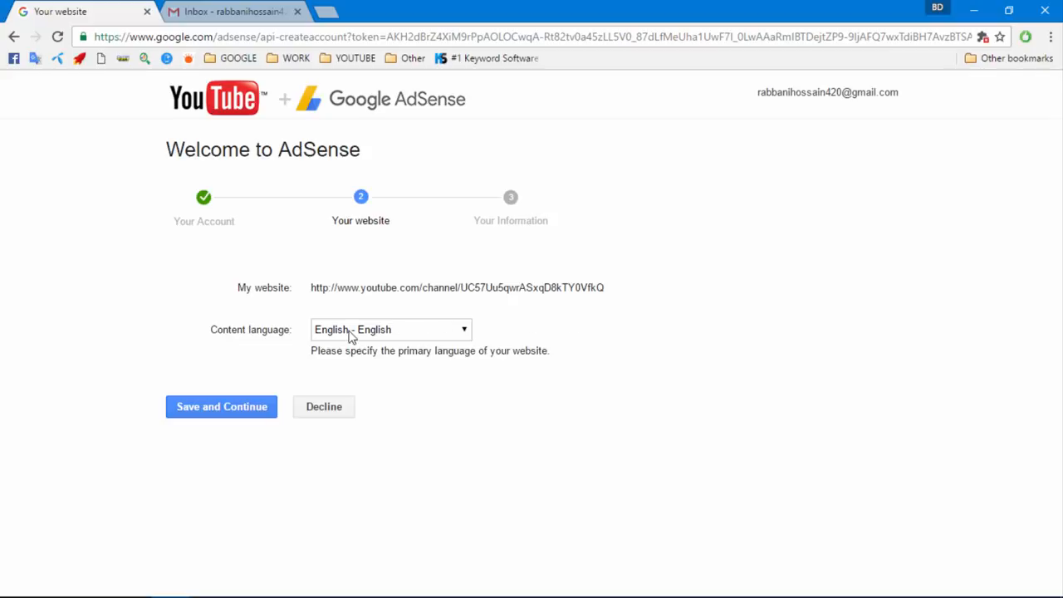
click(222, 417)
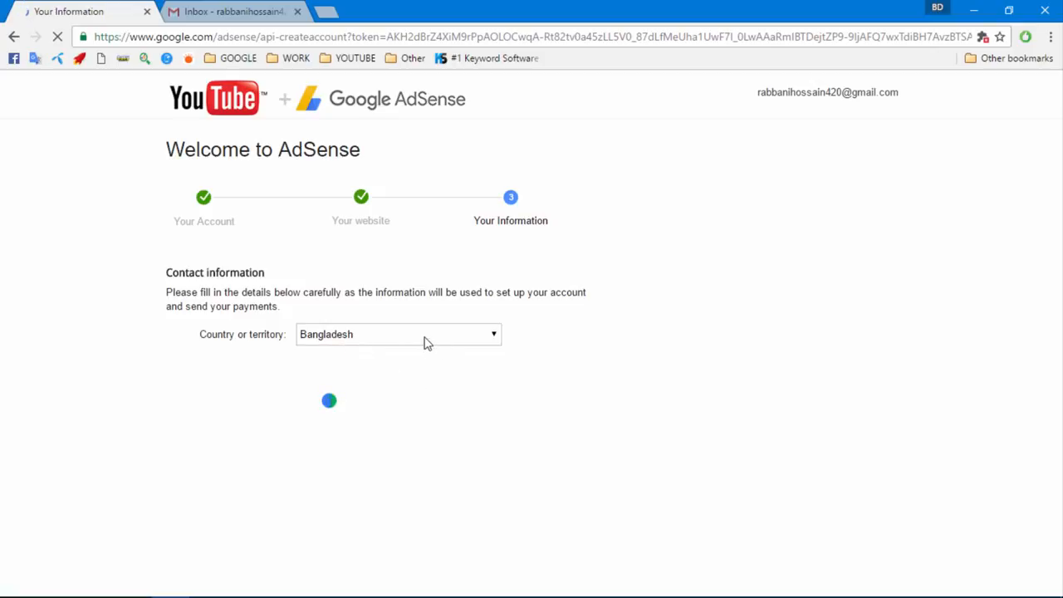
Set the contact form's time zone to (UTC+06:00) Dhaka
click(193, 13)
click(99, 15)
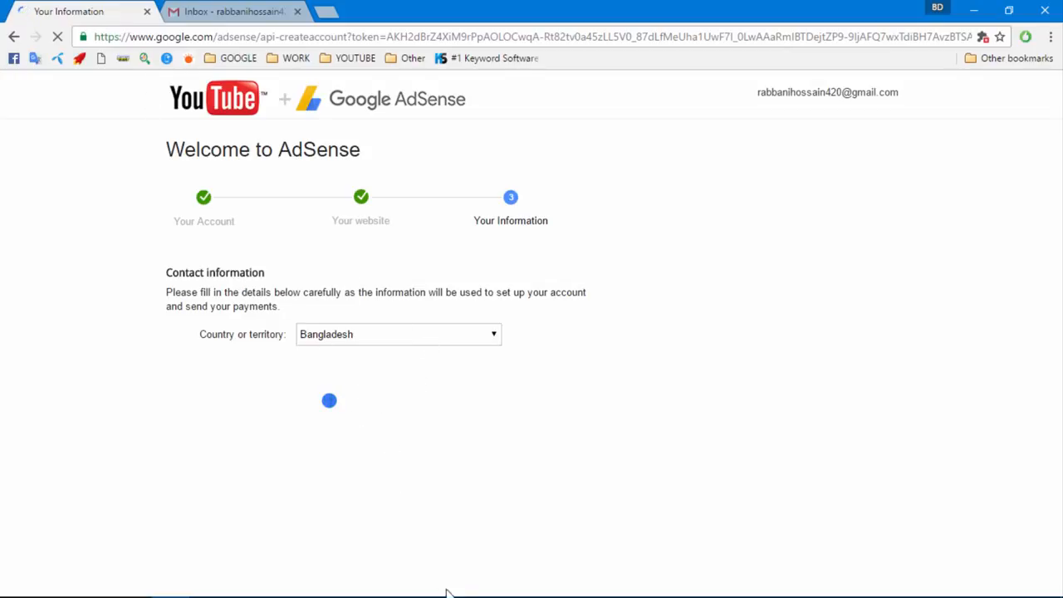
mouse_move(639, 570)
click(407, 587)
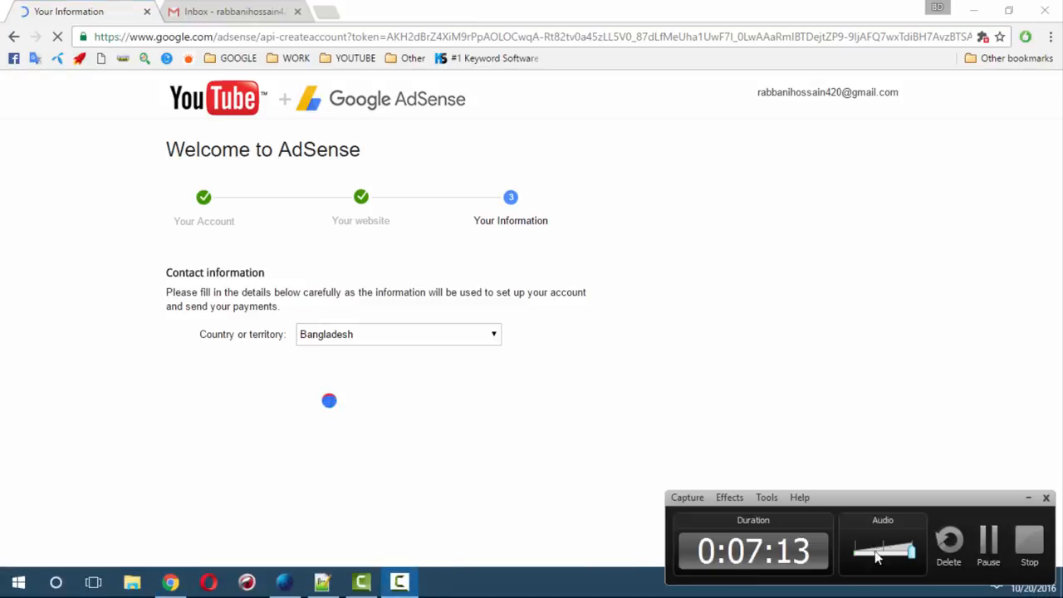
click(988, 563)
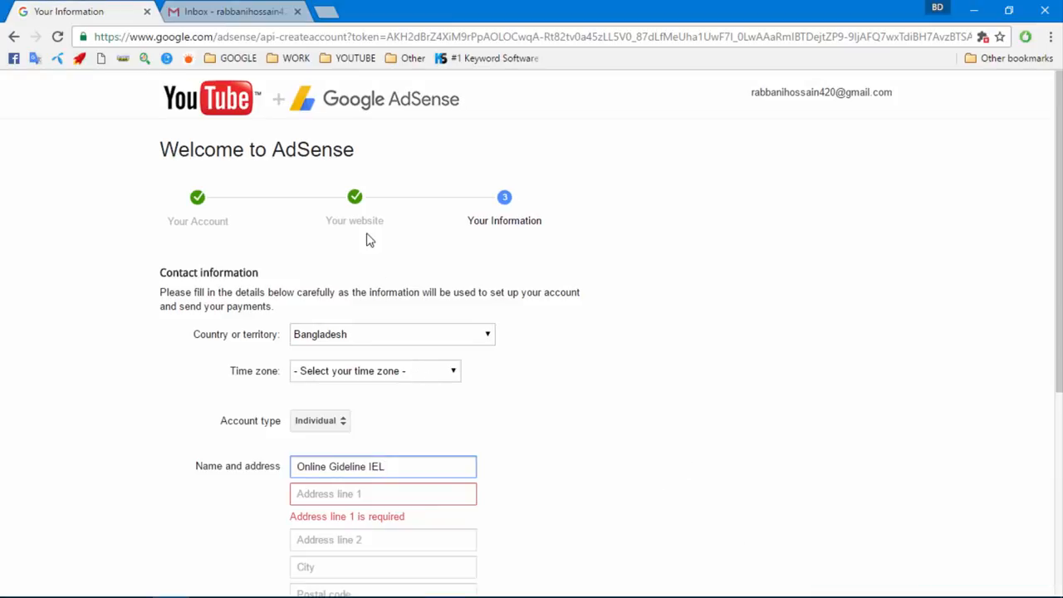
scroll(299, 302, down, 3)
scroll(314, 313, up, 4)
scroll(349, 324, down, 1)
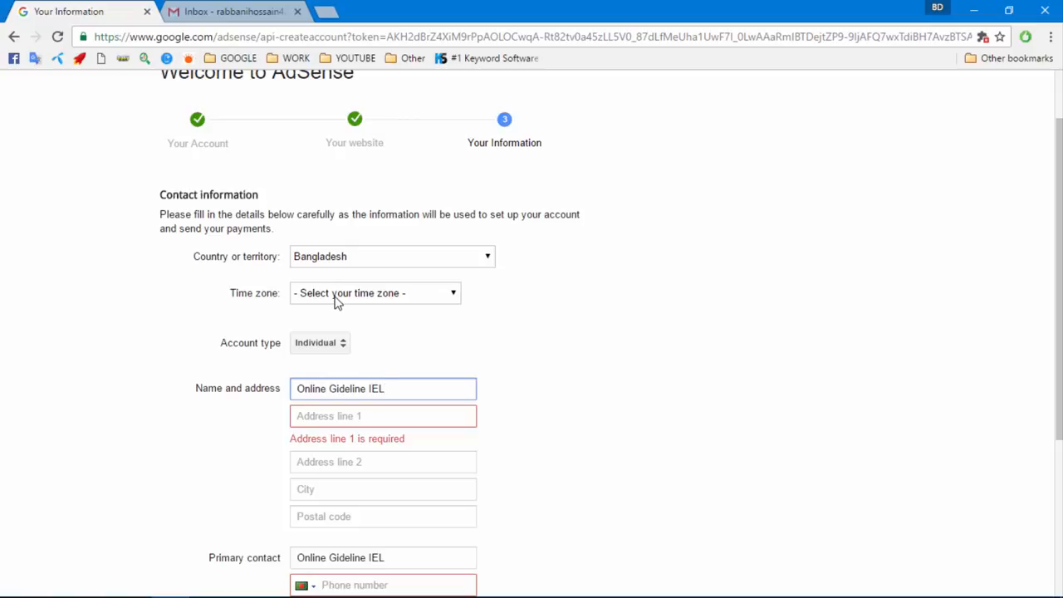
click(337, 296)
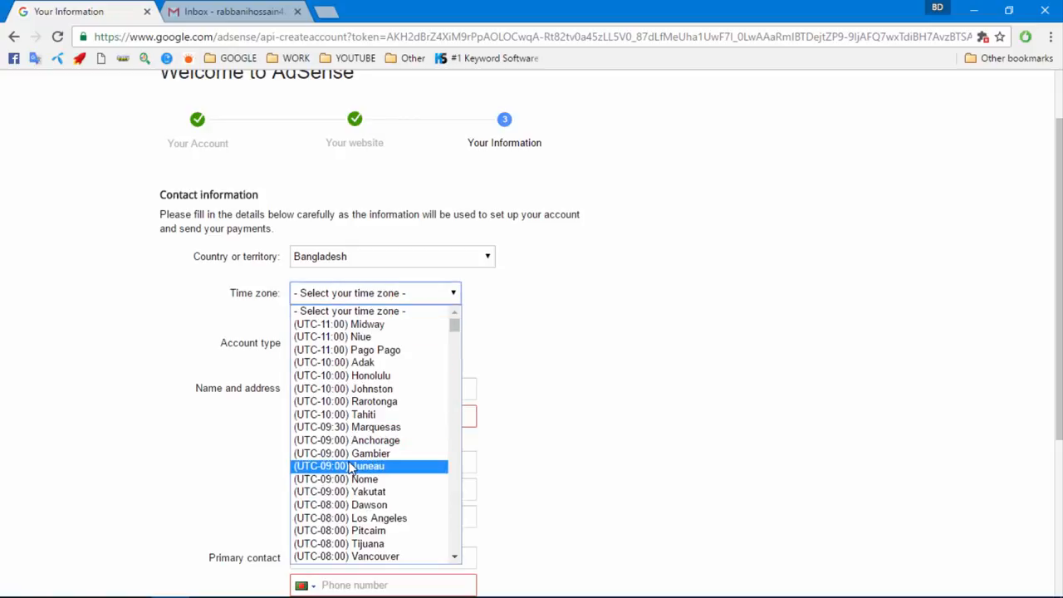
scroll(353, 481, down, 20)
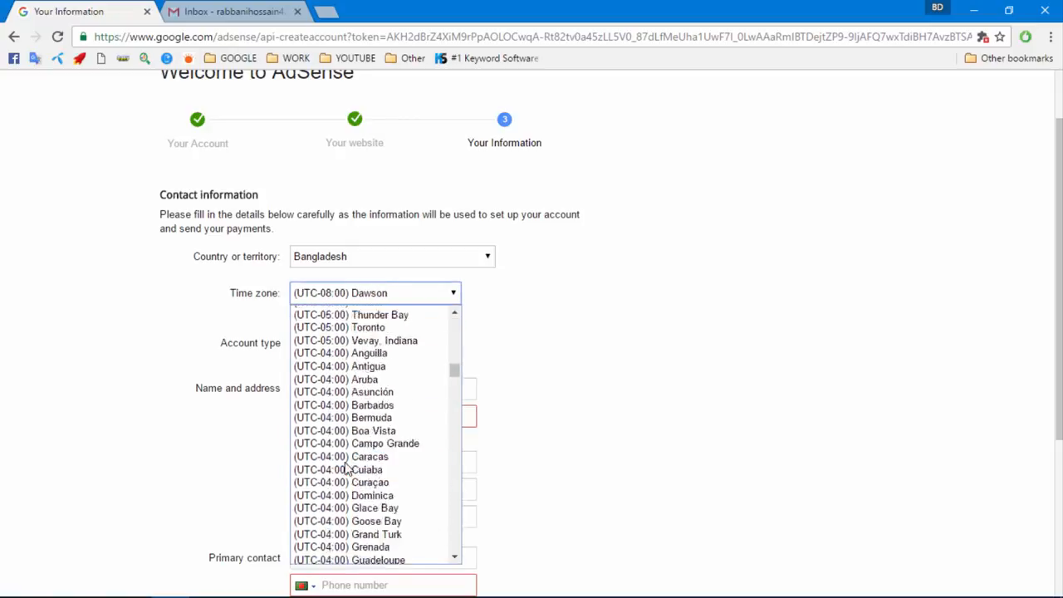
scroll(353, 498, down, 20)
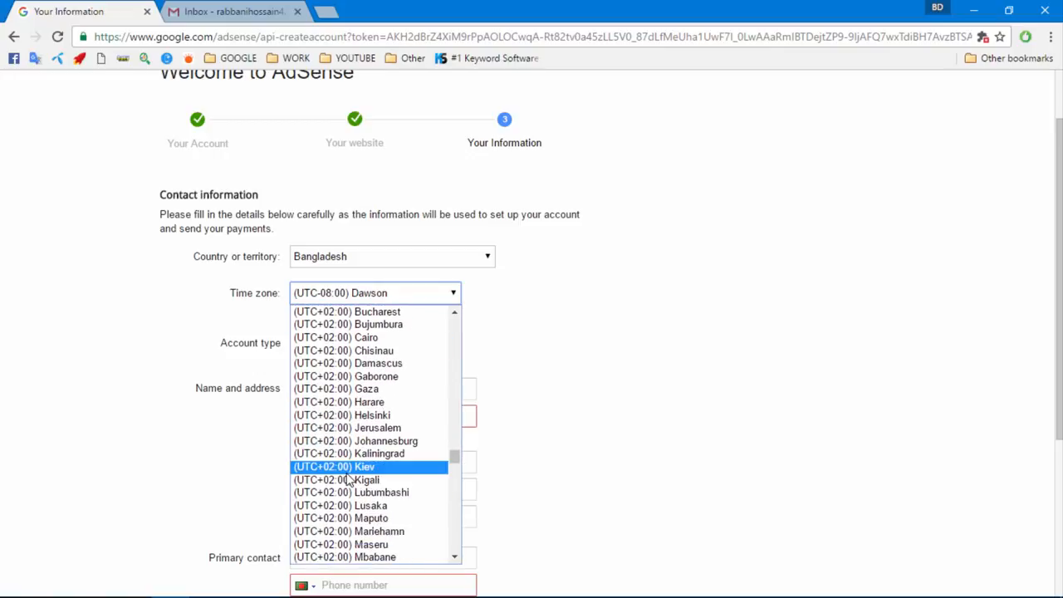
scroll(349, 482, down, 15)
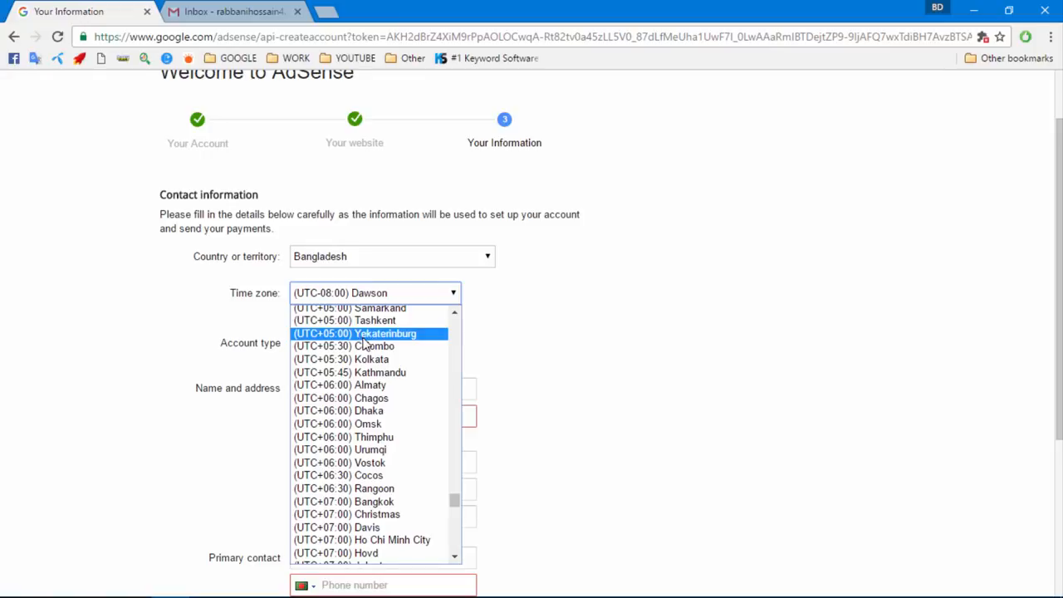
click(368, 410)
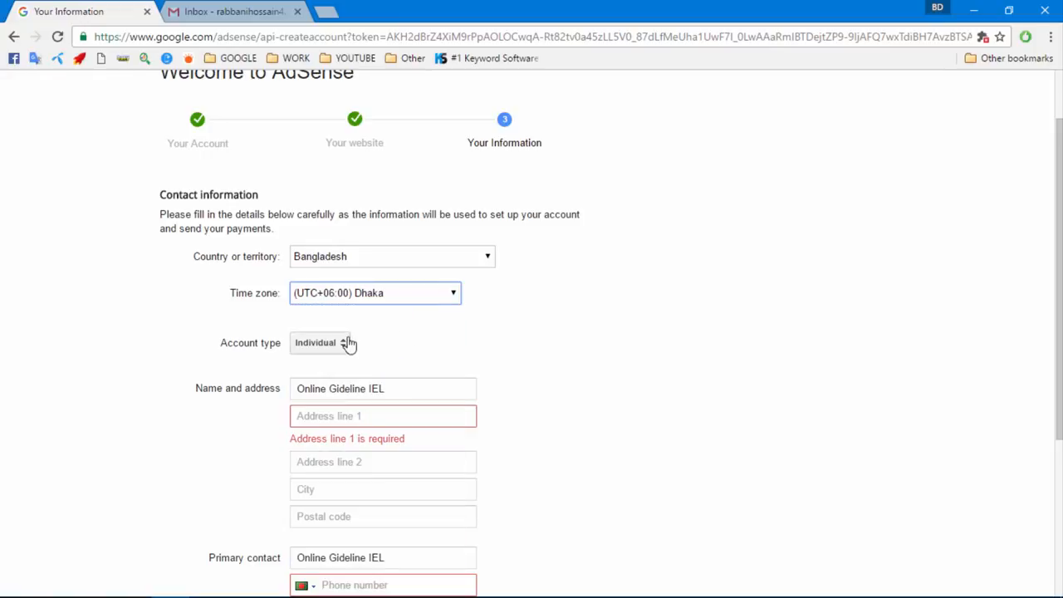
Set the account type to Individual
click(316, 347)
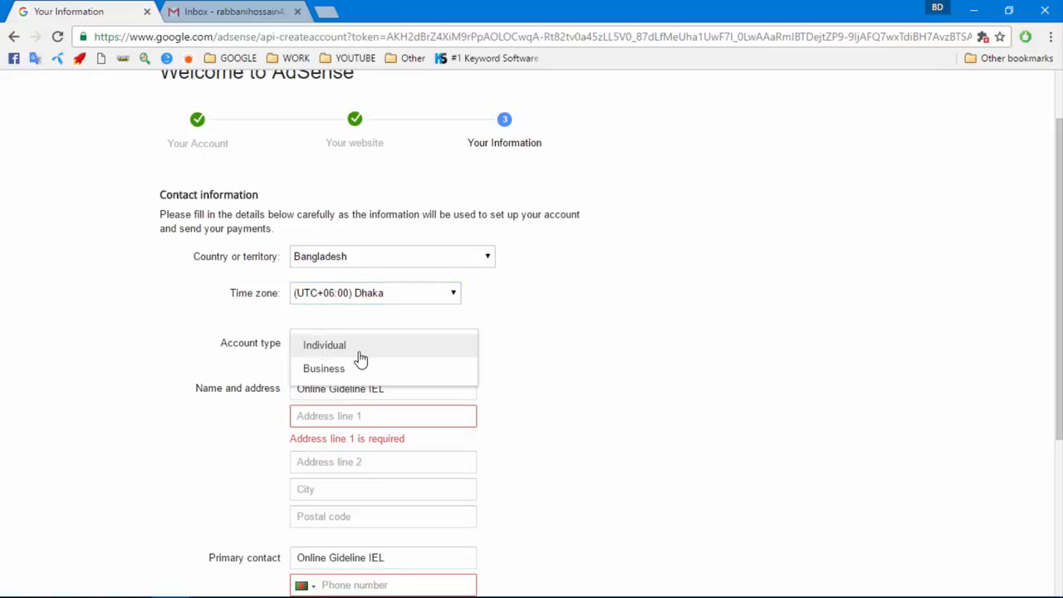
click(340, 355)
scroll(339, 349, down, 1)
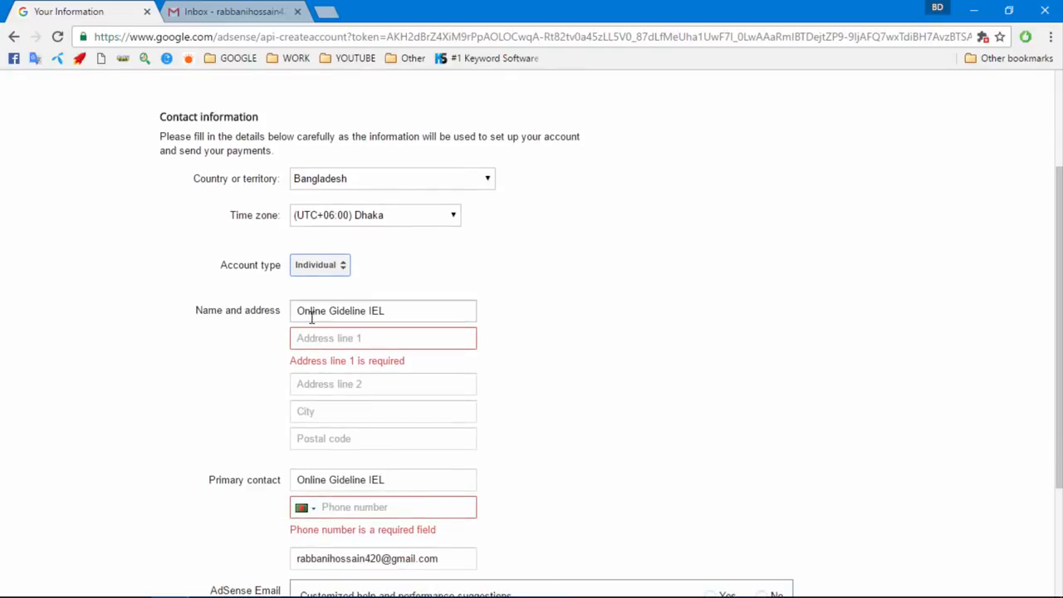
click(311, 318)
Clear the old name from the Name field and type the applicant's full name
drag(405, 310, 260, 310)
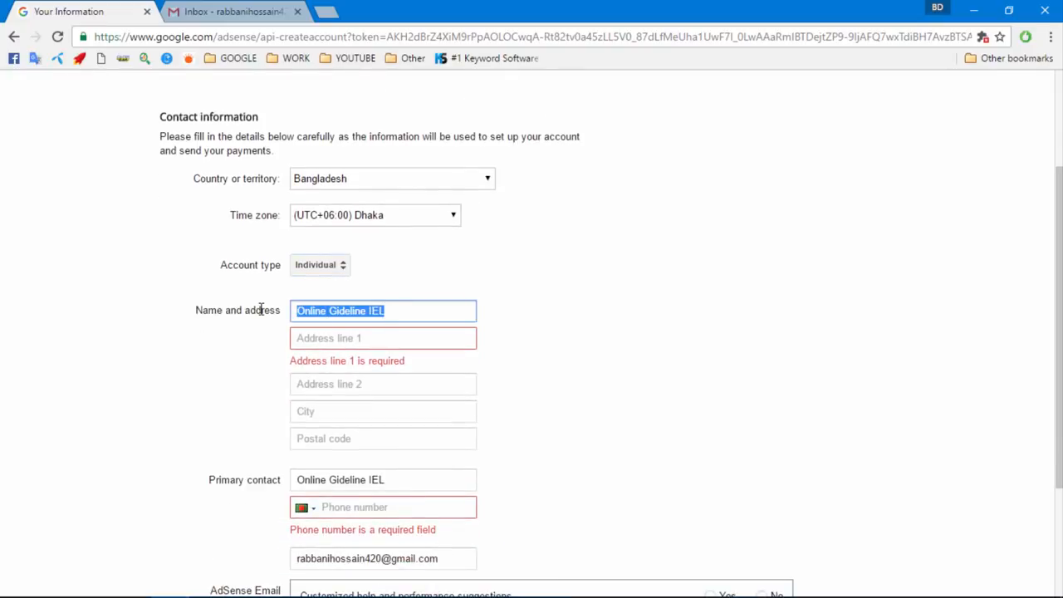
key(BackSpace)
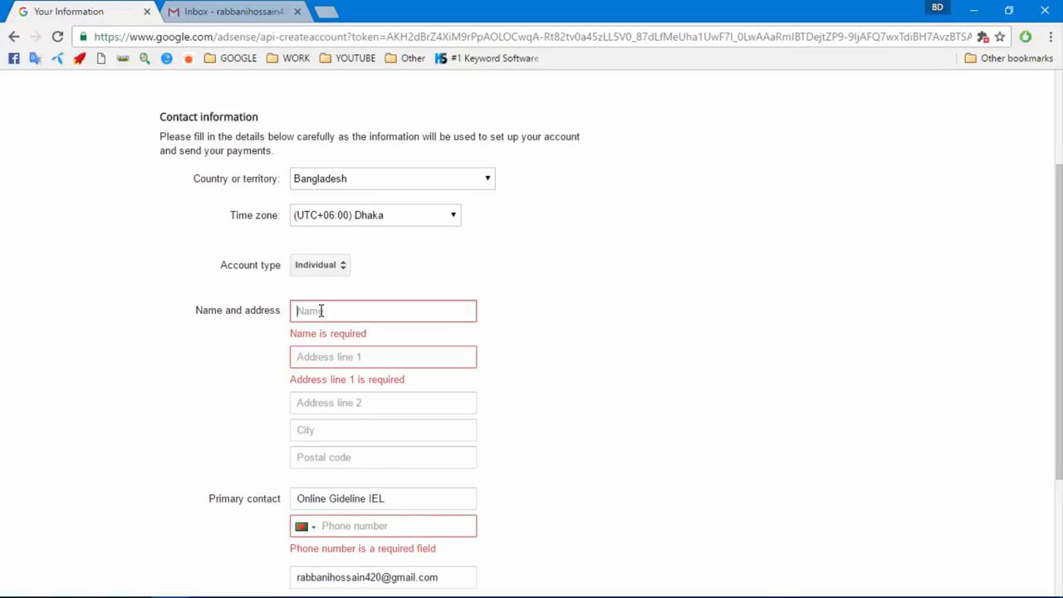
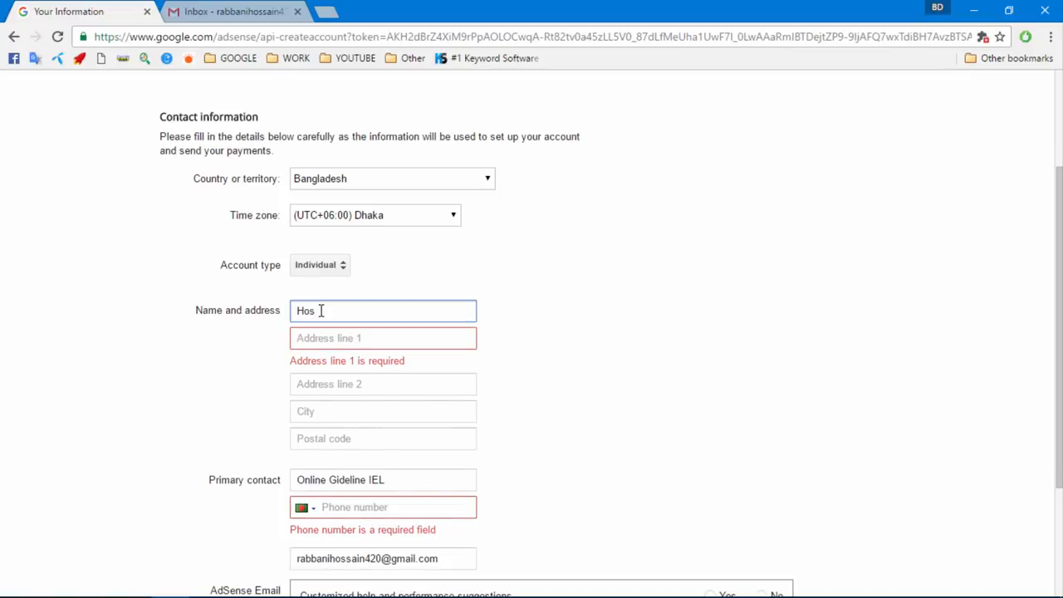
click(330, 336)
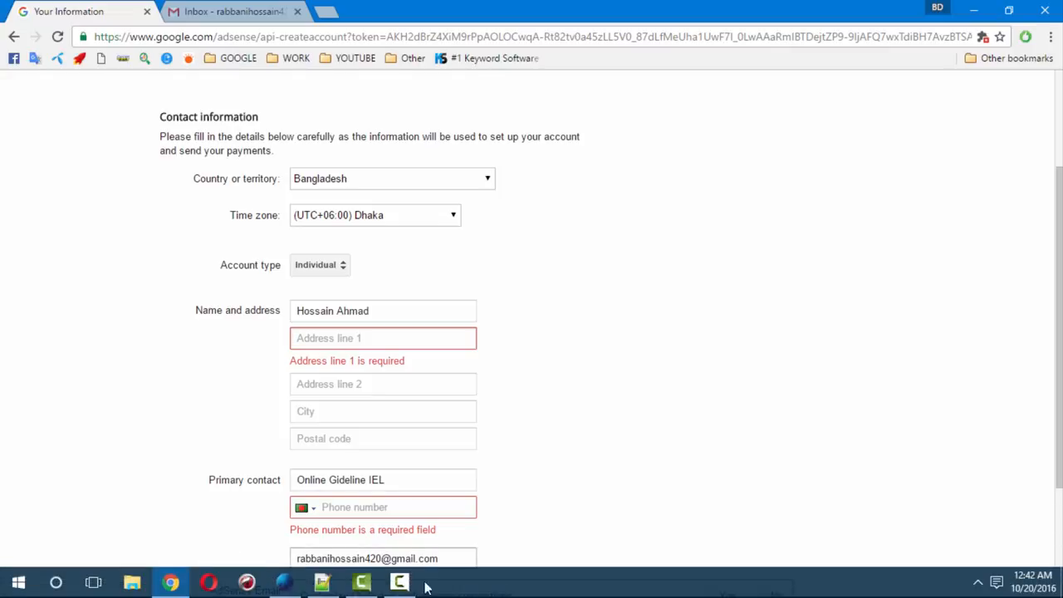
click(400, 583)
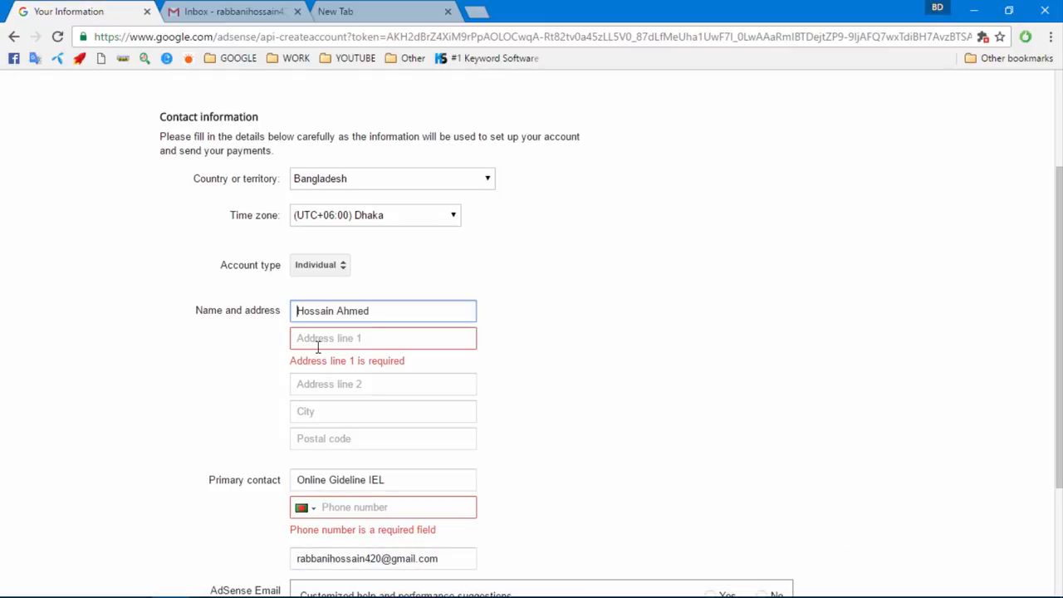
click(319, 343)
Paste the street into address line 1 and the area and district into line 2
click(334, 12)
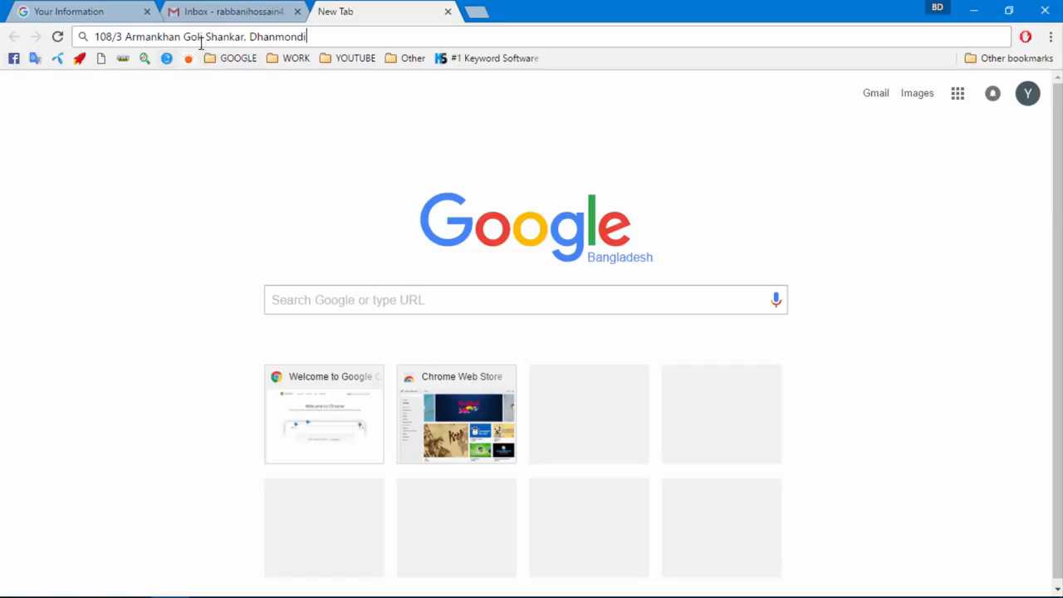
drag(205, 37, 1, 32)
key(ctrl+c)
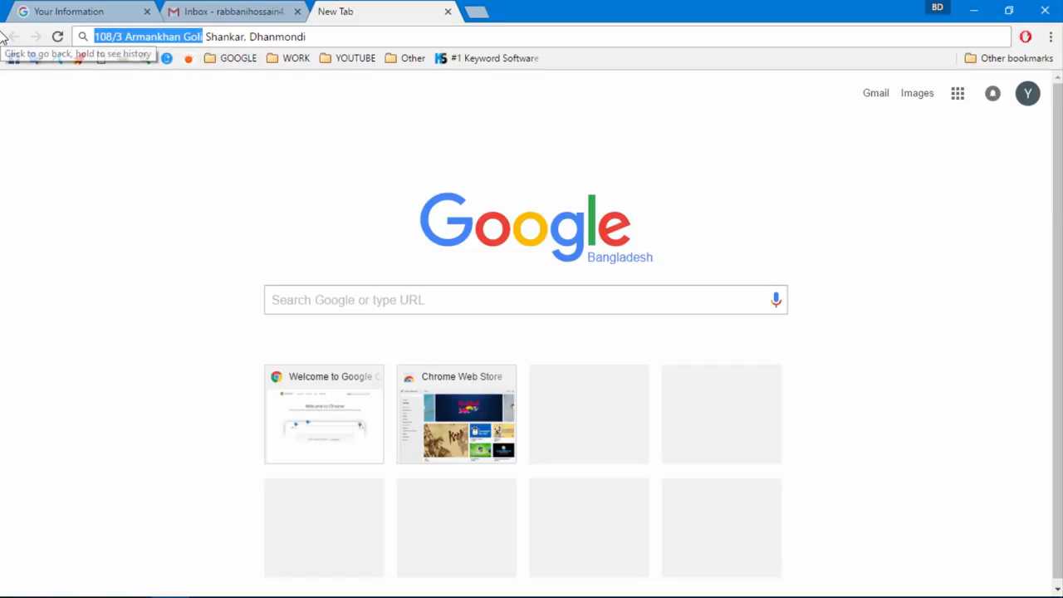
click(112, 10)
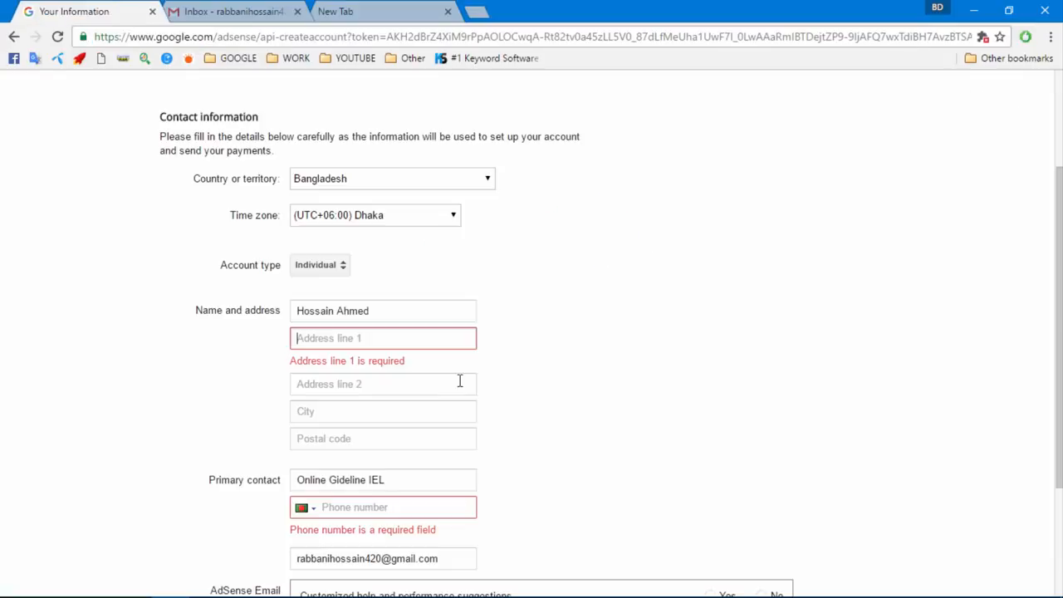
click(292, 341)
key(ctrl+v)
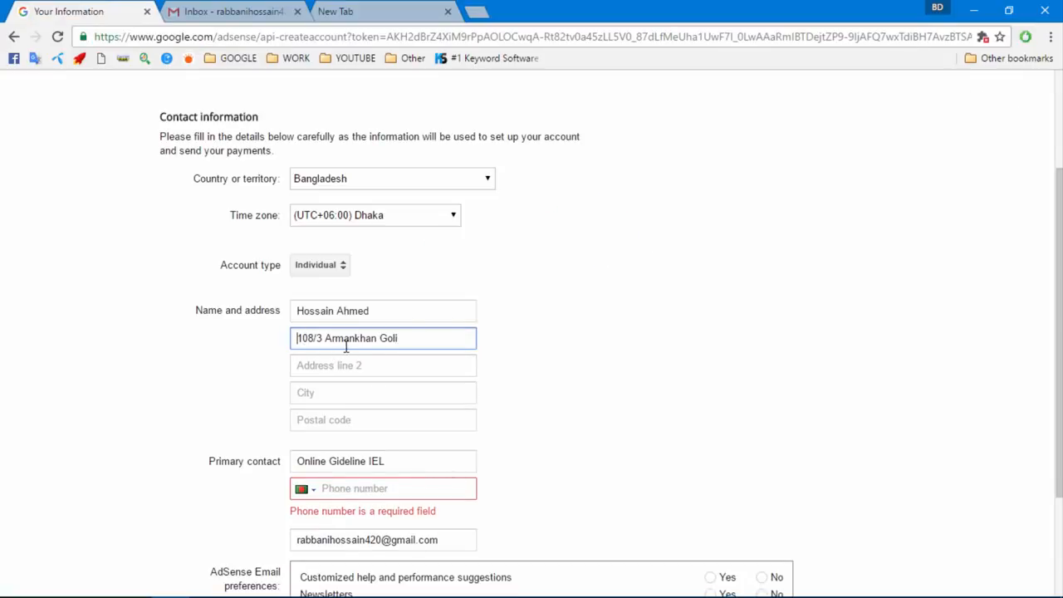
click(241, 11)
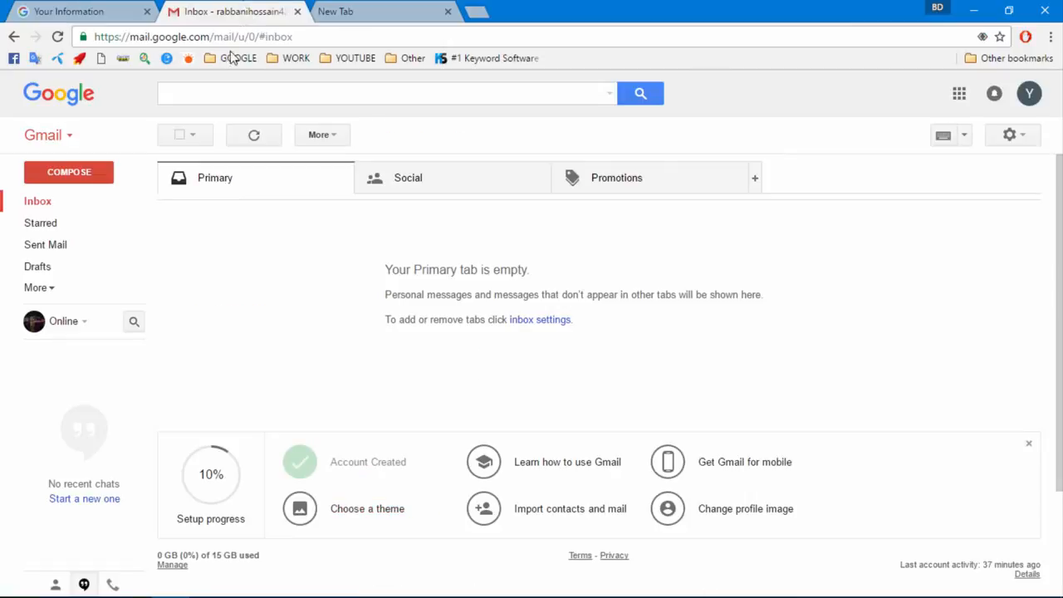
click(342, 11)
double_click(238, 40)
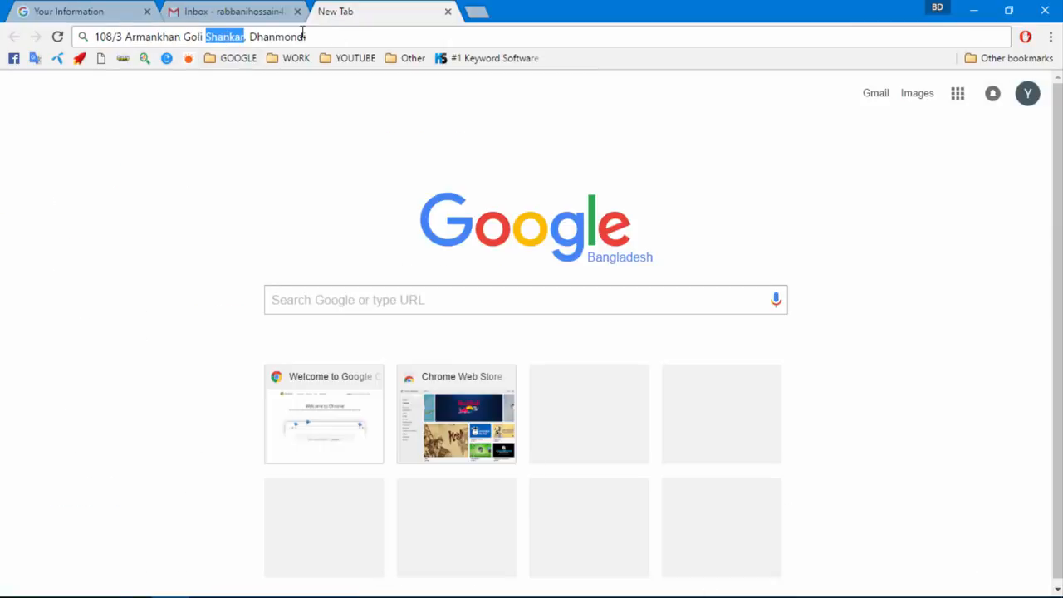
drag(306, 37, 209, 36)
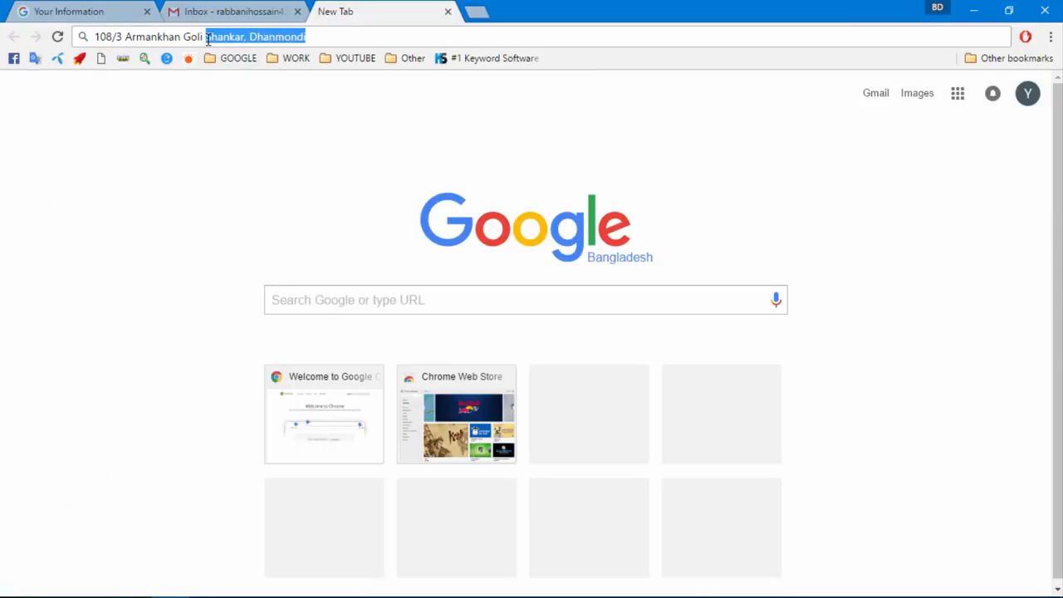
click(116, 10)
click(327, 365)
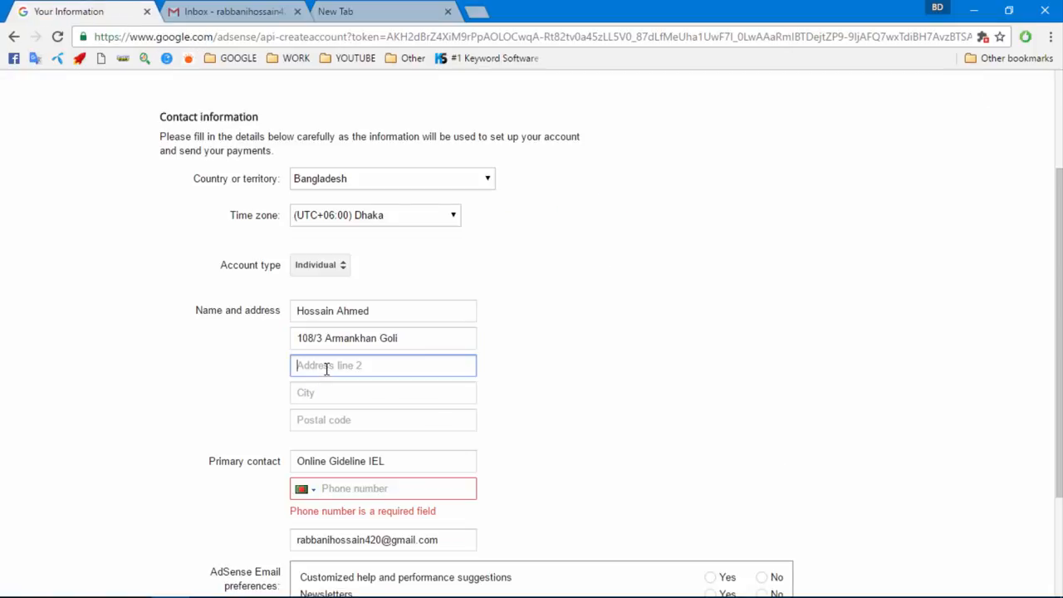
Enter the city and postal code, then check the first address line
click(334, 397)
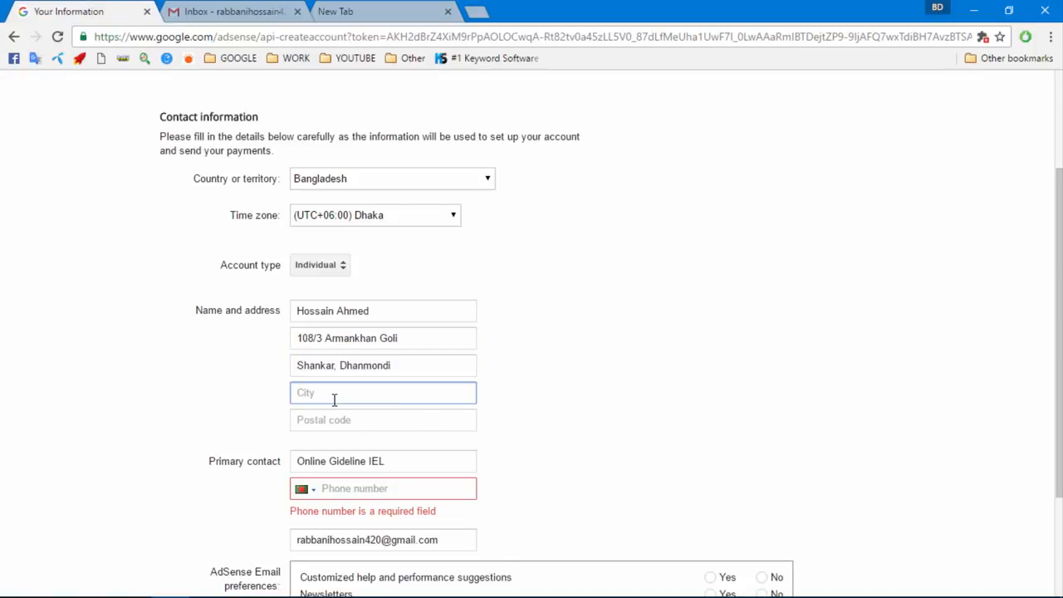
text(Dhaka)
click(342, 421)
text(120)
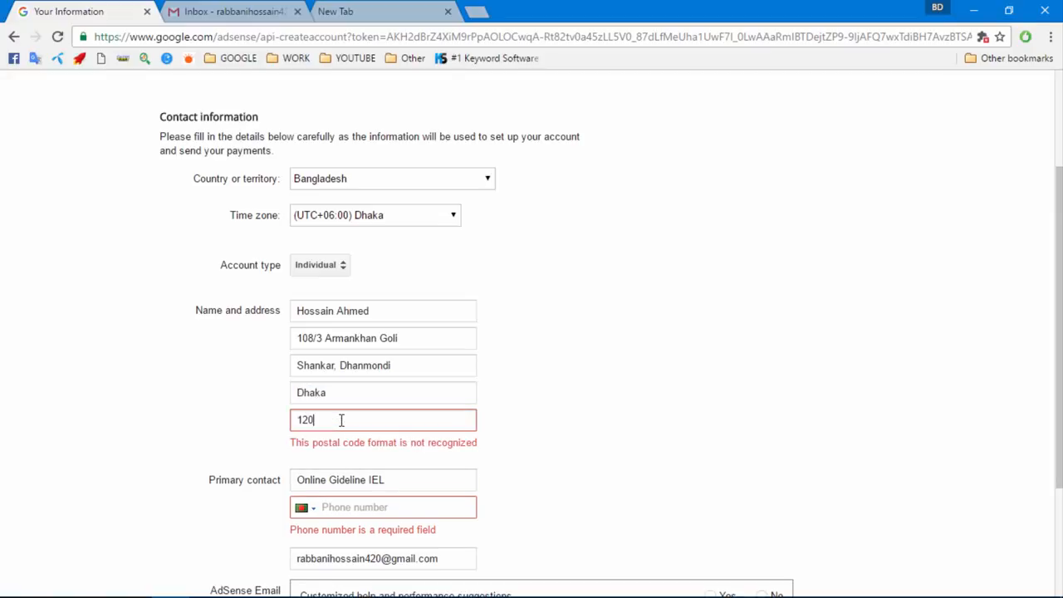
text(9)
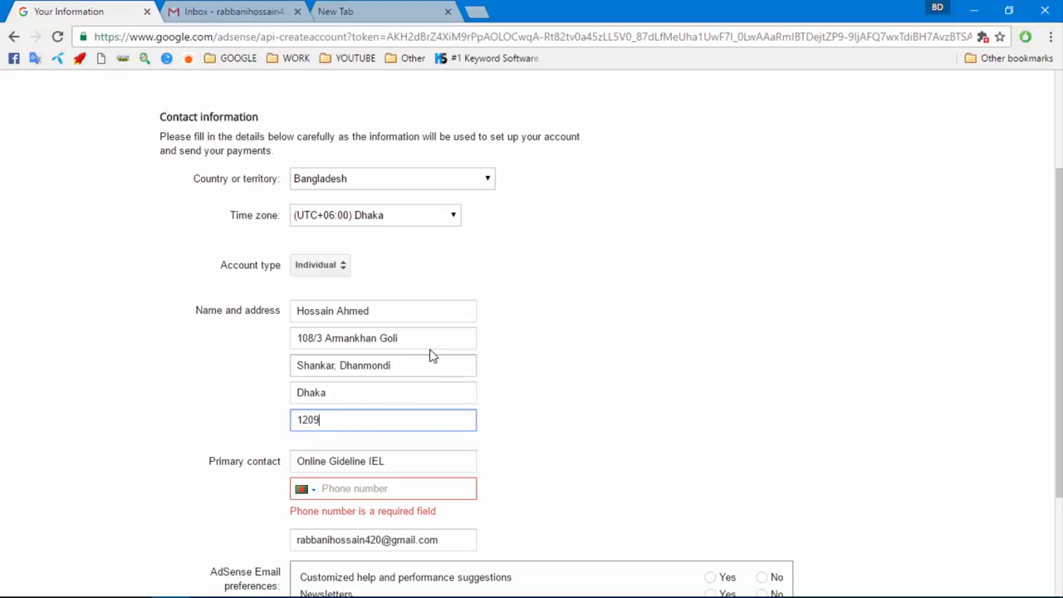
click(418, 343)
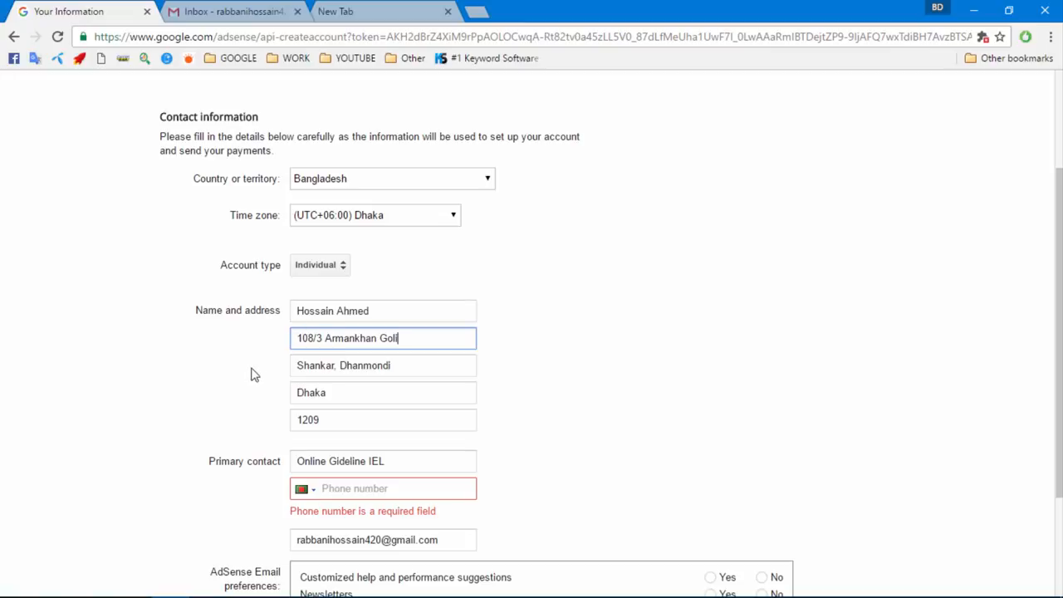
click(505, 412)
Replace the primary contact name with the applicant's name copied from the Name field
scroll(505, 412, down, 2)
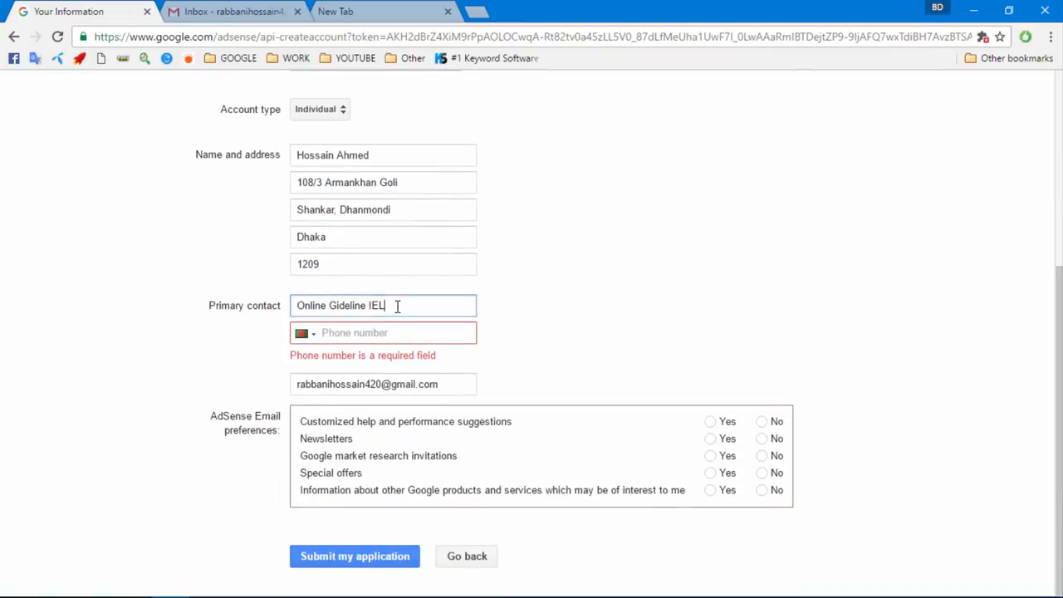
drag(396, 306, 192, 297)
key(BackSpace)
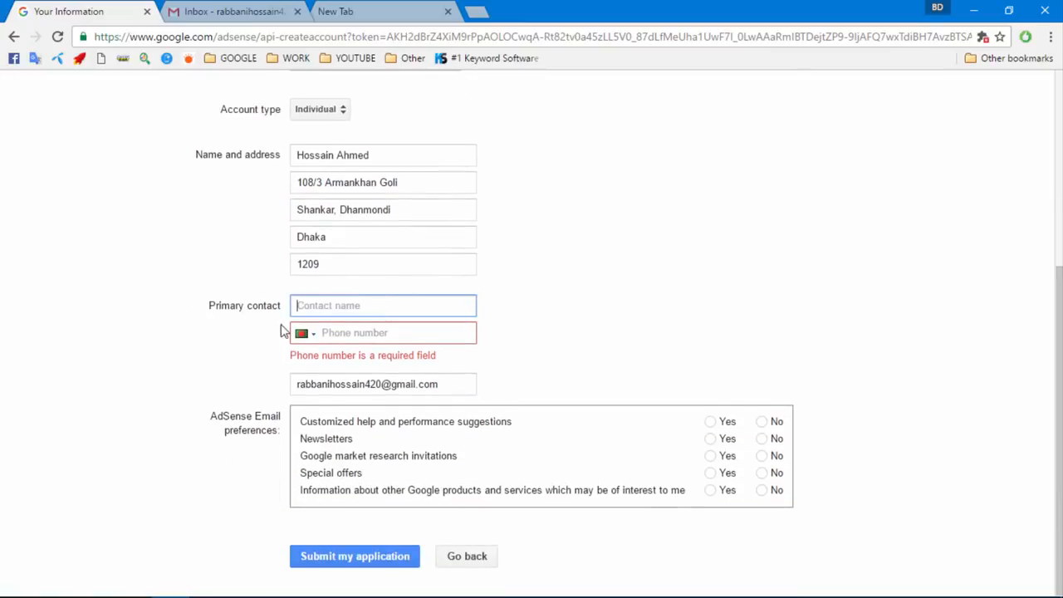
scroll(282, 330, up, 1)
drag(374, 234, 79, 215)
right_click(339, 240)
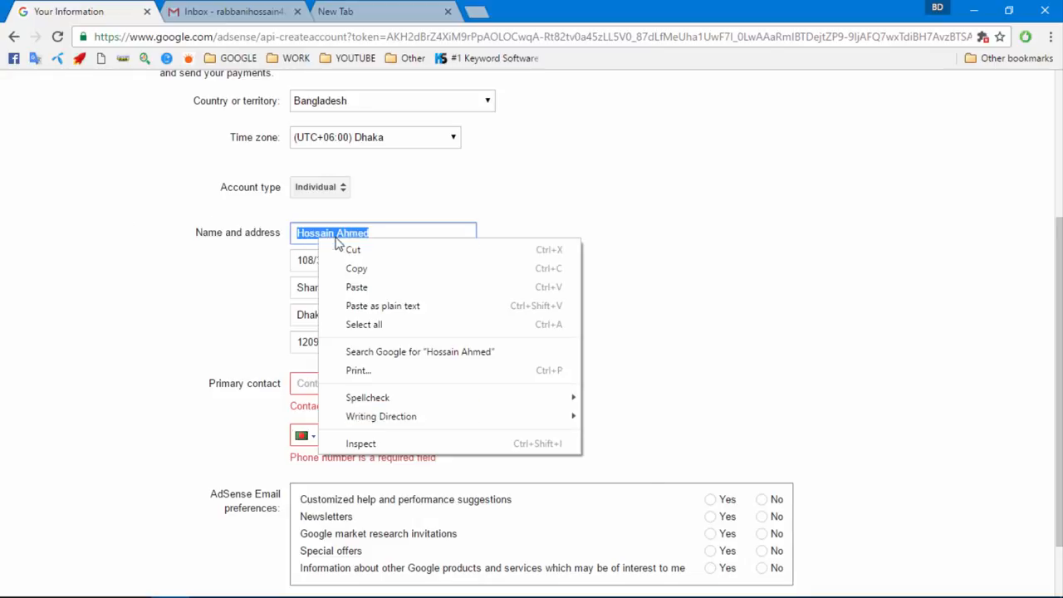
click(363, 271)
click(301, 382)
right_click(300, 383)
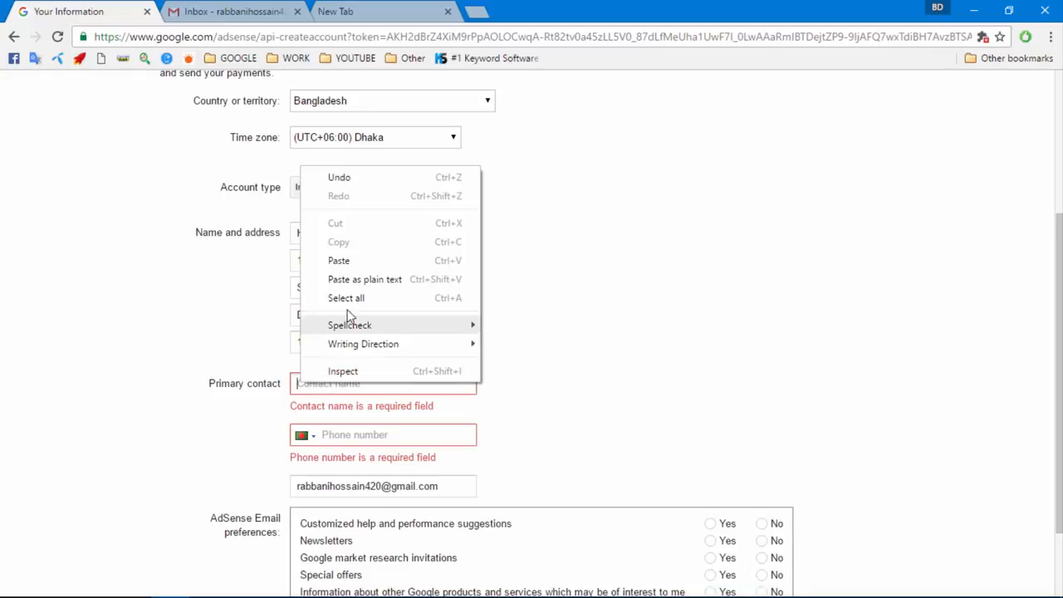
click(340, 263)
Enter the primary contact's phone number
click(349, 428)
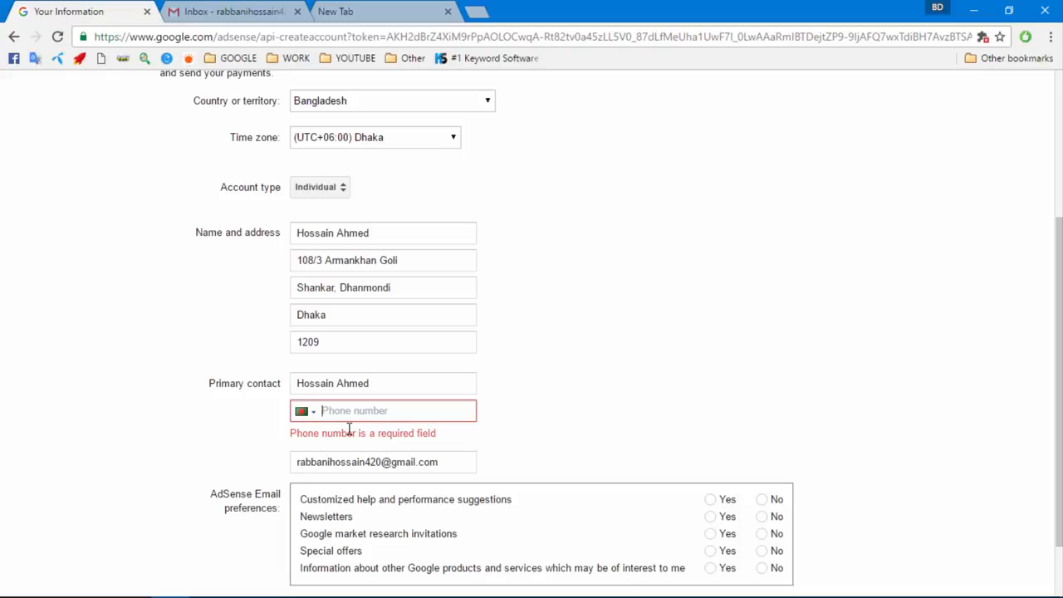
click(619, 323)
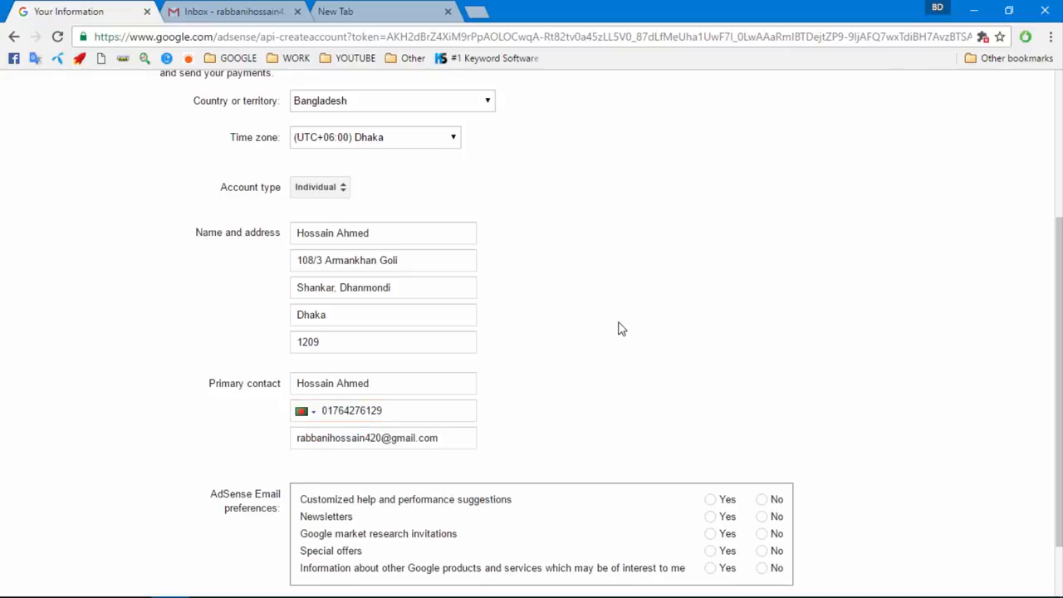
Opt in to help suggestions, newsletters, market research invitations and special offers
scroll(648, 382, down, 2)
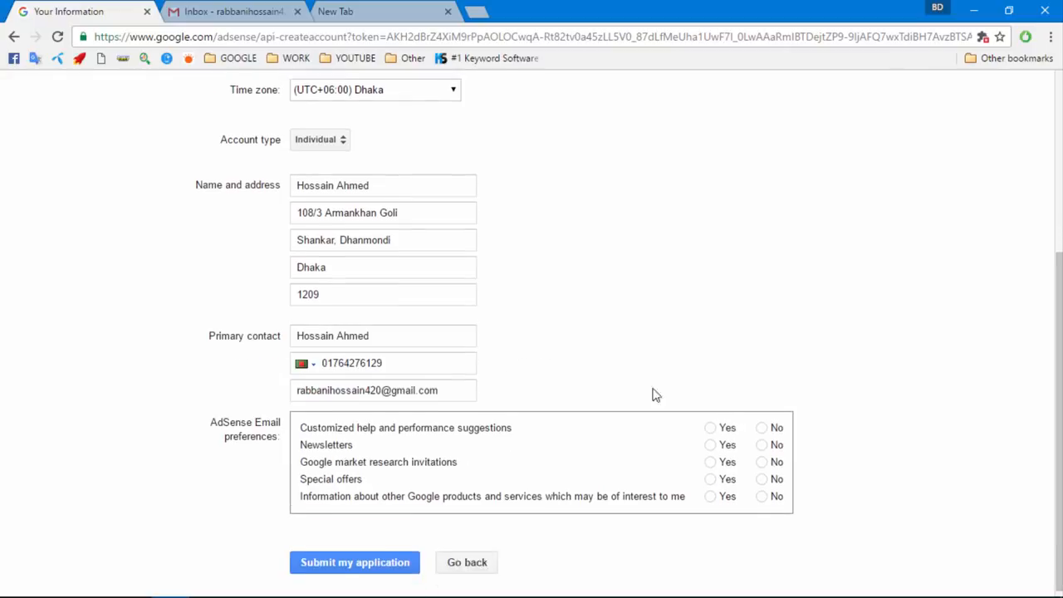
click(710, 422)
click(710, 456)
click(710, 473)
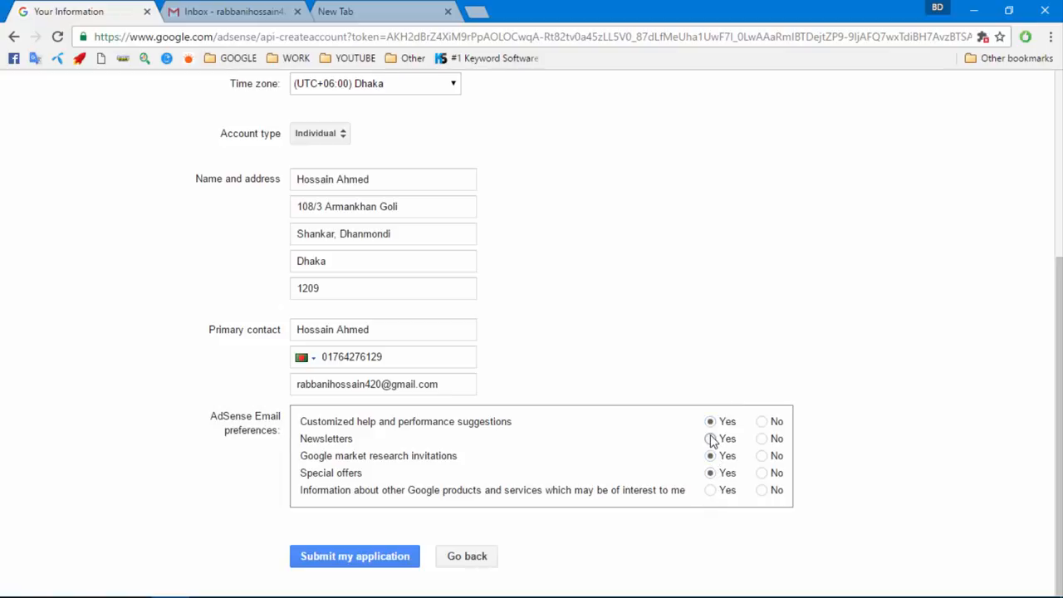
click(710, 438)
scroll(369, 440, up, 3)
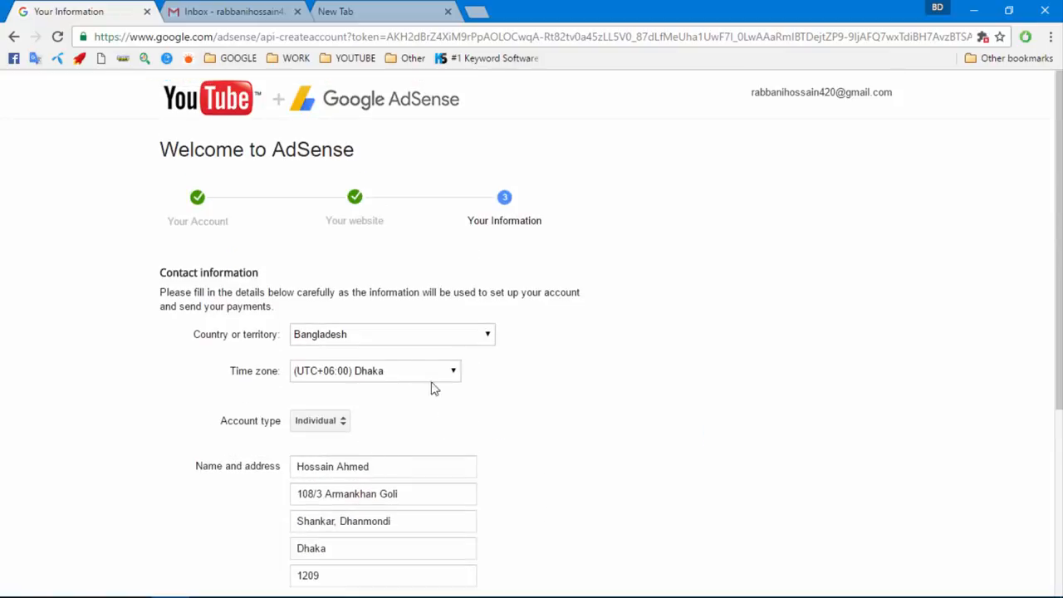
scroll(390, 382, down, 2)
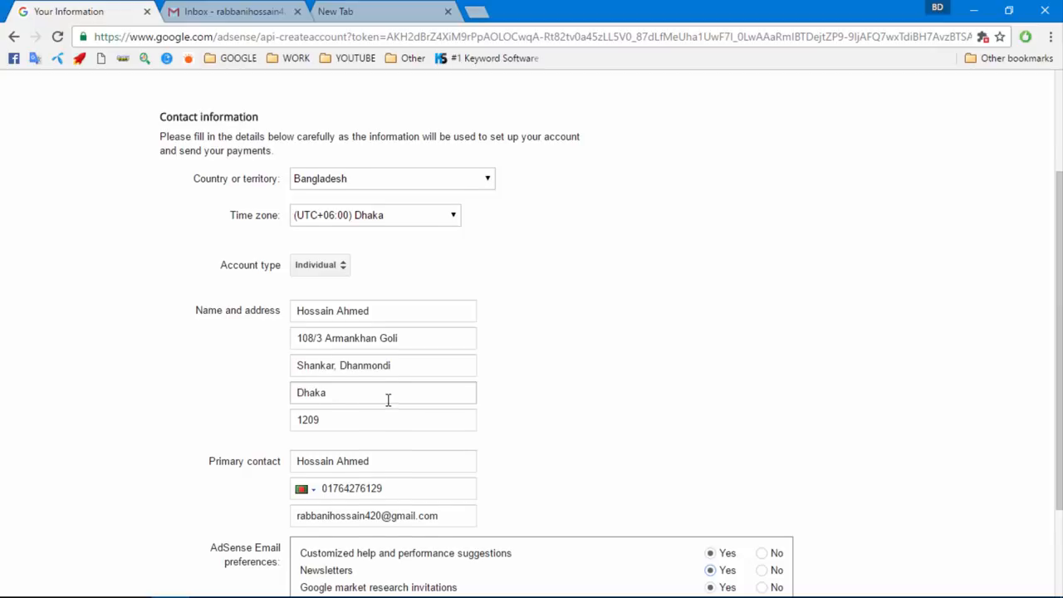
scroll(389, 401, down, 2)
Opt in to news about other Google products and submit the AdSense application
click(348, 562)
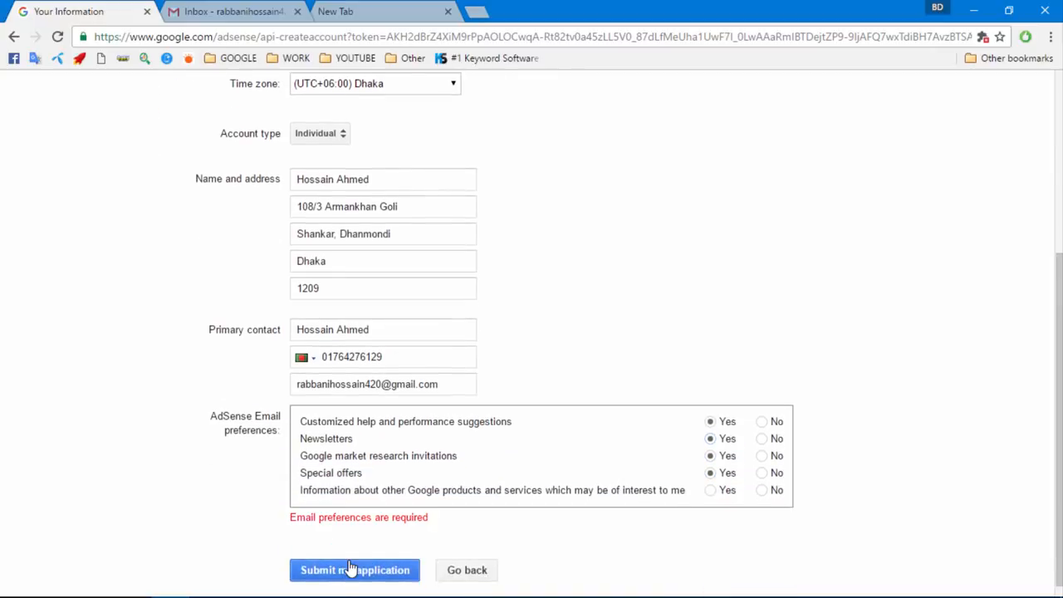
click(710, 491)
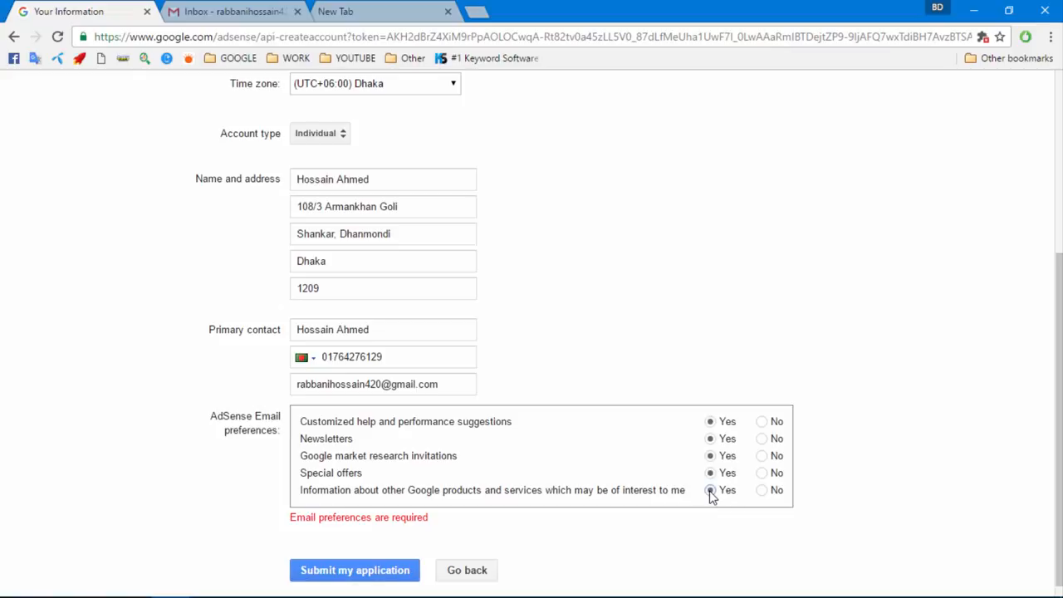
click(306, 578)
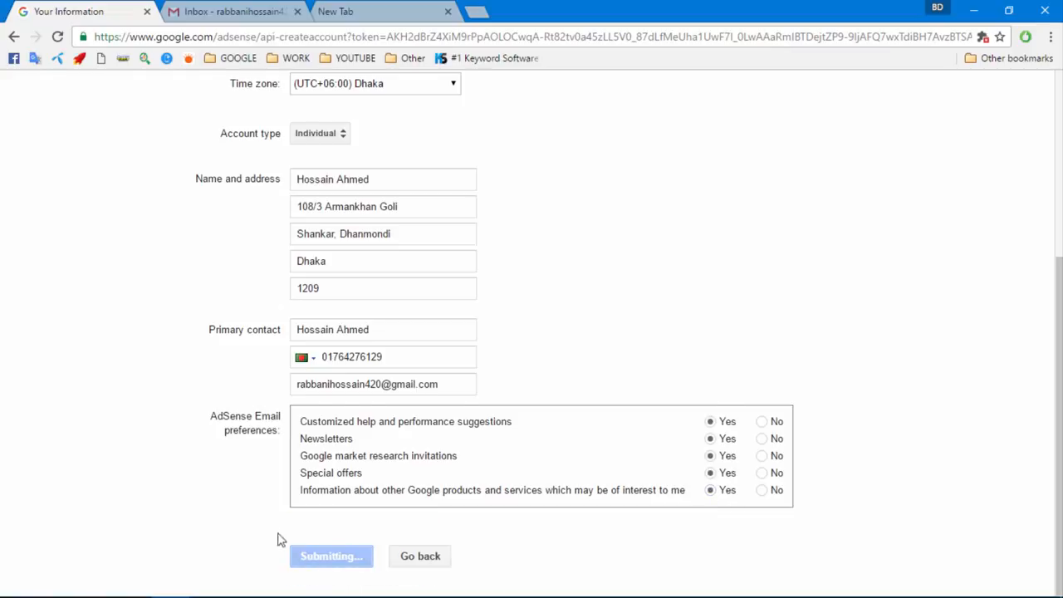
scroll(357, 402, down, 10)
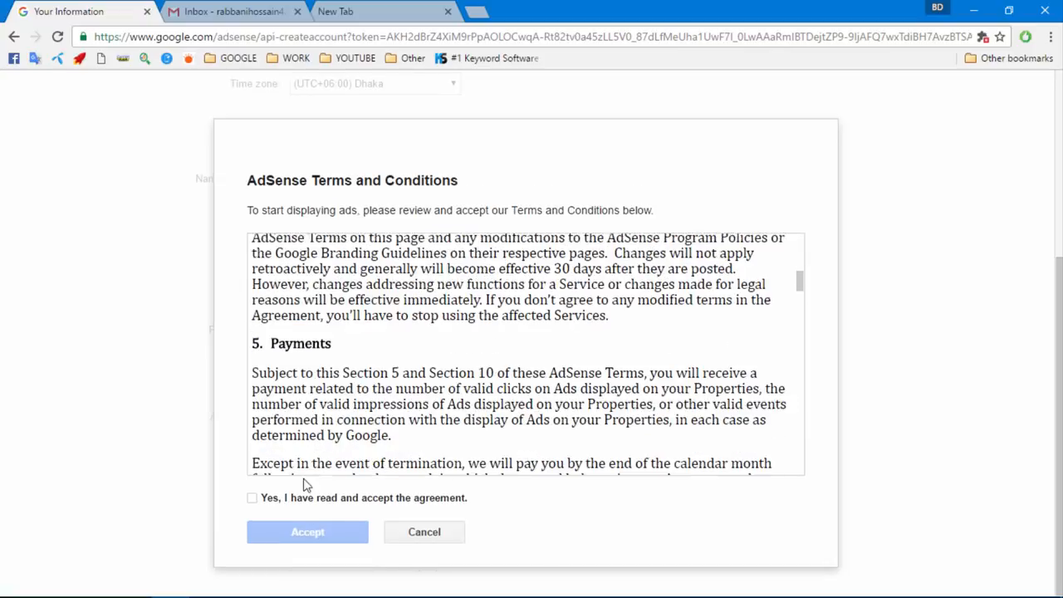
Accept the AdSense agreement and dismiss the application-submitted notice on the Monetization page
click(252, 497)
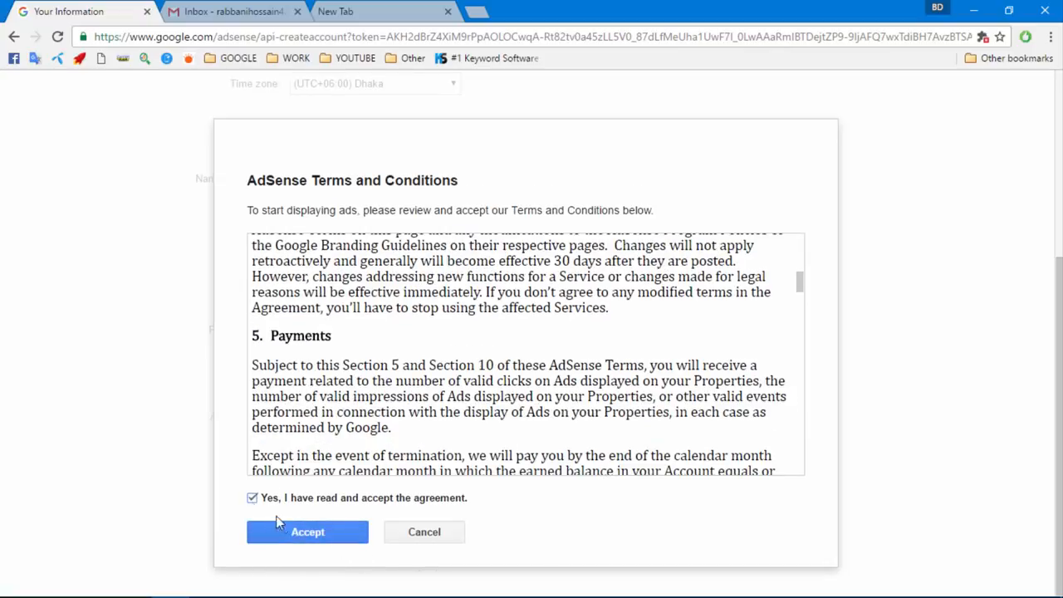
click(299, 538)
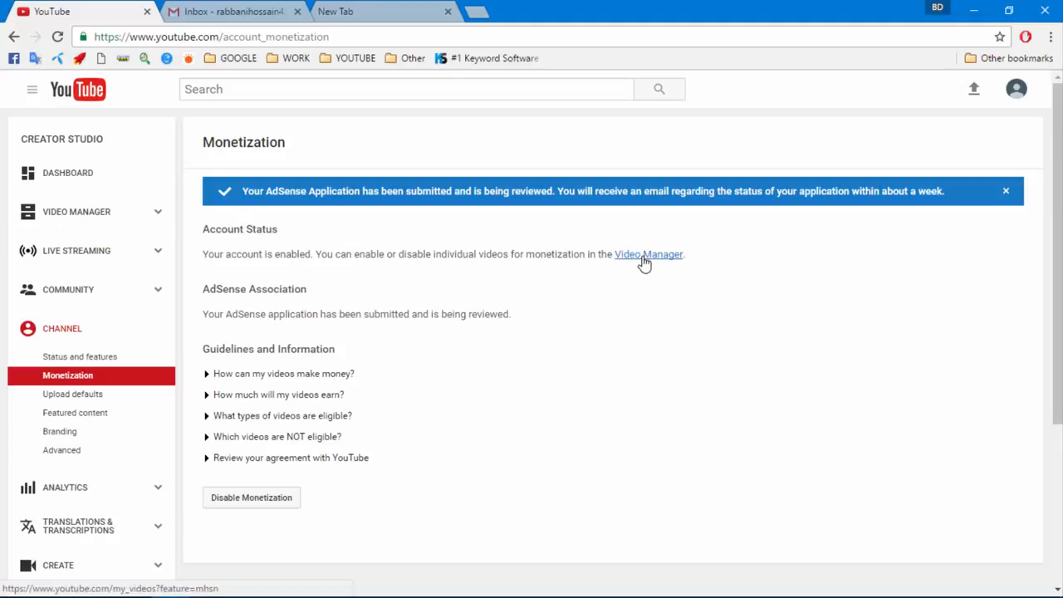
click(1003, 191)
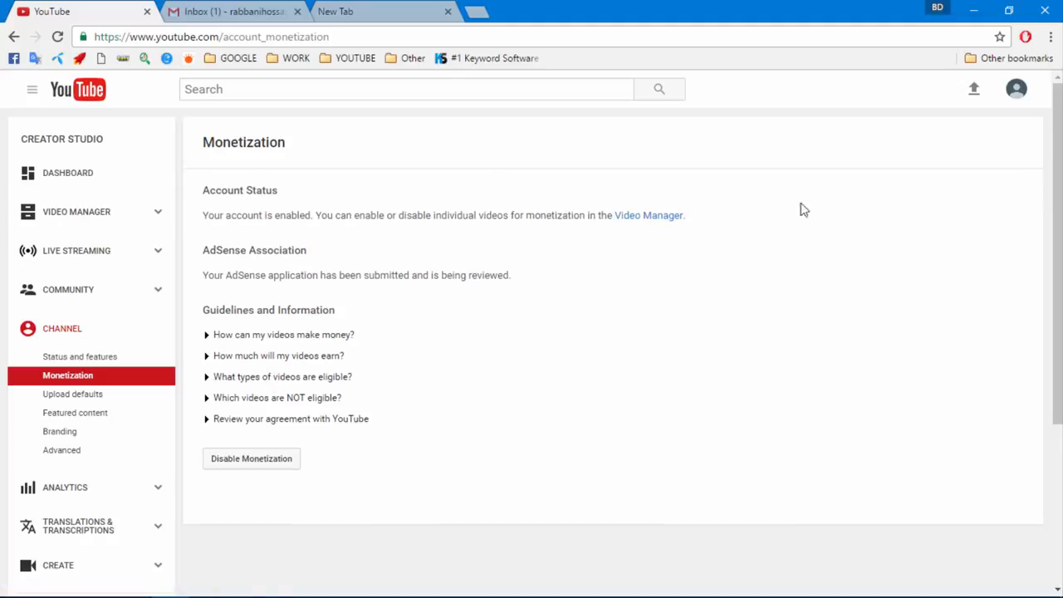
Read the 'Changes to your YouTube payment details' email showing Pending, then return to YouTube
click(220, 10)
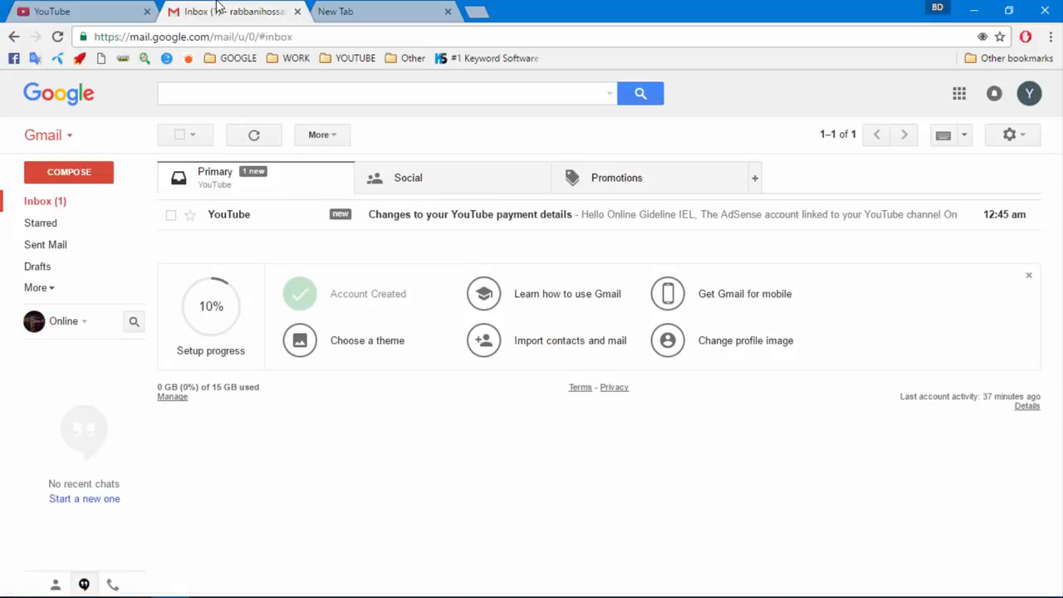
click(394, 222)
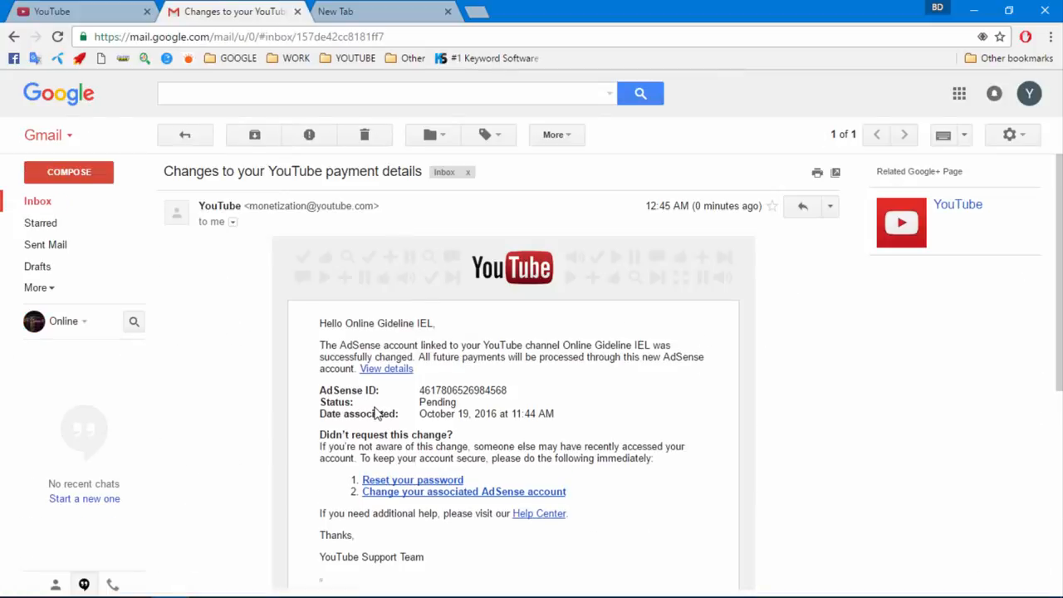
drag(421, 402, 457, 403)
click(467, 409)
click(189, 138)
click(81, 12)
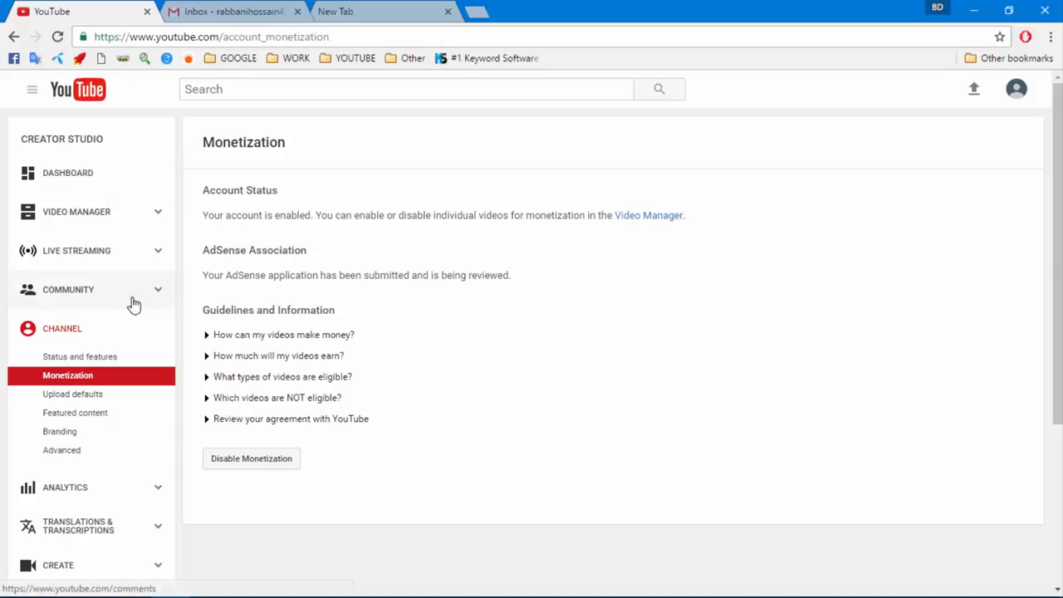
Check Status and Features shows Partner Verified and monetization Eligible, then go to the new tab
click(60, 333)
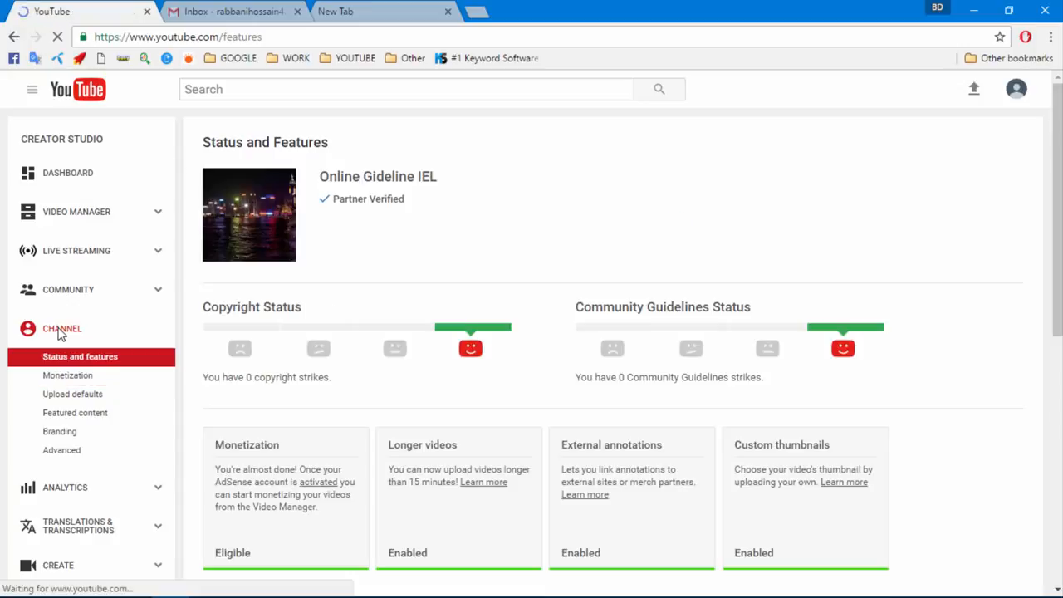
scroll(266, 383, down, 2)
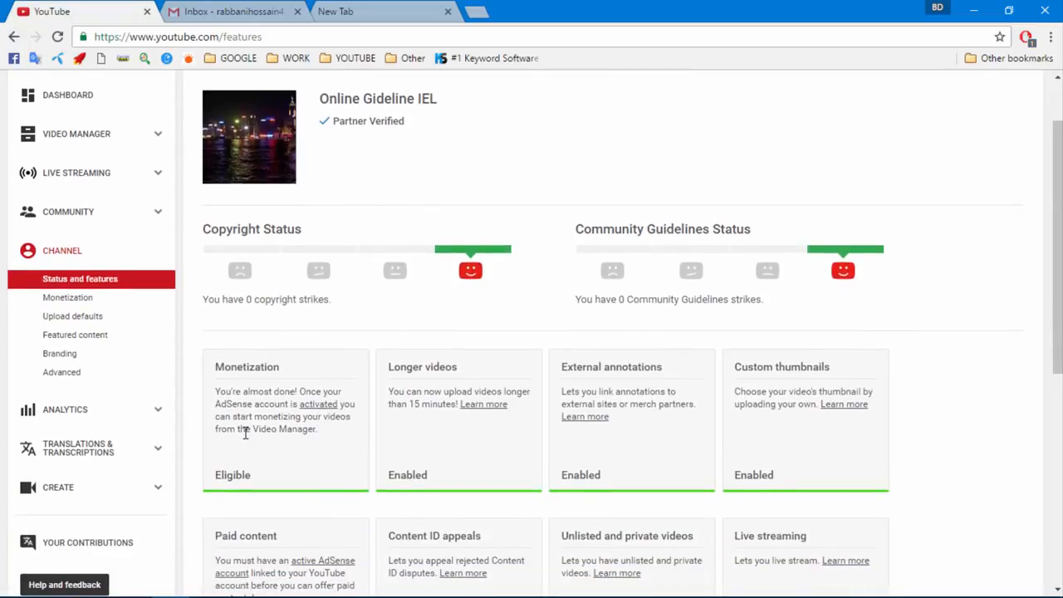
scroll(246, 440, down, 3)
scroll(251, 445, up, 4)
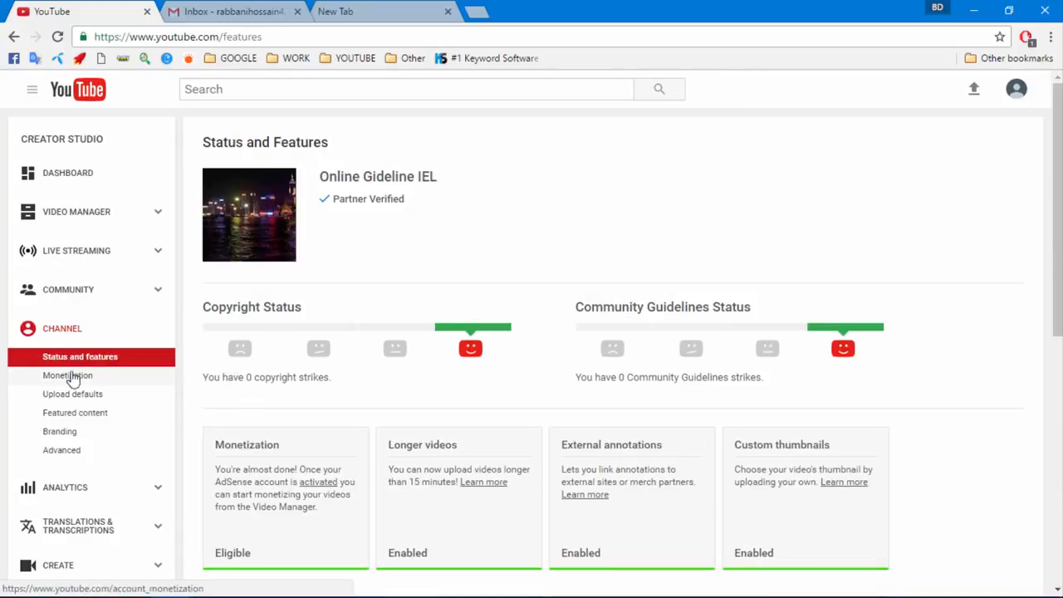
click(218, 12)
click(113, 10)
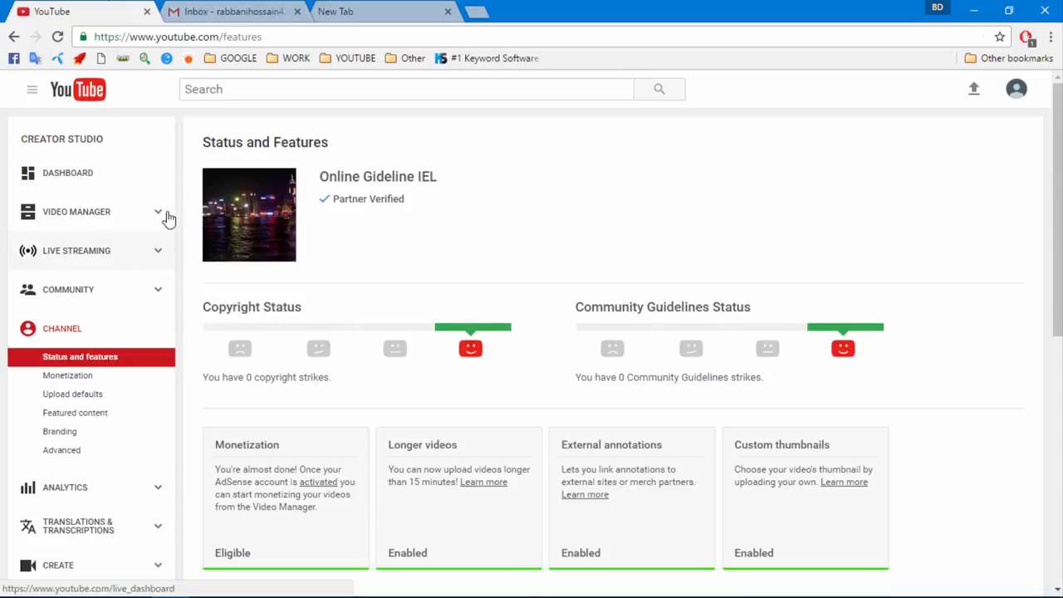
click(218, 7)
click(70, 6)
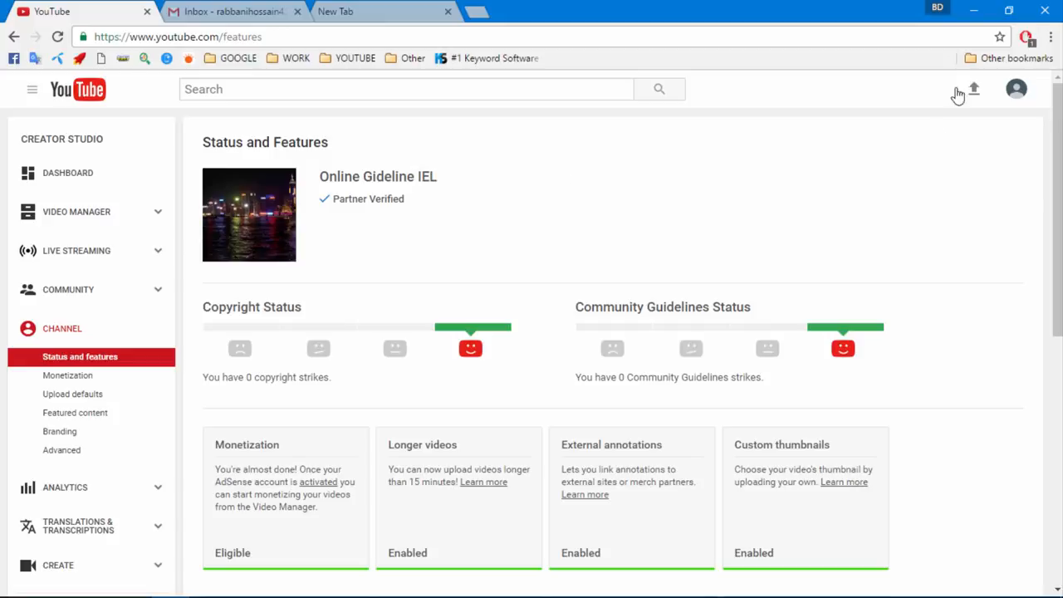
click(71, 98)
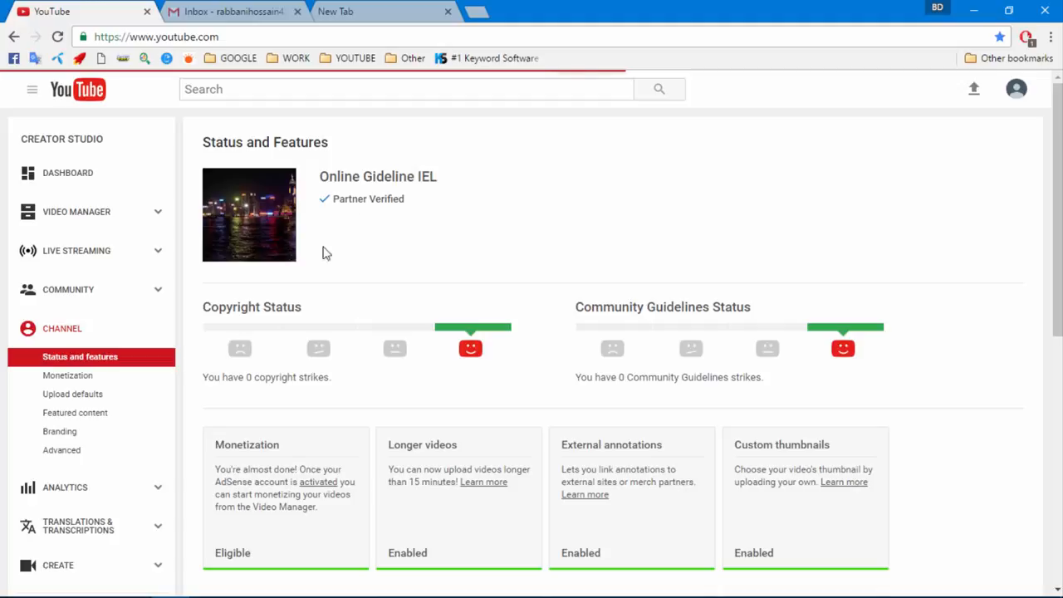
click(346, 12)
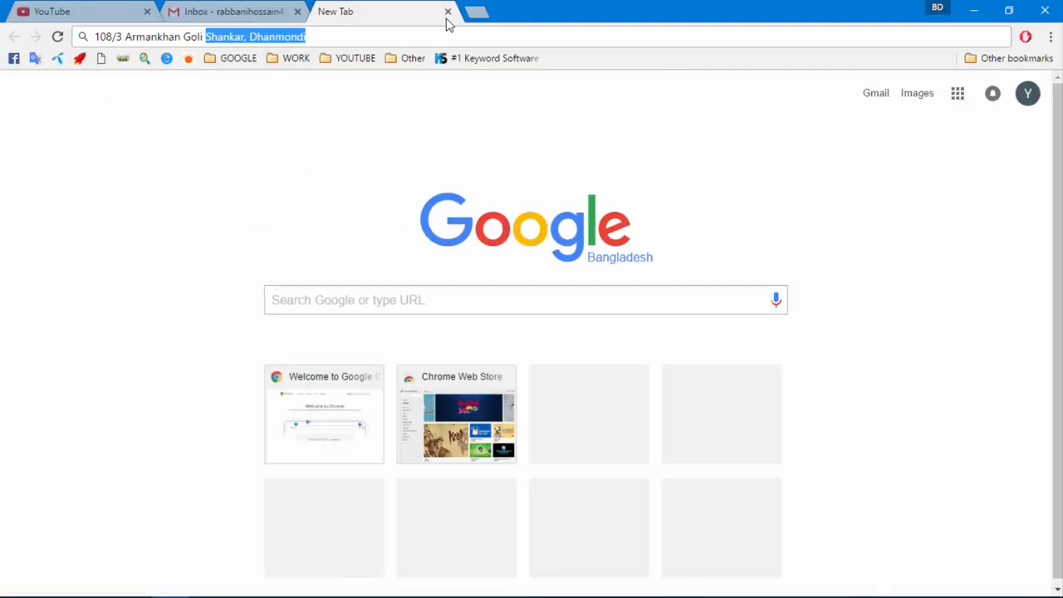
Search Google for 'law best universities' in a fresh tab and show the image results
click(447, 12)
key(ctrl+t)
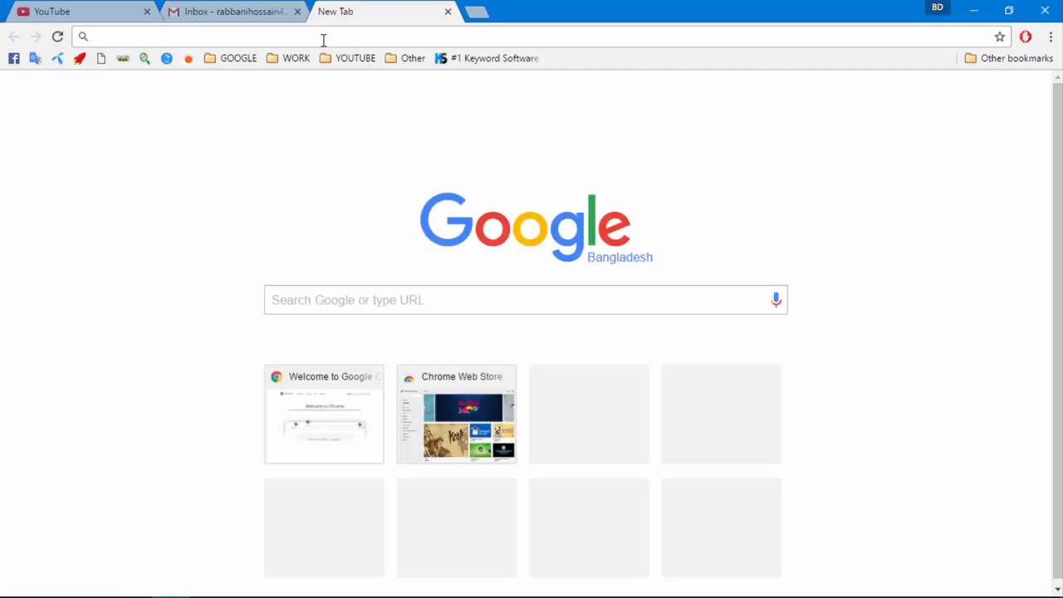
text(law)
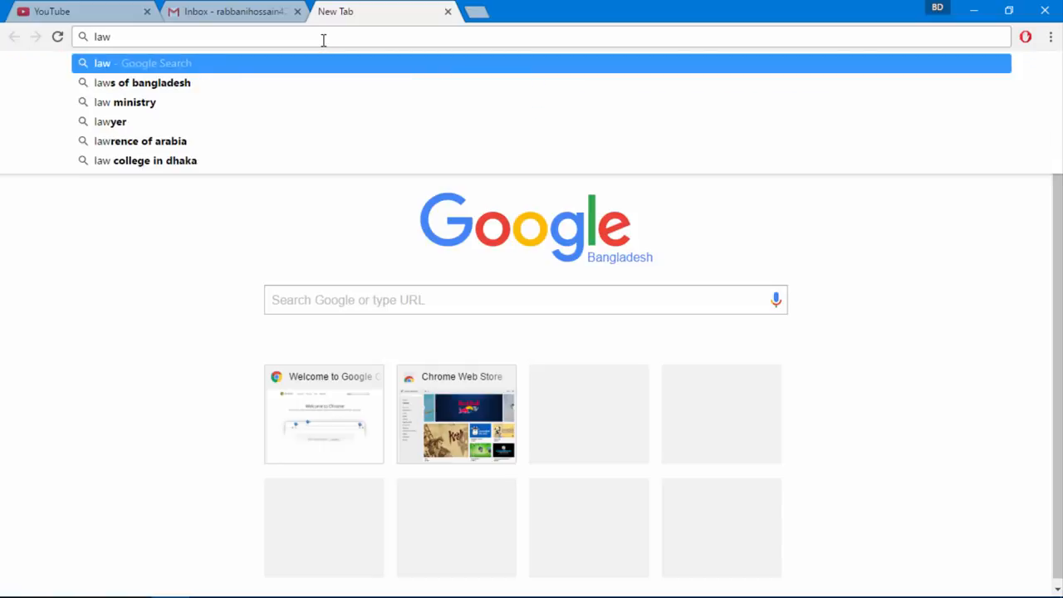
text( best)
key(Return)
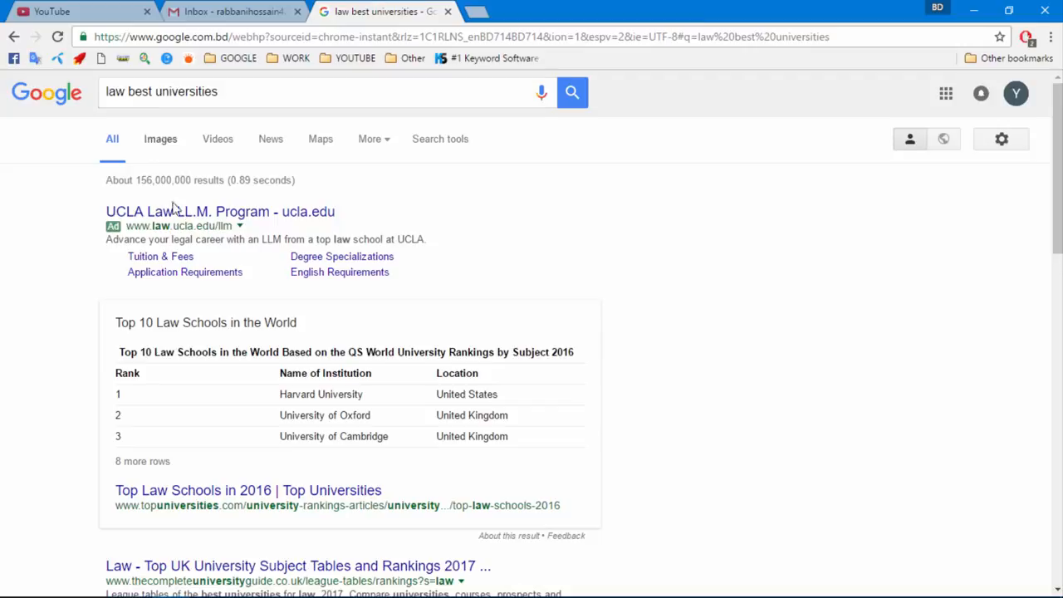
click(168, 145)
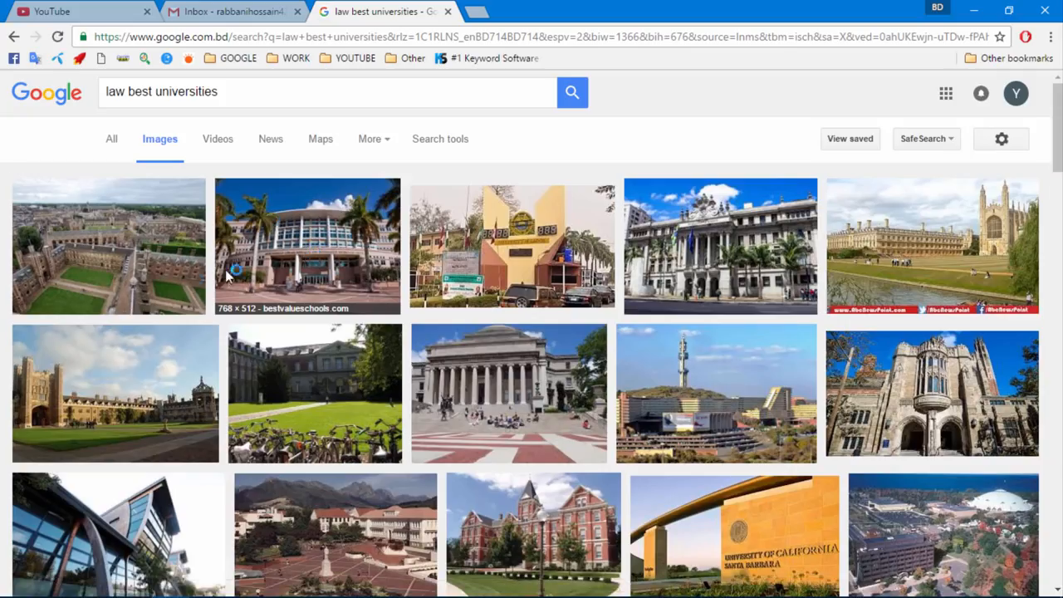
Save three university images to the Desktop as download.jpg, download (1).jpg and download (2).jpg
right_click(121, 240)
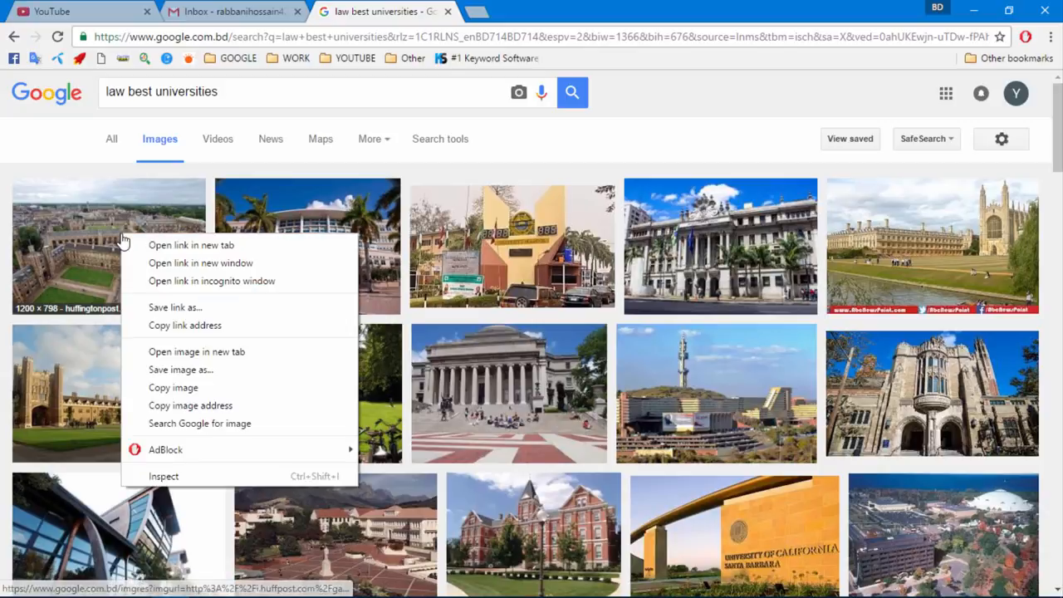
click(179, 370)
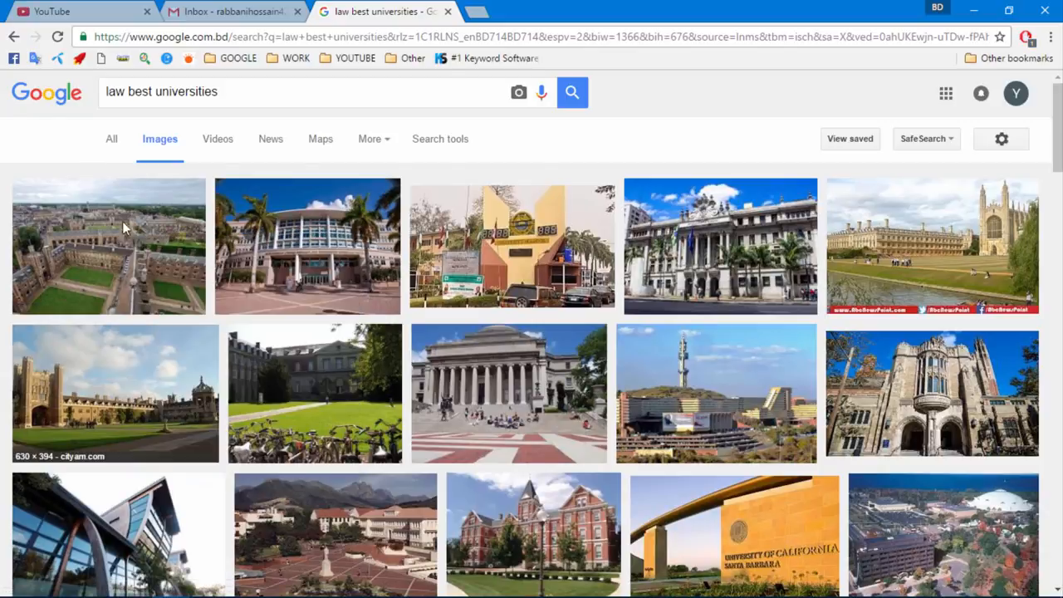
click(71, 129)
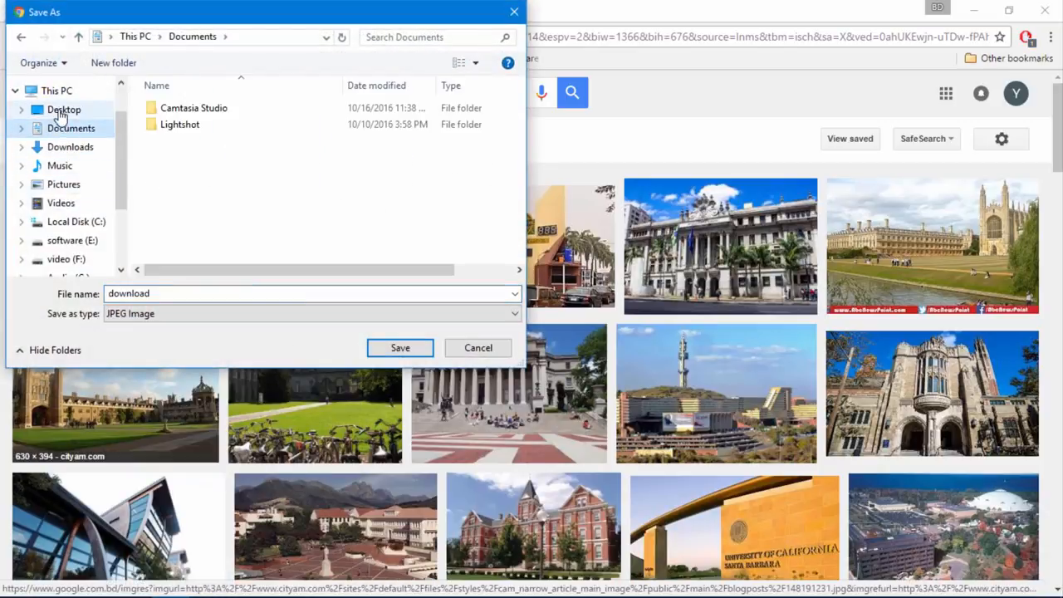
click(65, 110)
click(399, 348)
right_click(288, 215)
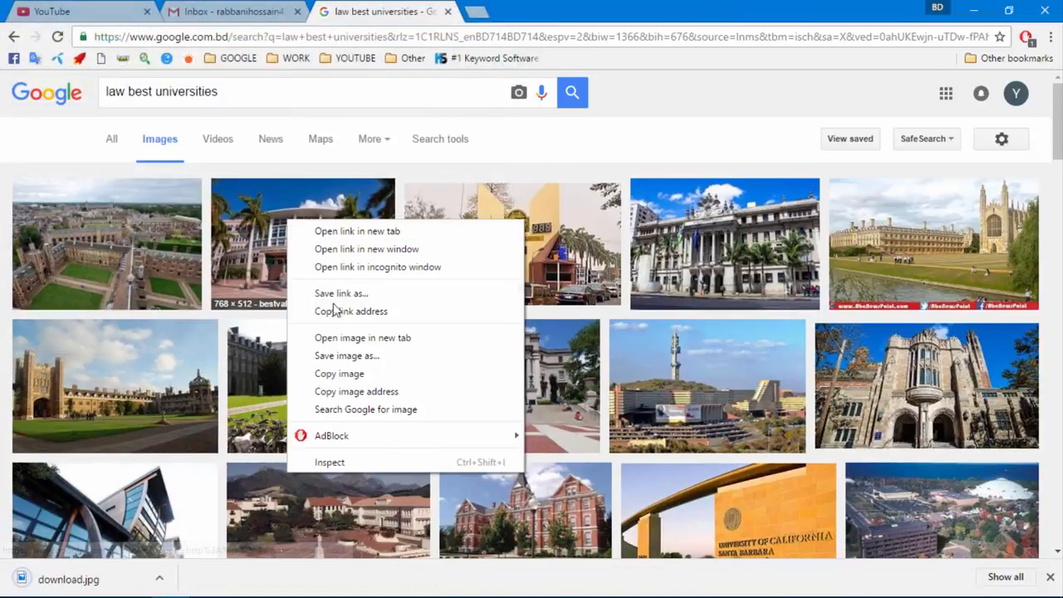
click(339, 353)
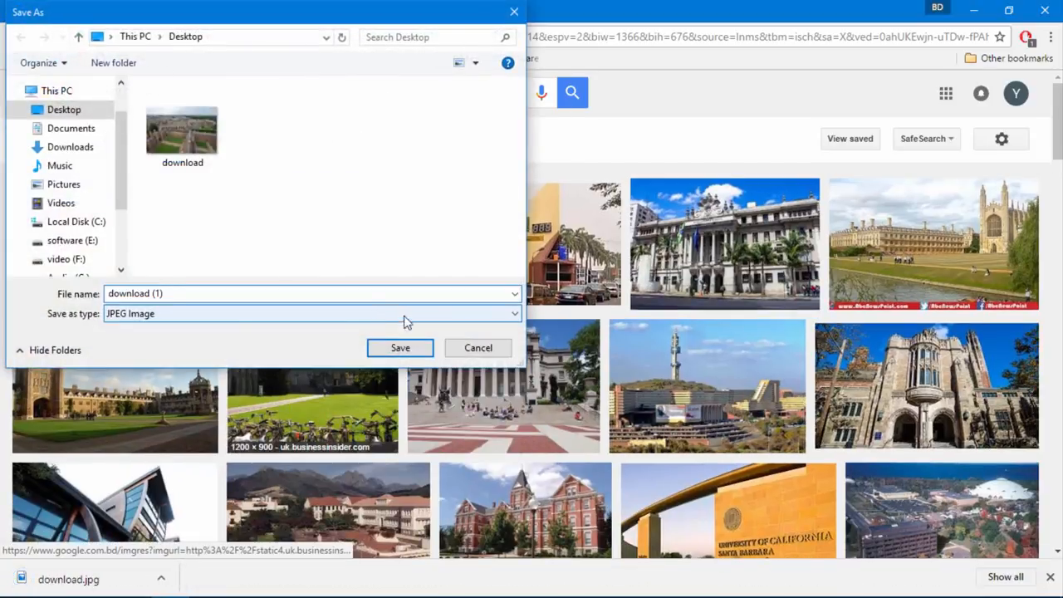
click(397, 344)
right_click(437, 219)
click(482, 353)
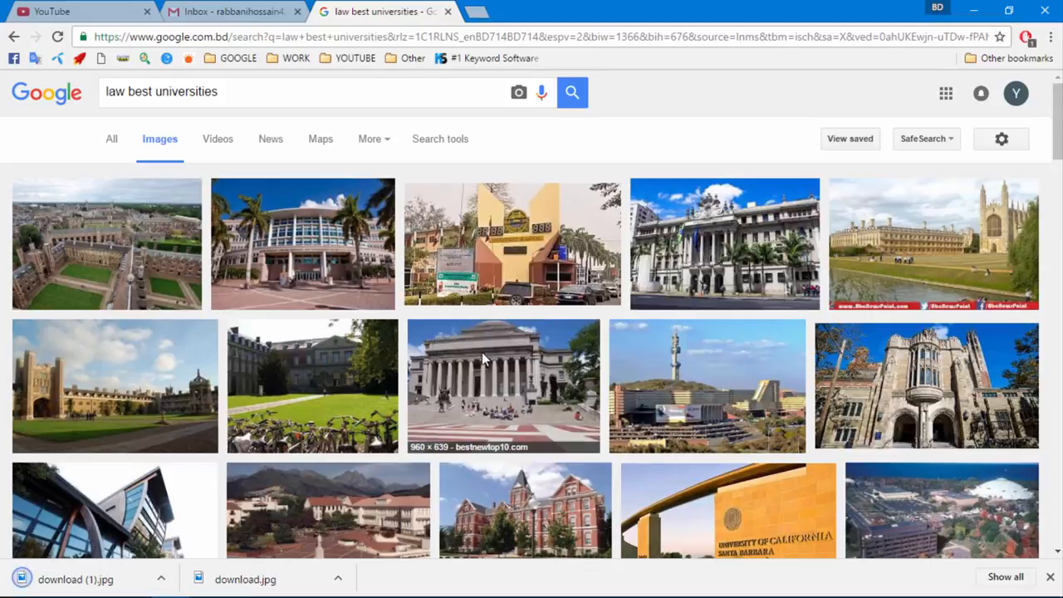
key(Return)
Back on YouTube's upload page, set the upload privacy to Private
click(123, 11)
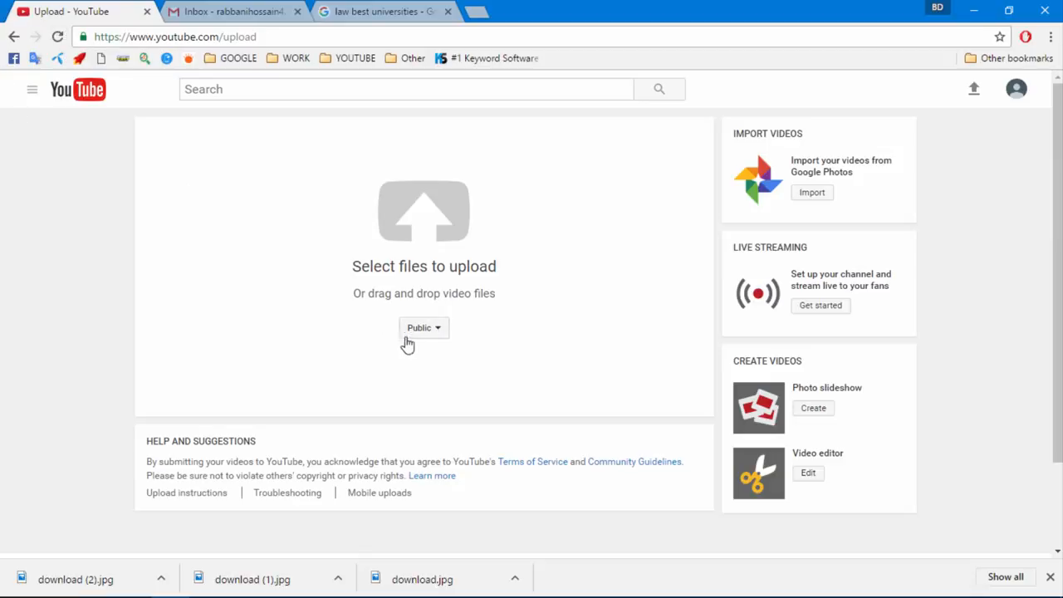
click(414, 332)
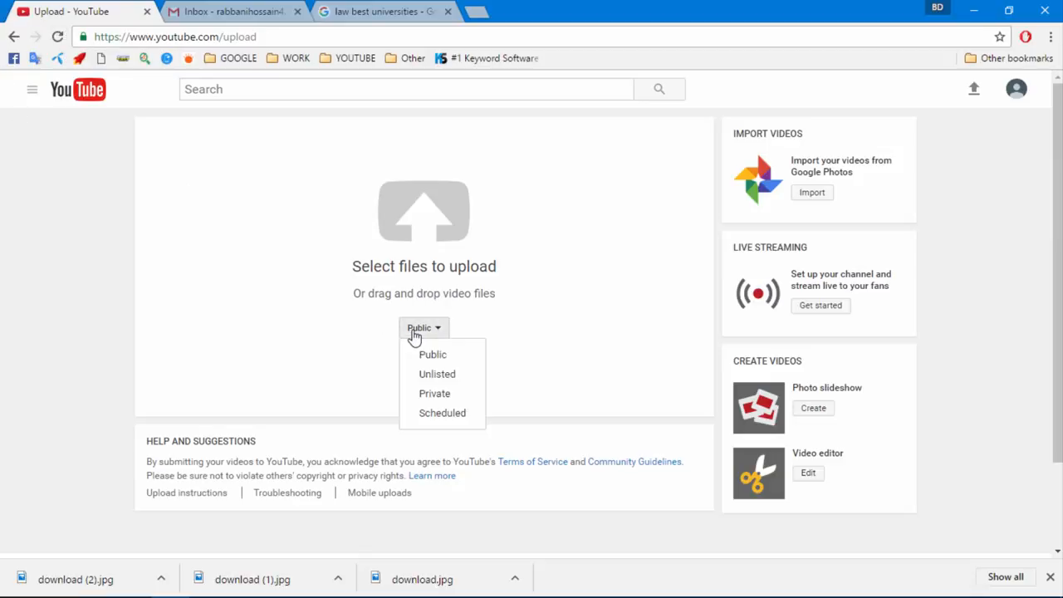
click(455, 394)
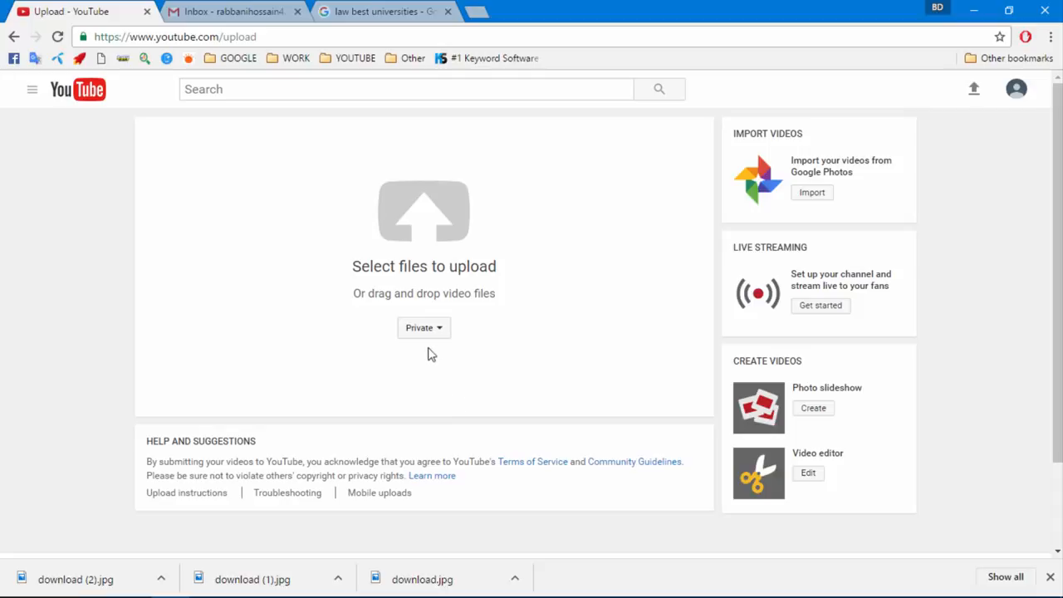
Cancel the video file picker and start creating a Photo slideshow instead
click(427, 231)
click(480, 348)
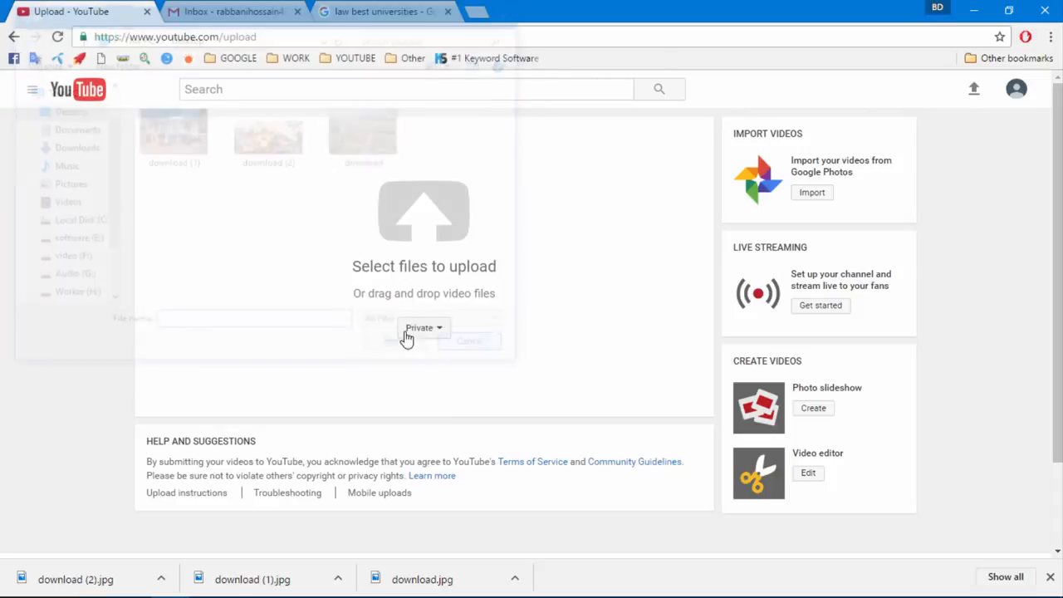
scroll(835, 363, down, 1)
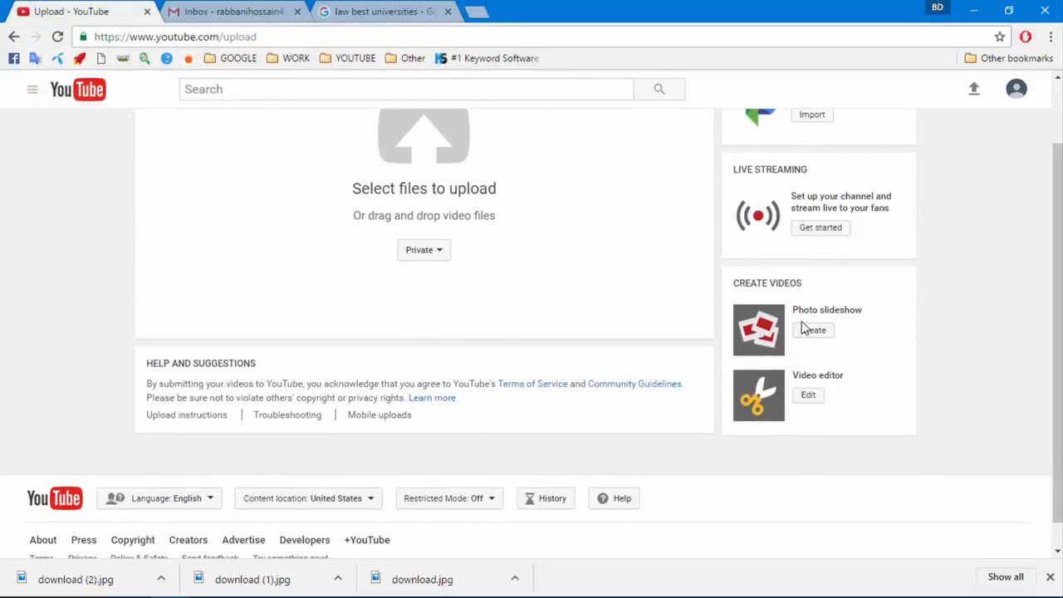
scroll(722, 349, up, 1)
click(814, 409)
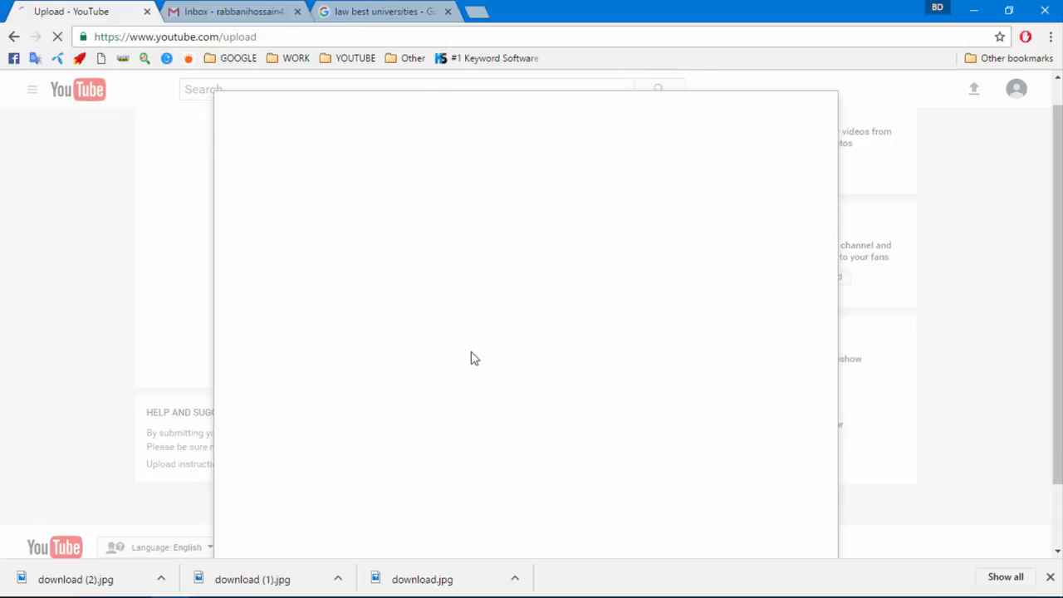
Upload the three downloaded university photos from the computer into the slideshow
click(452, 155)
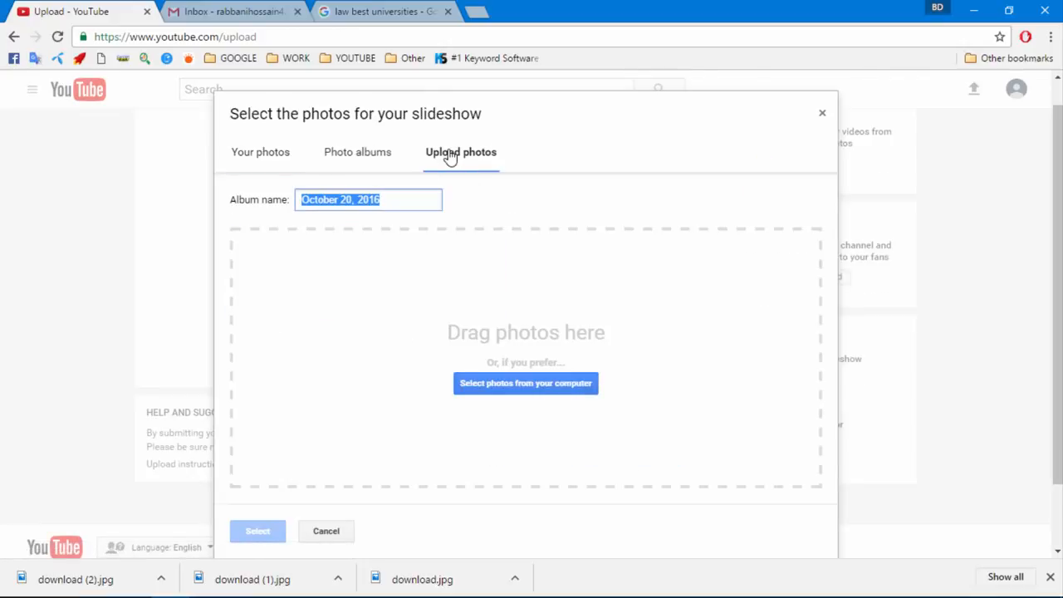
click(510, 389)
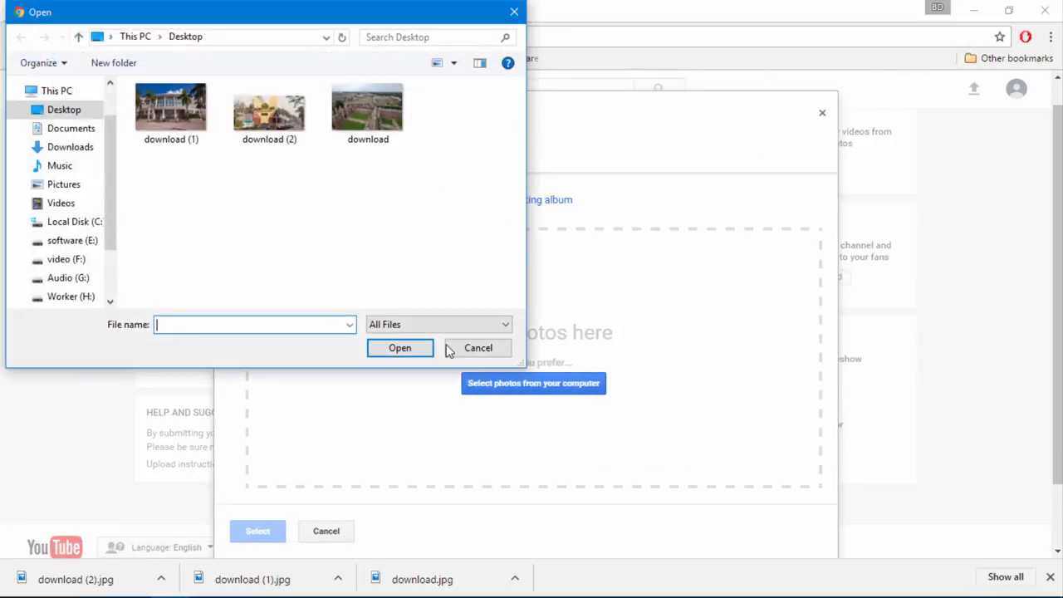
click(175, 125)
shift+click(368, 113)
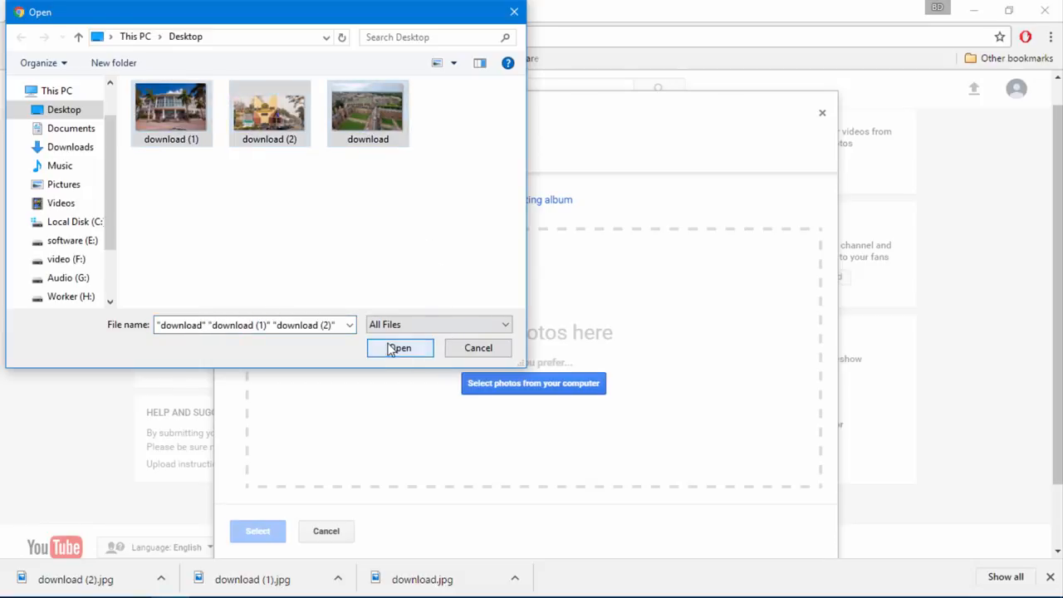
click(397, 350)
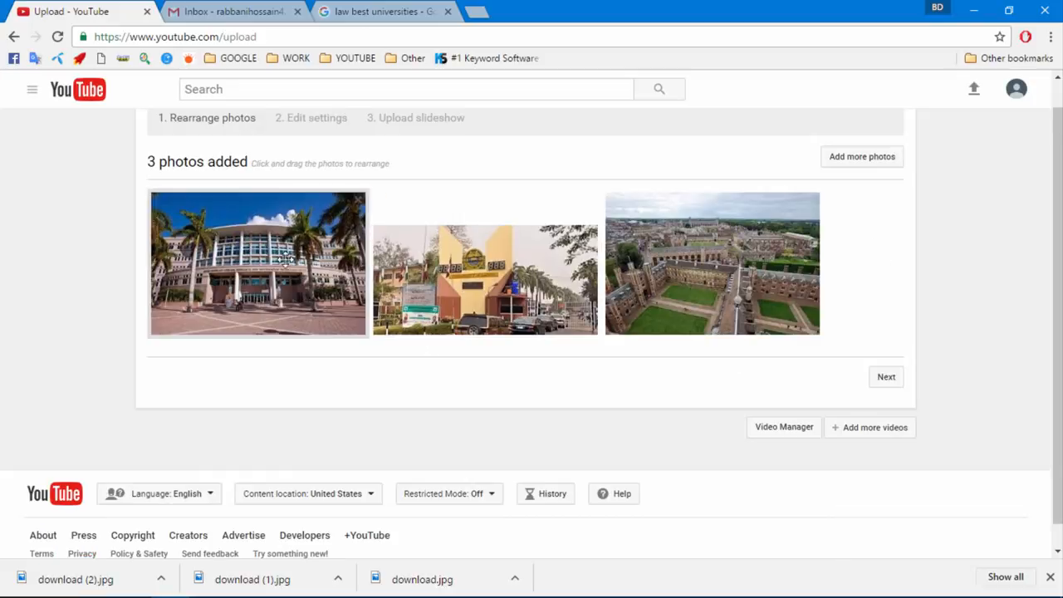
Put the aerial campus photo first and the palm-tree building photo last, then continue
drag(713, 283, 194, 274)
drag(482, 273, 768, 294)
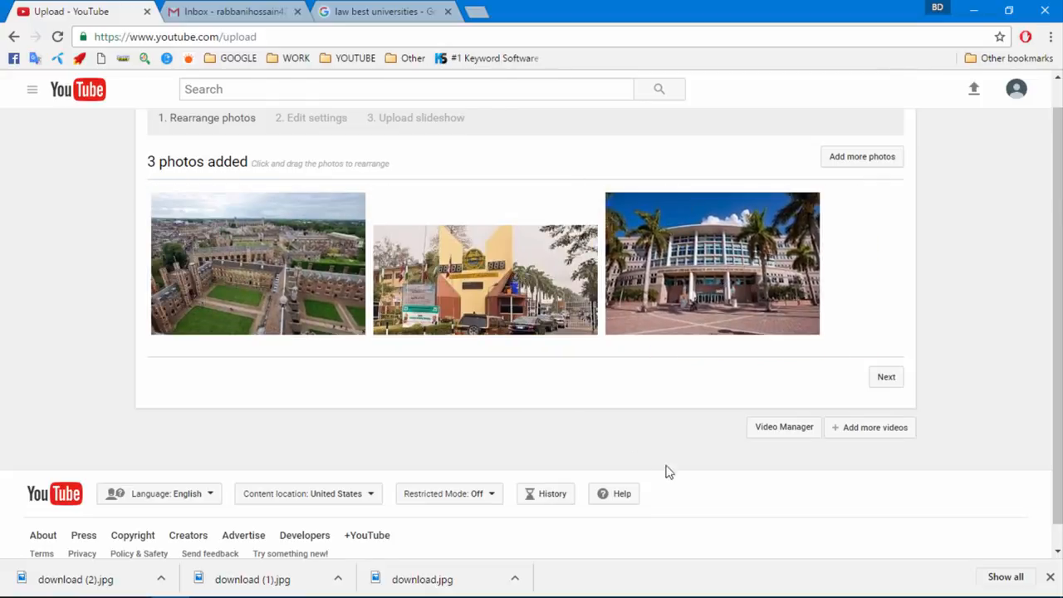
click(887, 378)
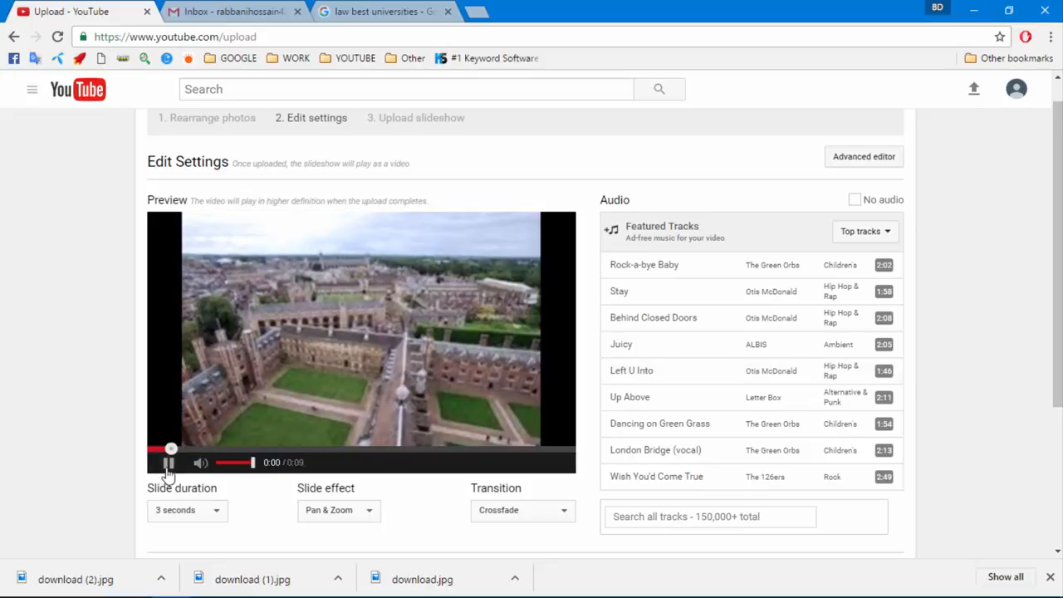
Set slide duration to 6 seconds, slide effect Pan & Zoom, and the Star transition
click(167, 467)
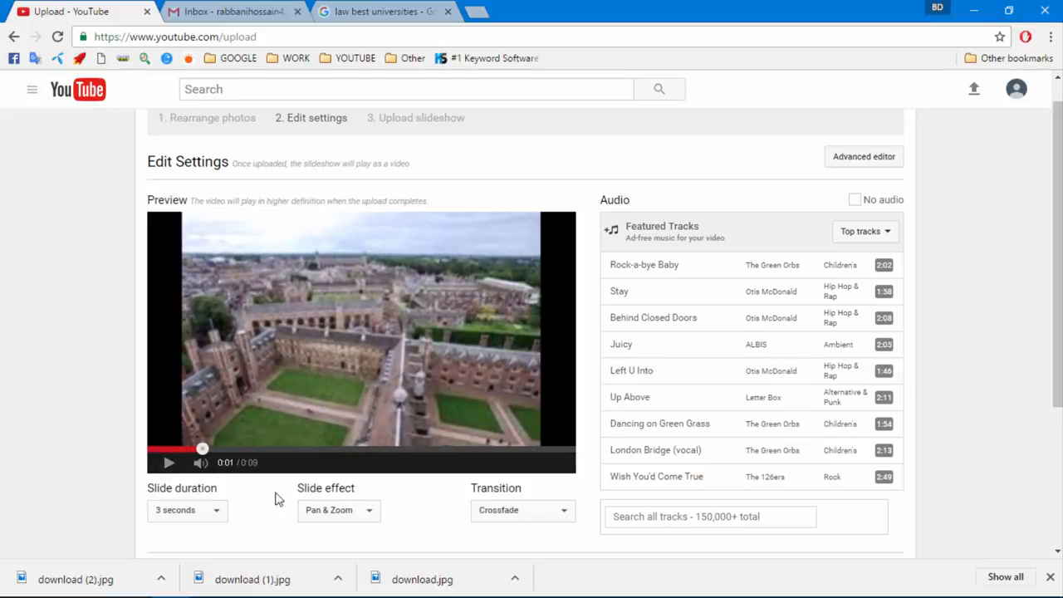
scroll(270, 469, down, 1)
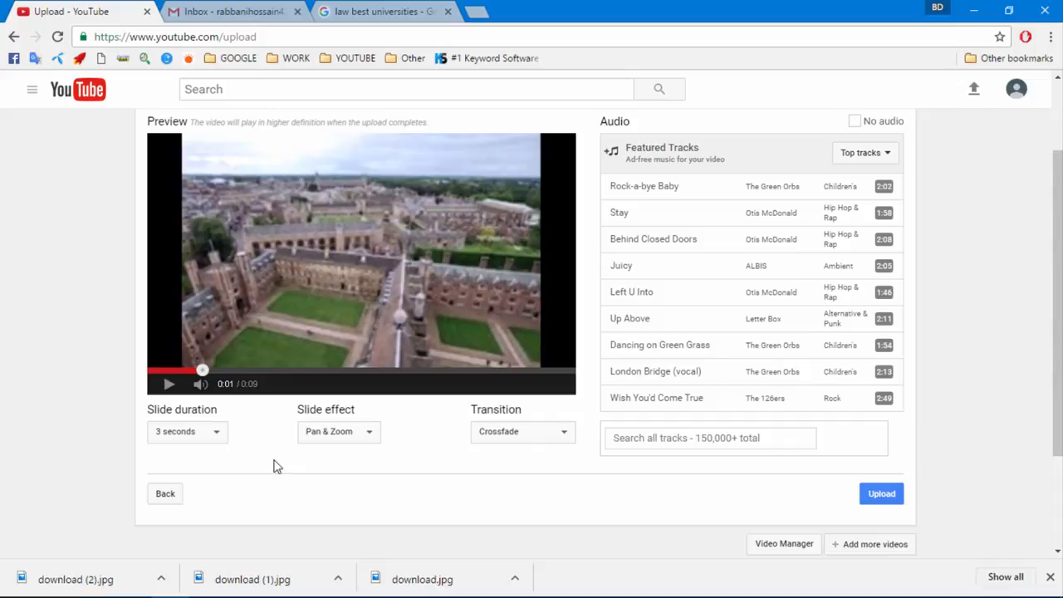
click(218, 437)
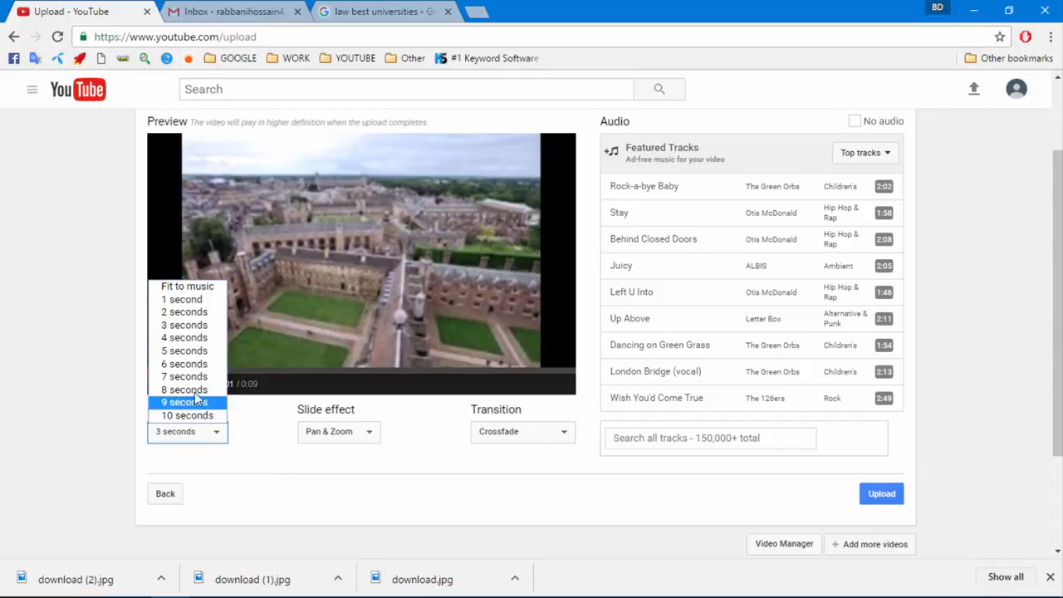
click(190, 365)
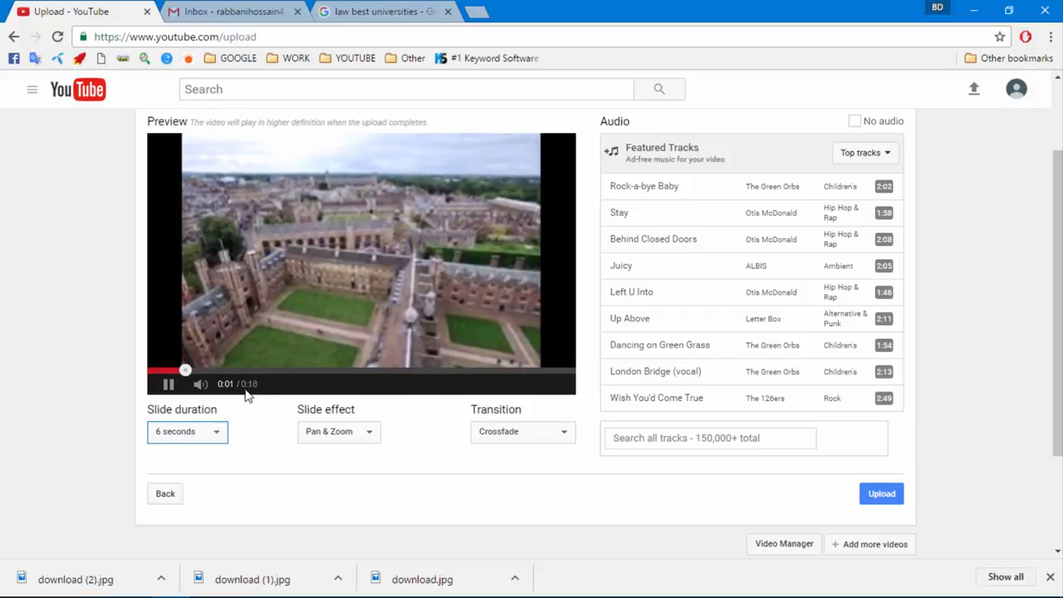
click(169, 387)
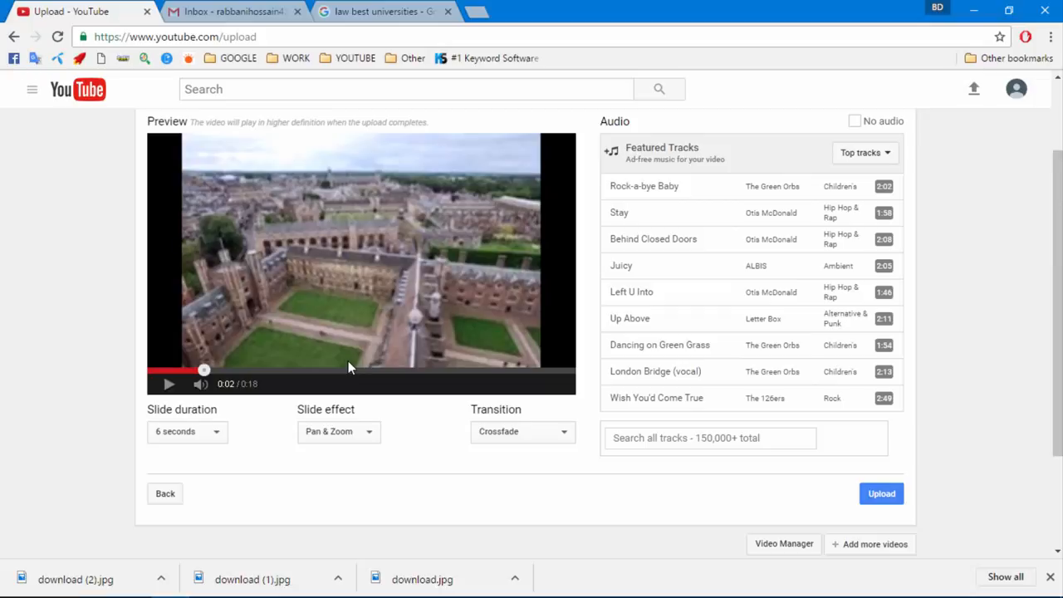
click(350, 436)
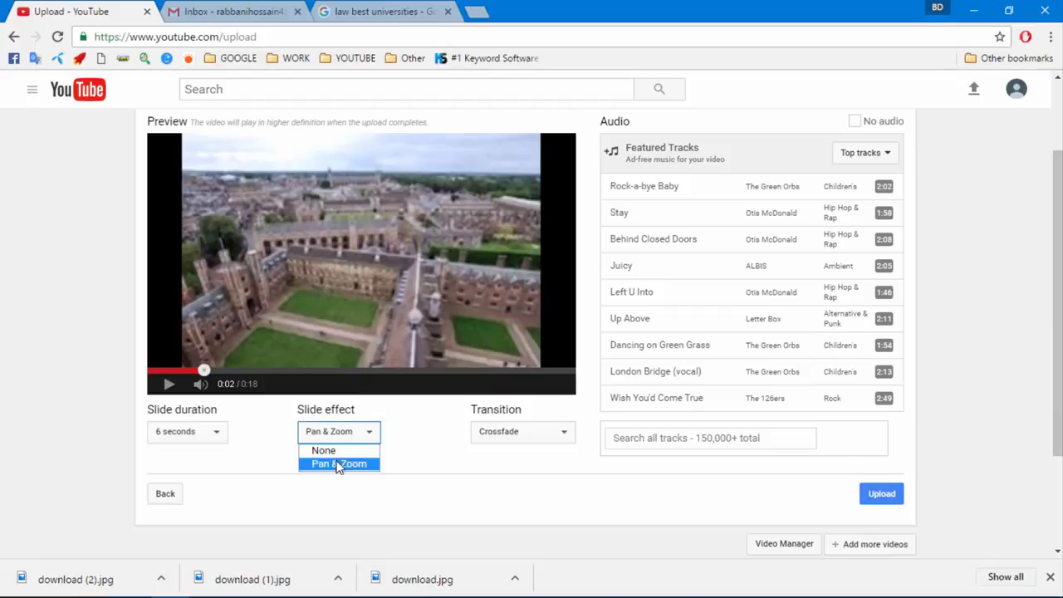
click(337, 464)
click(532, 442)
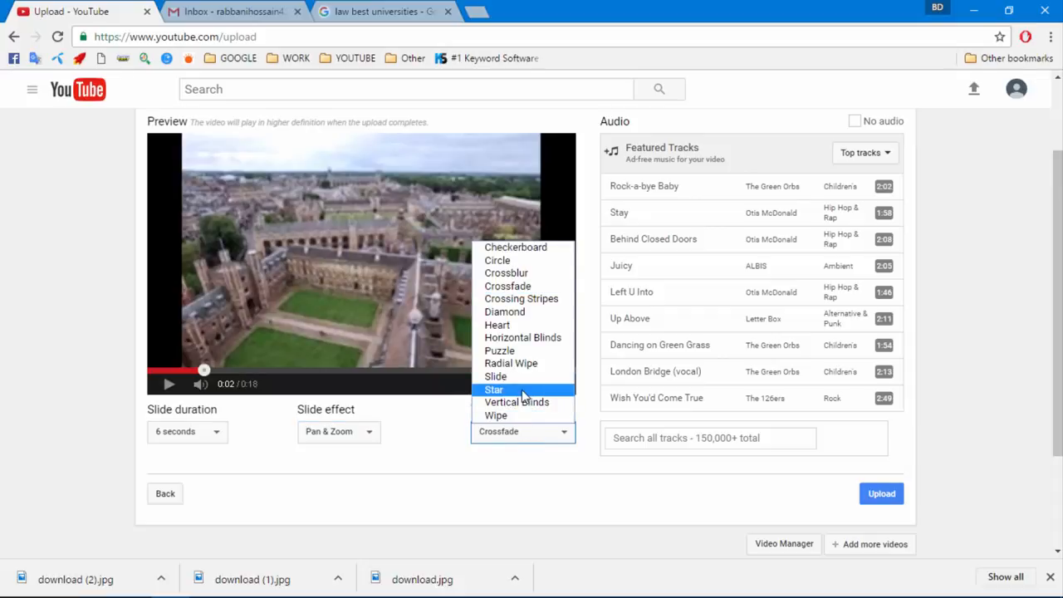
click(523, 391)
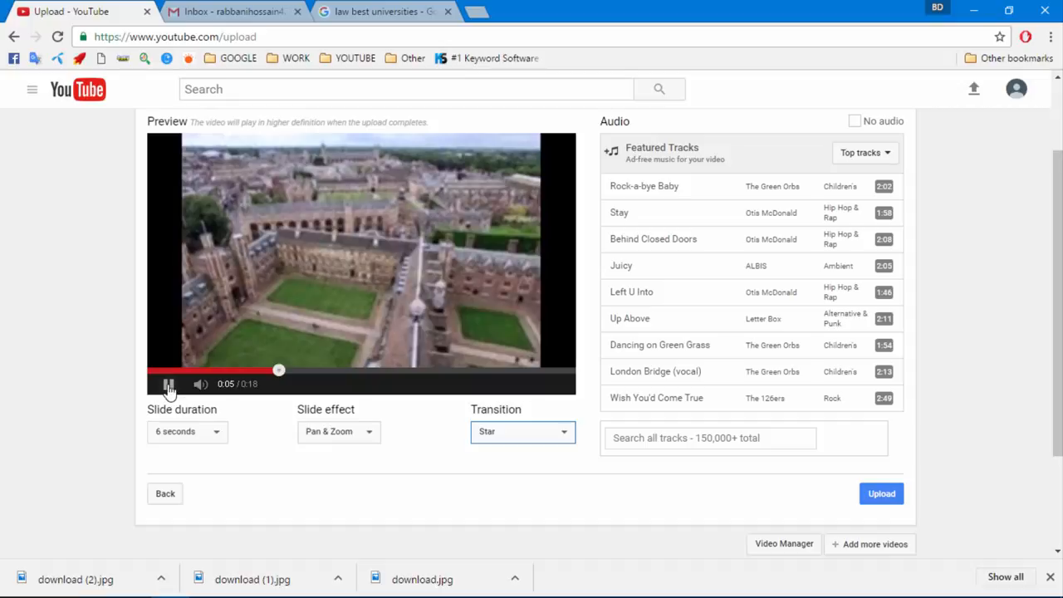
Choose the Juicy track as background music and upload the slideshow
click(168, 384)
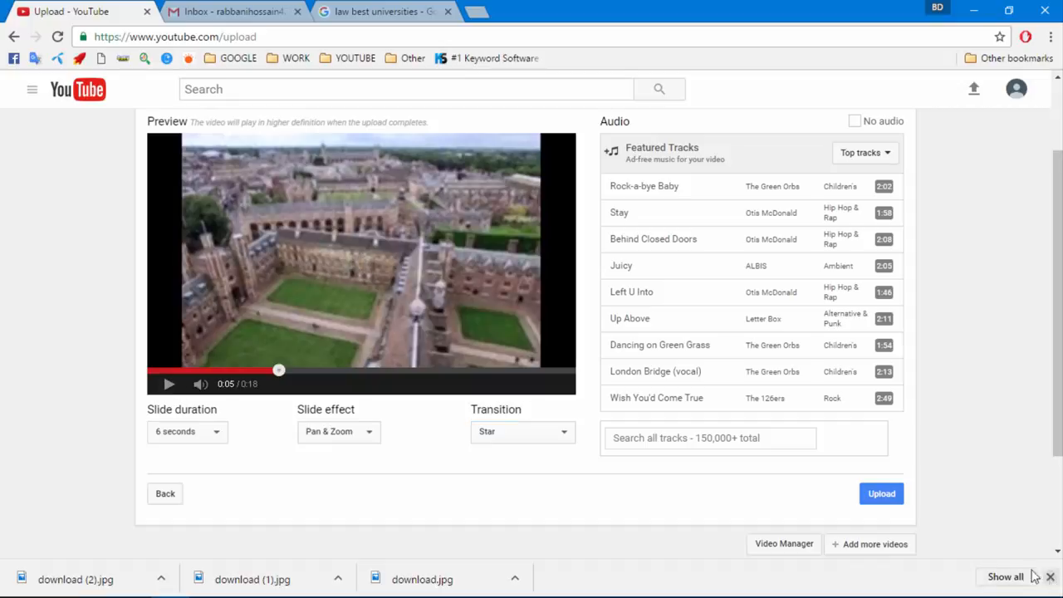
click(1050, 576)
scroll(639, 241, down, 2)
scroll(705, 277, up, 1)
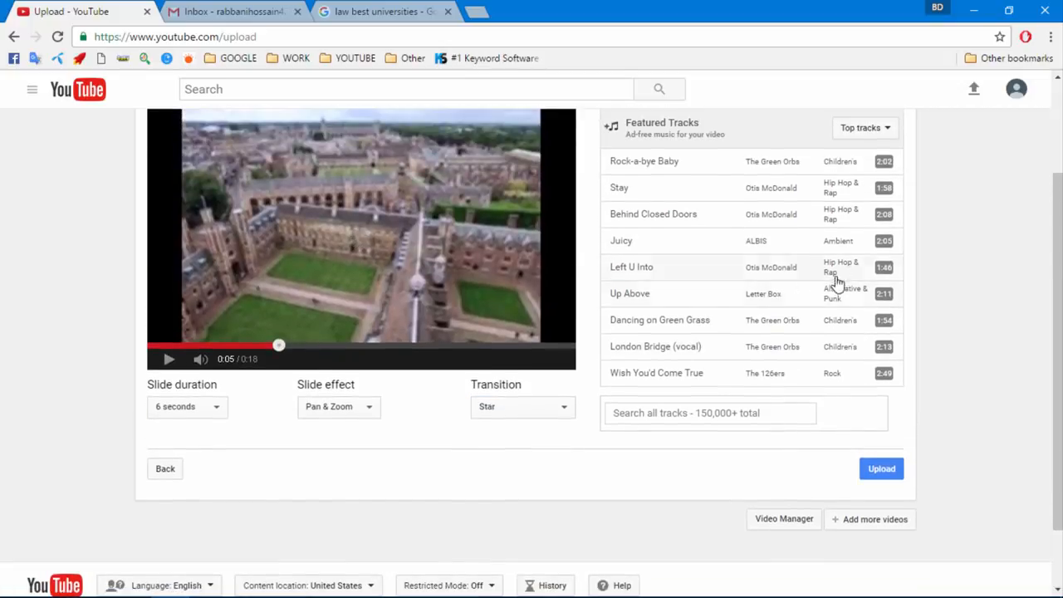
click(841, 243)
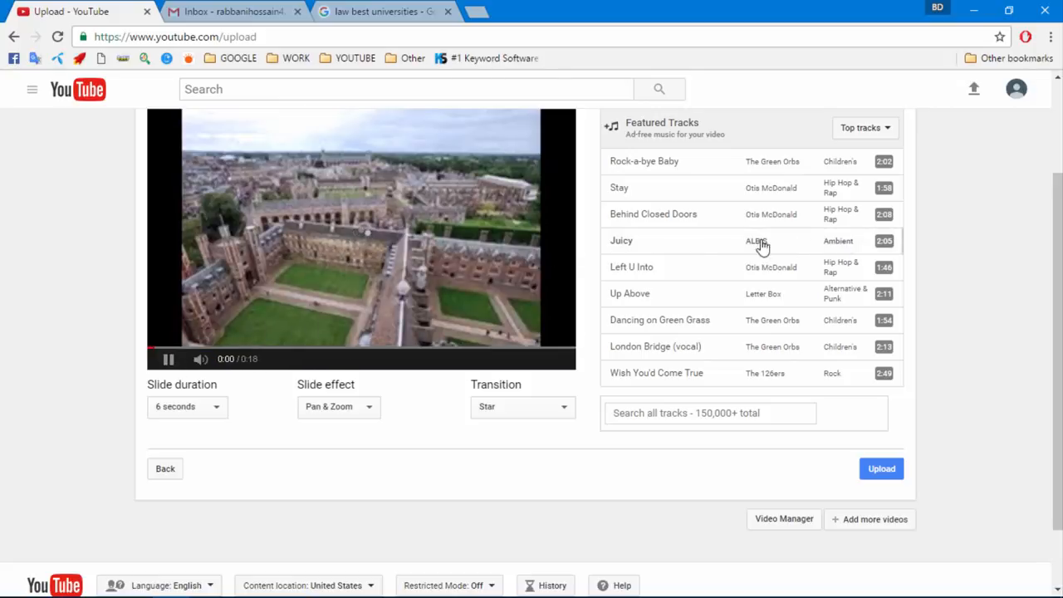
click(168, 360)
scroll(299, 297, up, 3)
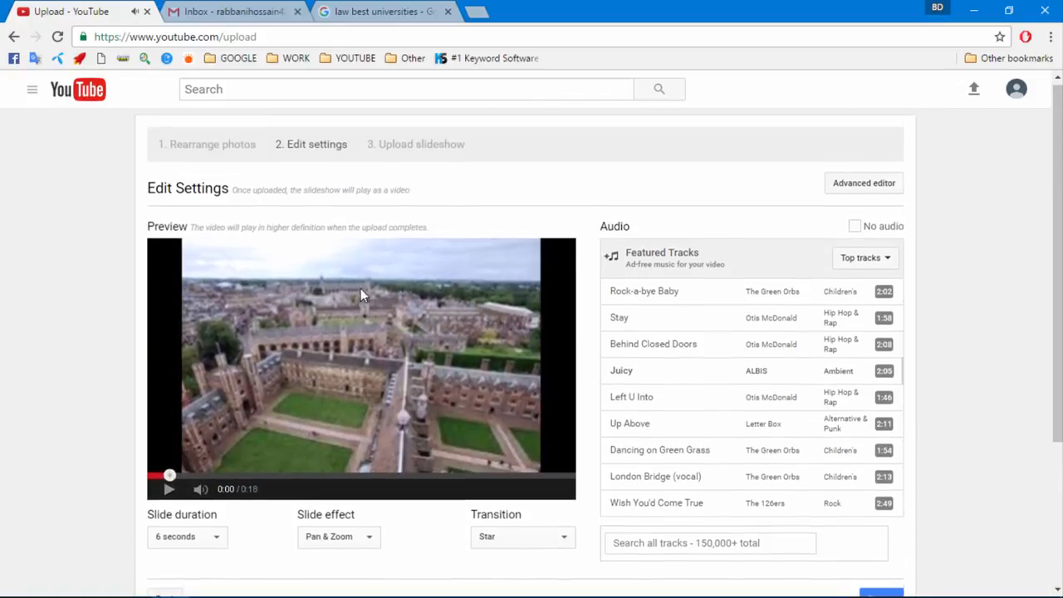
scroll(296, 320, down, 2)
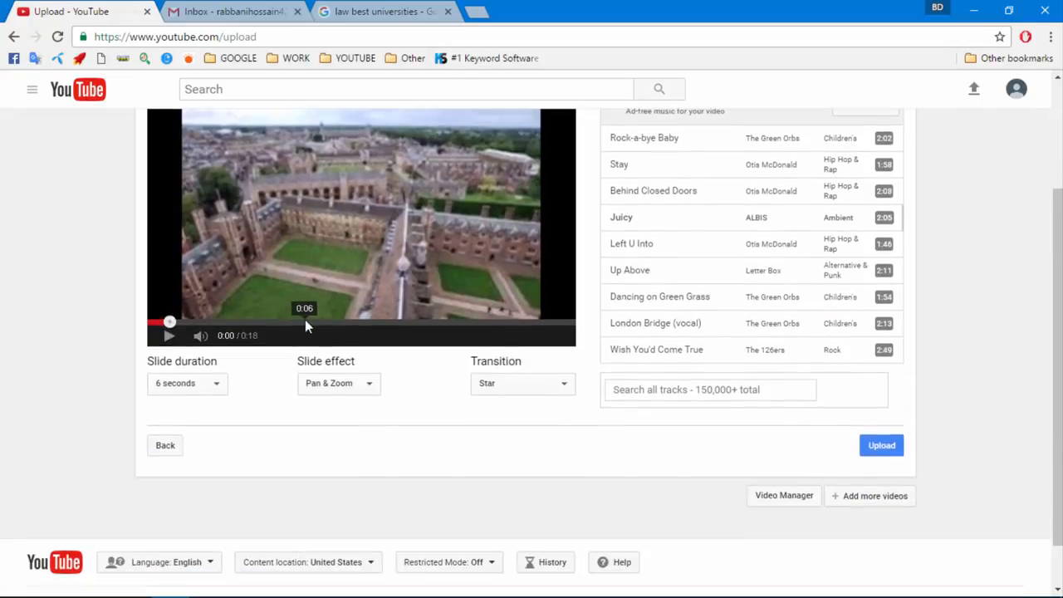
click(881, 446)
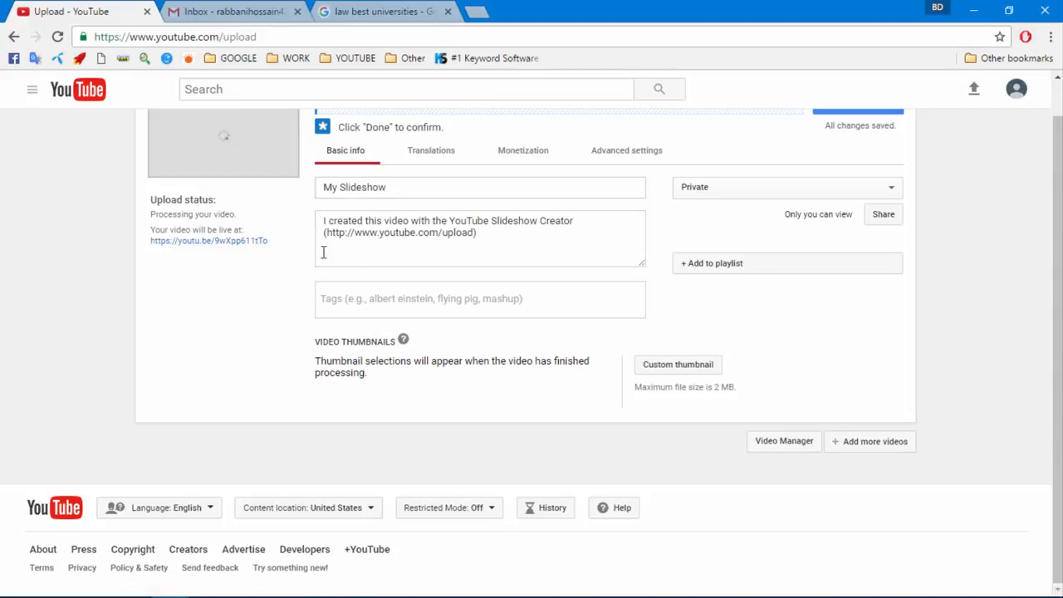
Clear the default 'My Slideshow' title and the default description
drag(413, 191, 251, 181)
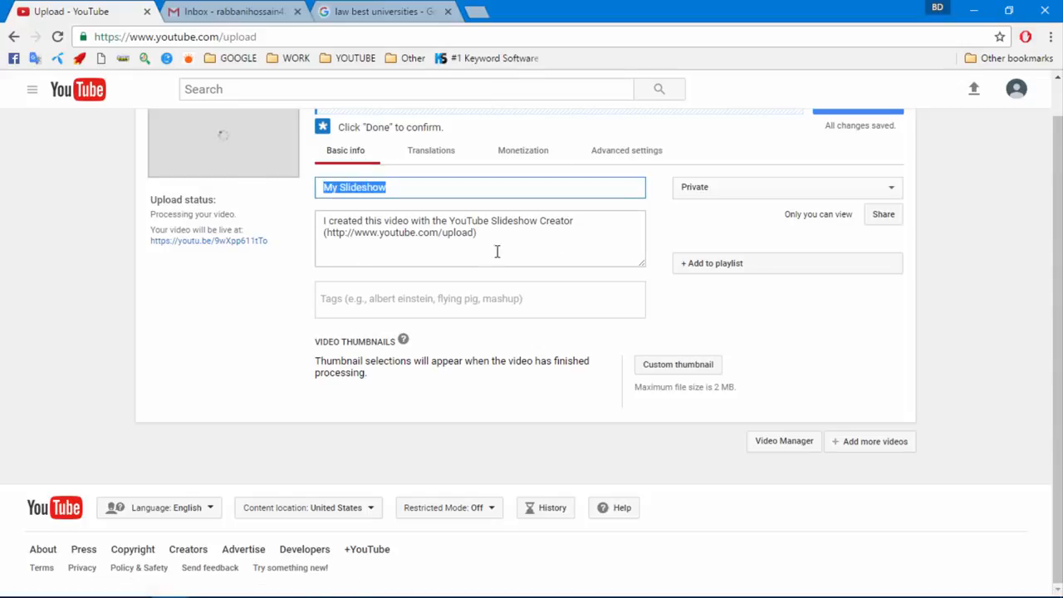
key(BackSpace)
drag(498, 252, 325, 209)
key(BackSpace)
click(365, 192)
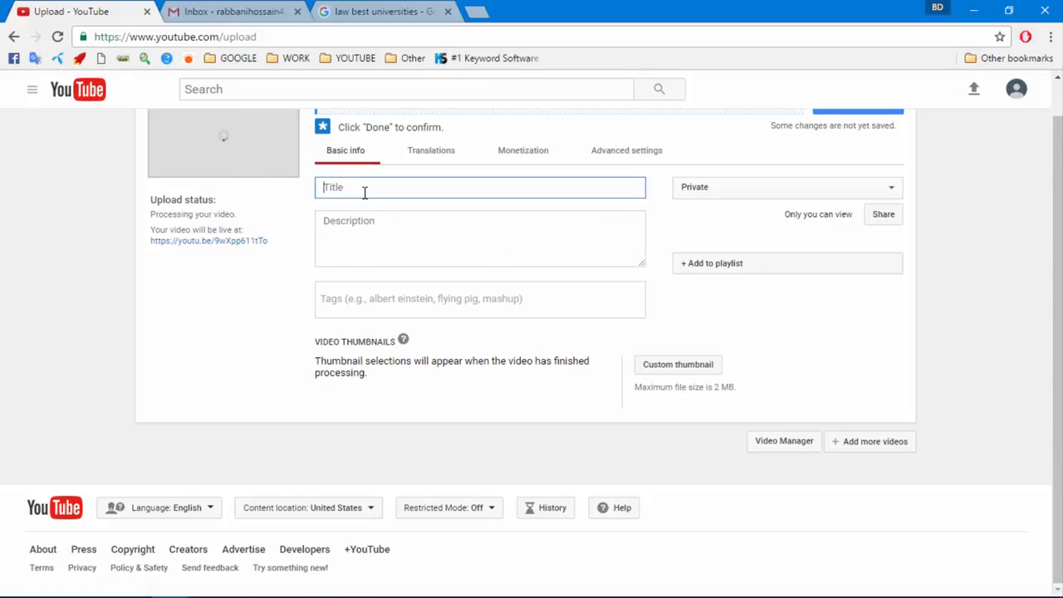
click(357, 221)
click(352, 295)
click(345, 189)
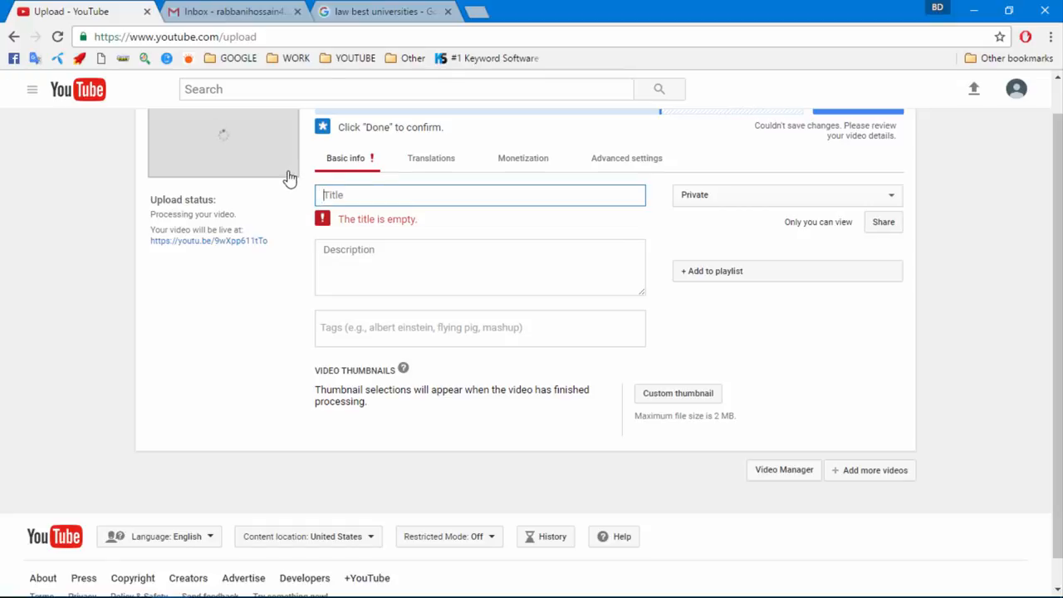
Pick the palm-tree building frame as the video thumbnail
click(226, 11)
click(112, 6)
click(222, 7)
click(107, 8)
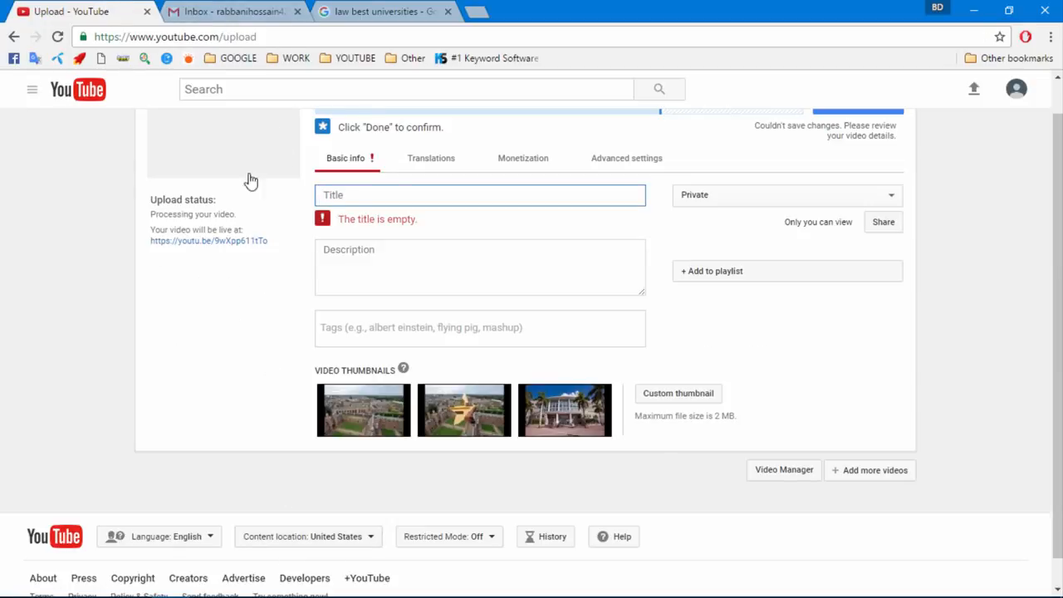
click(568, 415)
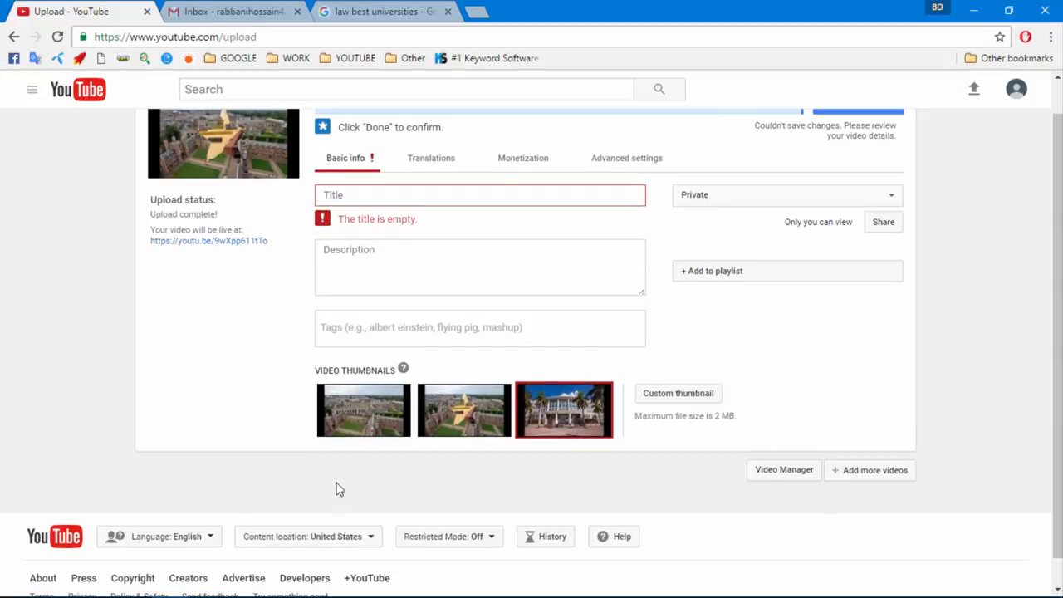
mouse_move(914, 588)
click(399, 584)
click(988, 544)
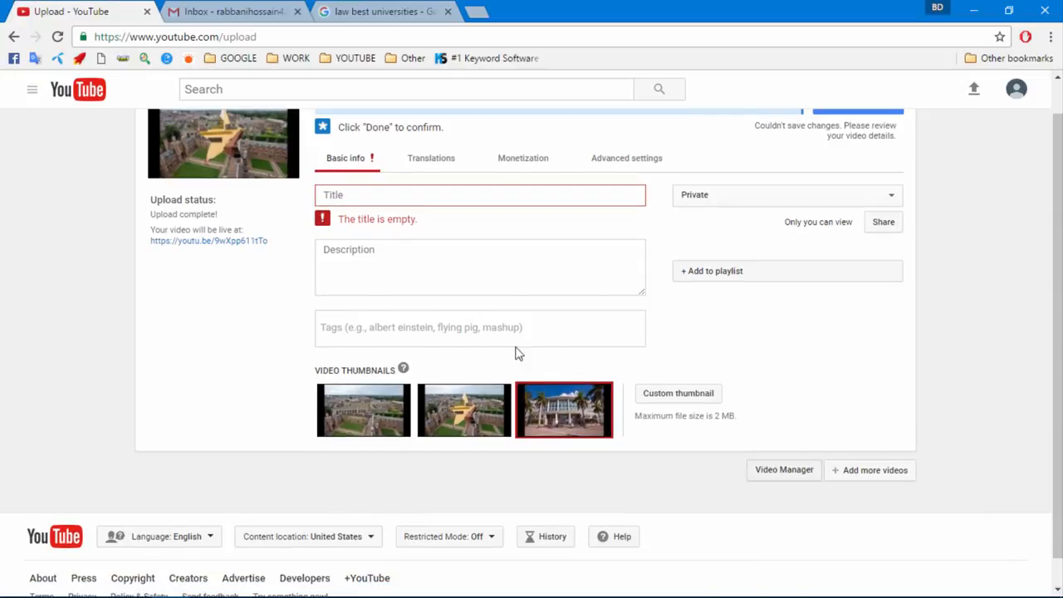
Paste the keyword title and trim its leading words so it reads 'lawyers mesothelioma law 2016'
click(351, 189)
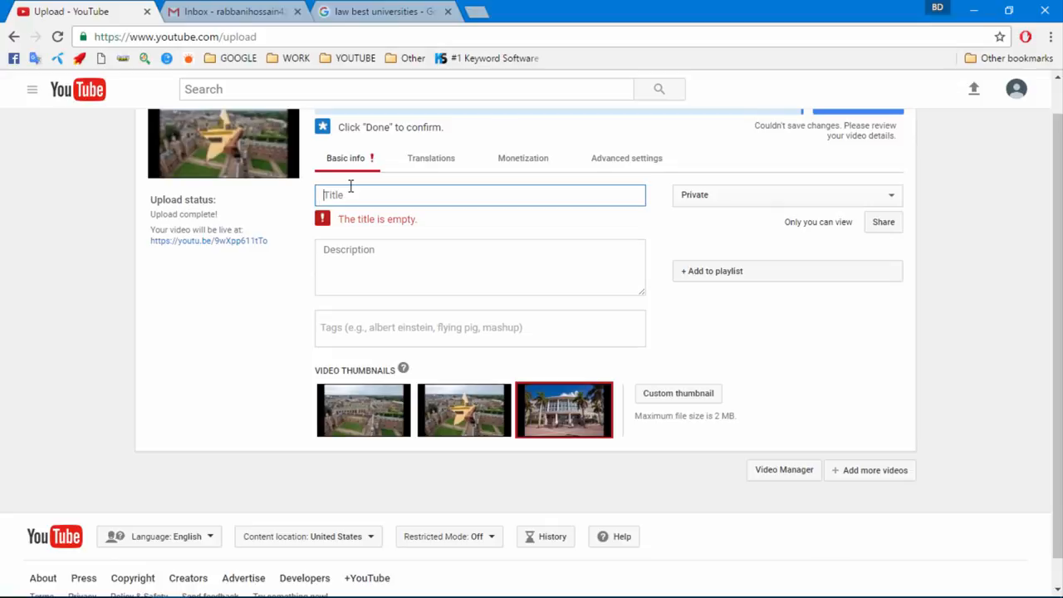
text(best mesothelioma lawyers mesothelioma law)
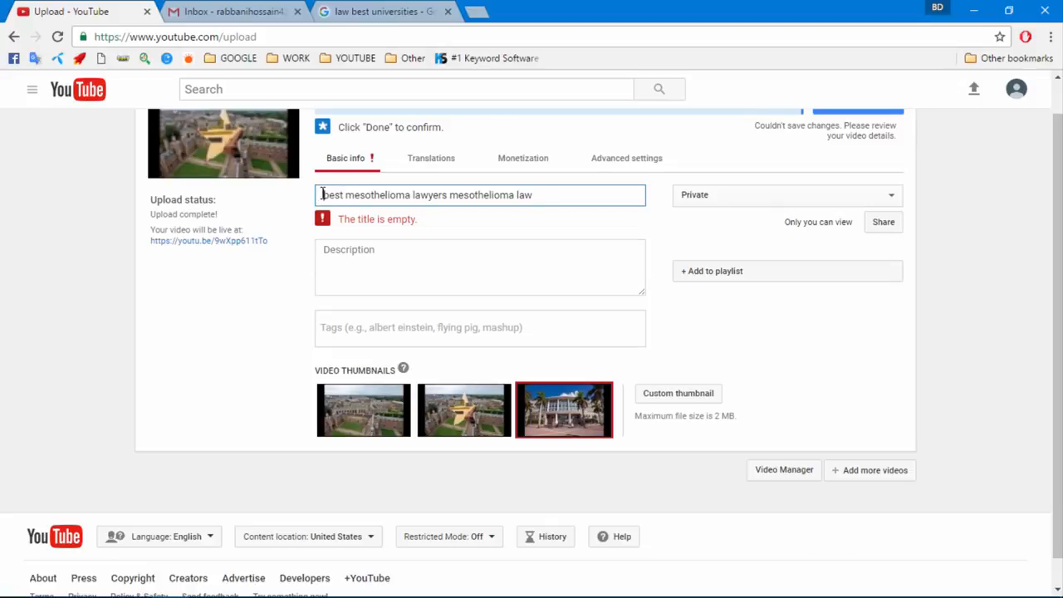
click(323, 194)
key(ctrl+Right)
key(BackSpace)
key(BackSpace)
key(BackSpace)
key(BackSpace)
key(BackSpace)
key(BackSpace)
key(BackSpace)
key(BackSpace)
key(BackSpace)
key(BackSpace)
key(BackSpace)
key(BackSpace)
key(BackSpace)
key(BackSpace)
key(BackSpace)
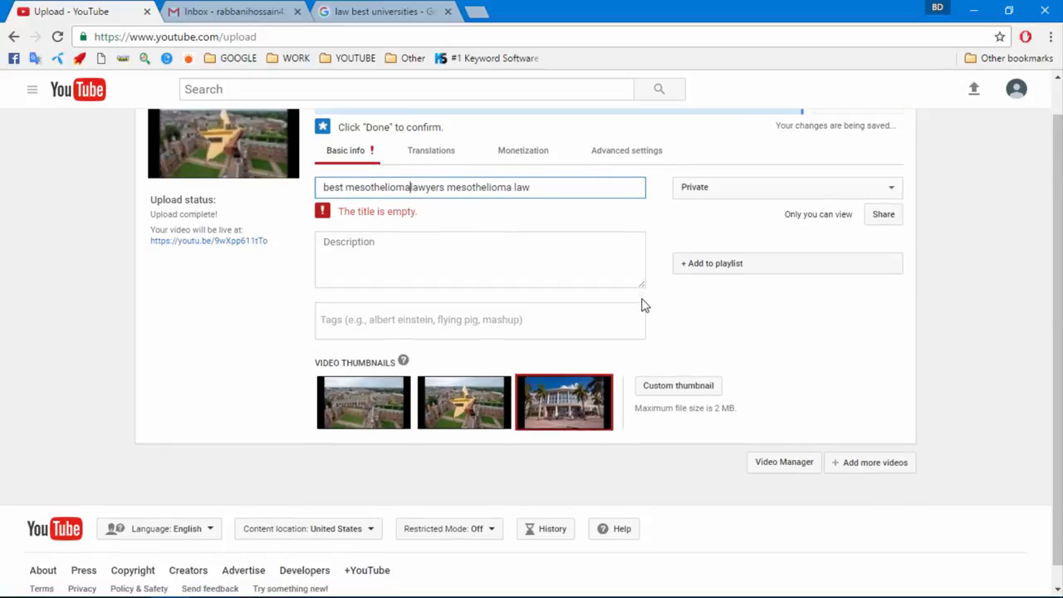
key(BackSpace)
key(BackSpace)
key(BackSpace)
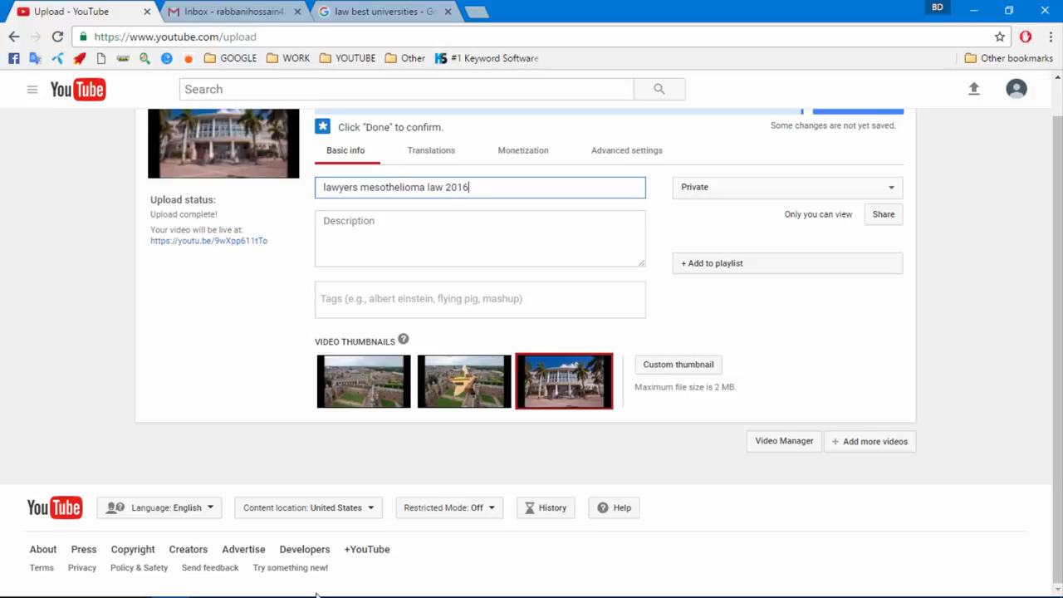
Copy the whole Notepad keyword list and paste it into the video description
click(438, 594)
click(360, 254)
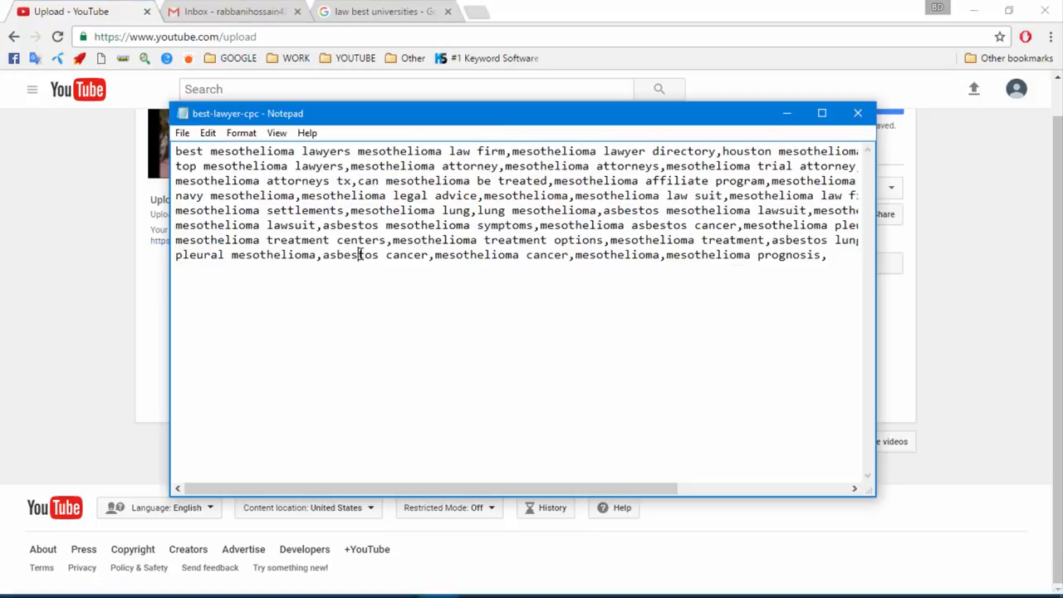
key(ctrl+a)
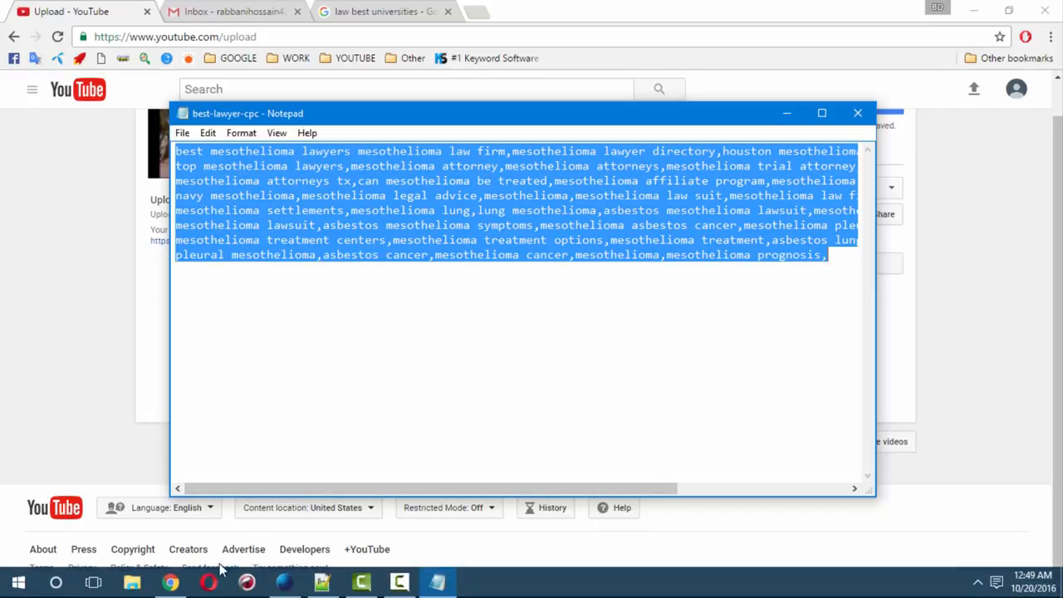
click(171, 589)
click(366, 238)
key(ctrl+v)
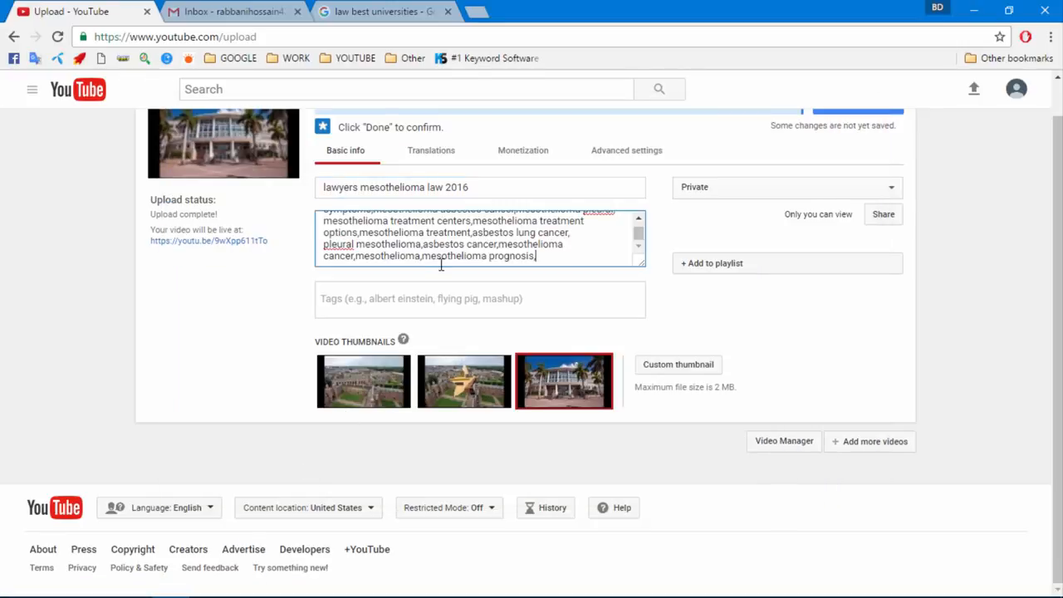
scroll(441, 264, up, 3)
scroll(374, 264, up, 1)
scroll(390, 374, down, 1)
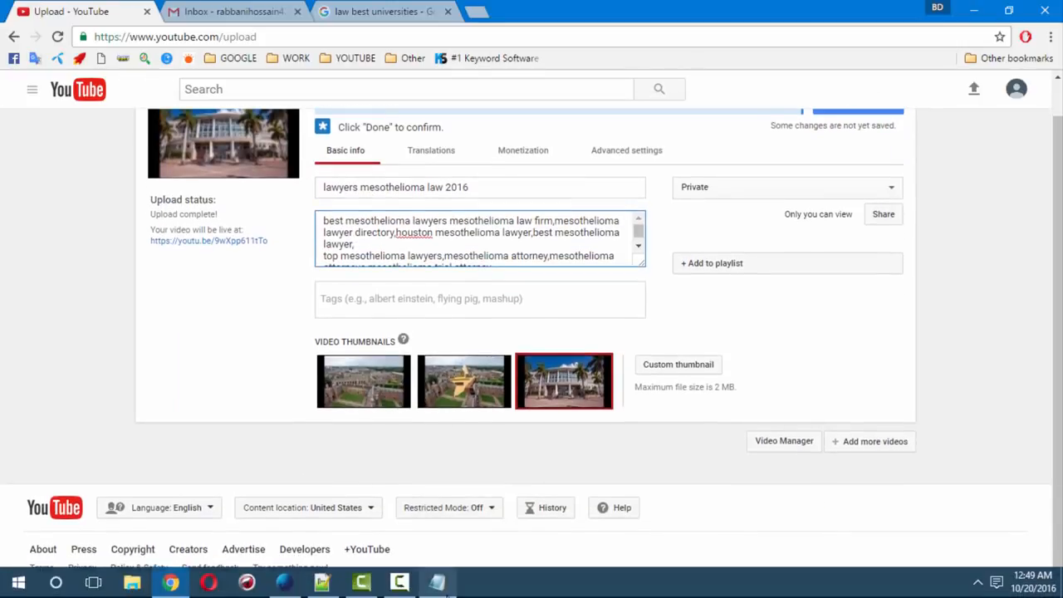
Copy the first six keywords from Notepad and paste them as the video's tags
click(444, 588)
click(324, 181)
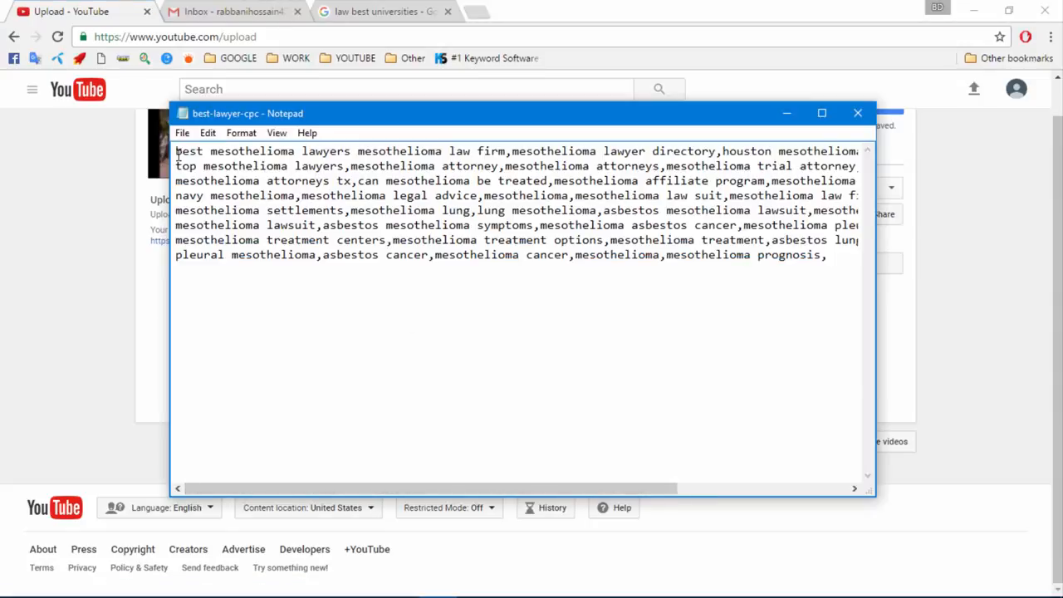
drag(176, 153, 503, 166)
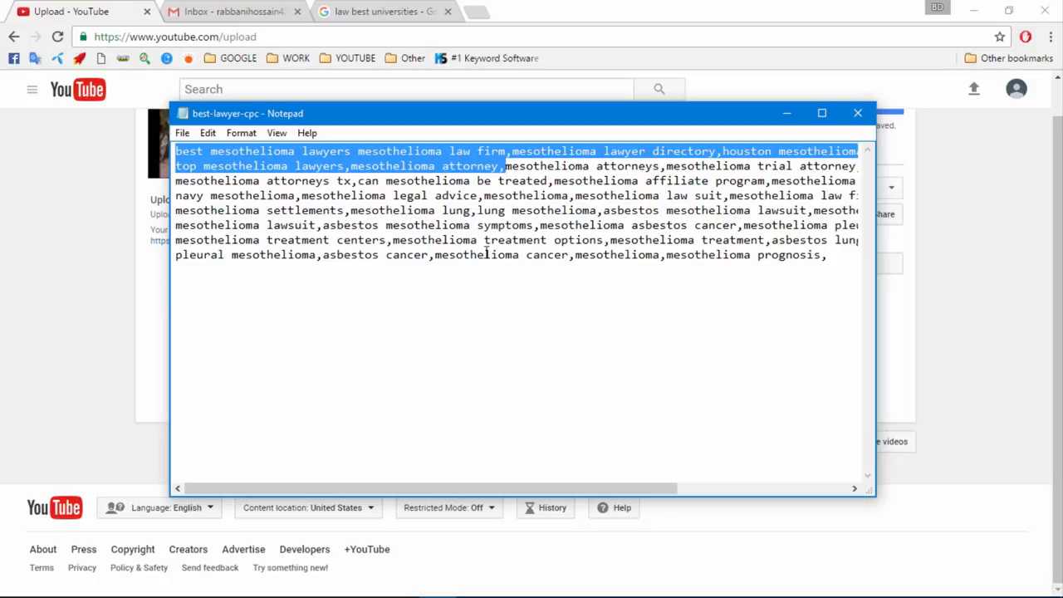
click(170, 582)
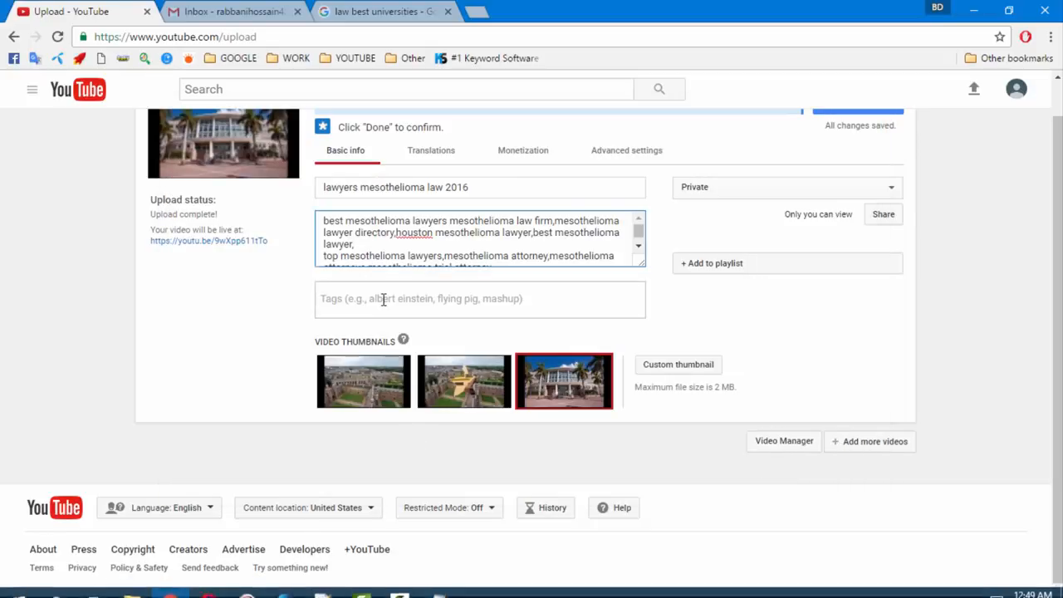
click(384, 300)
text(best mesothelioma lawyers mesothelioma law firm,mesothelioma lawyer directory,houston mesothelioma lawyer,best mesothelioma lawyer,top mesothelioma lawyers,mesothelioma attorney)
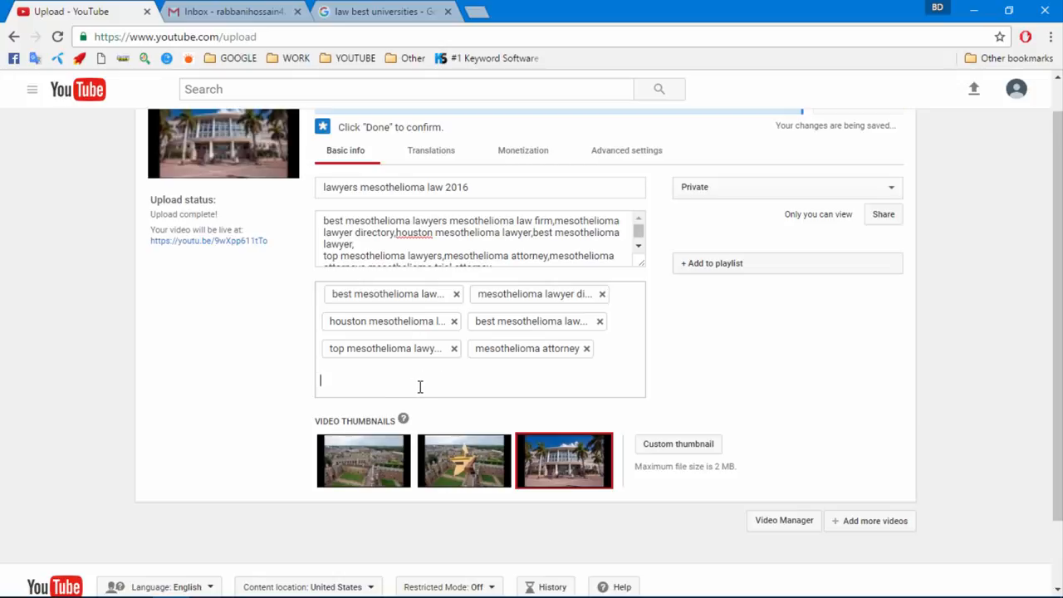
scroll(420, 396, down, 2)
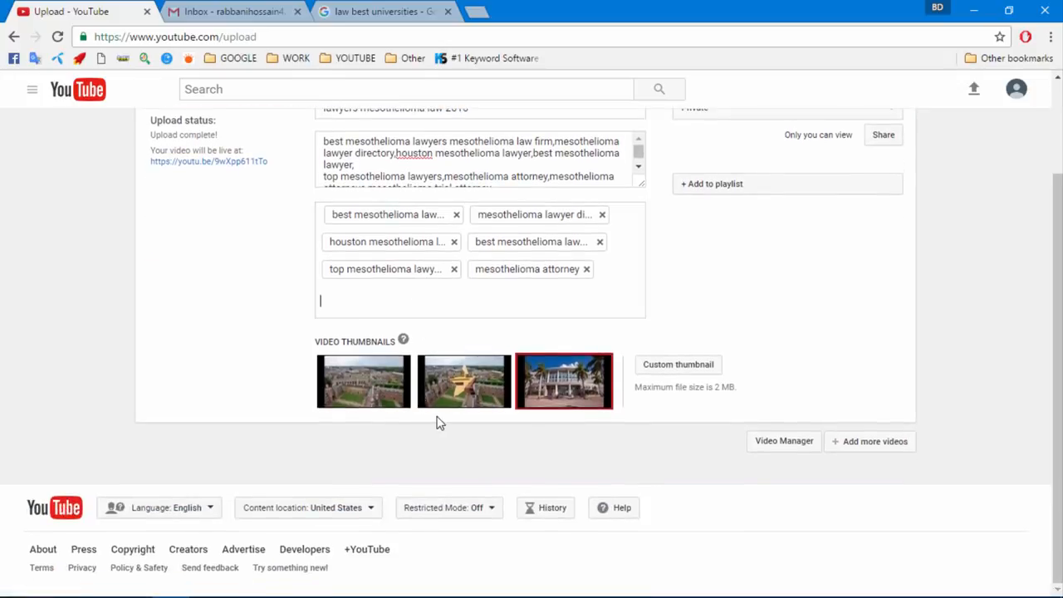
scroll(274, 391, up, 2)
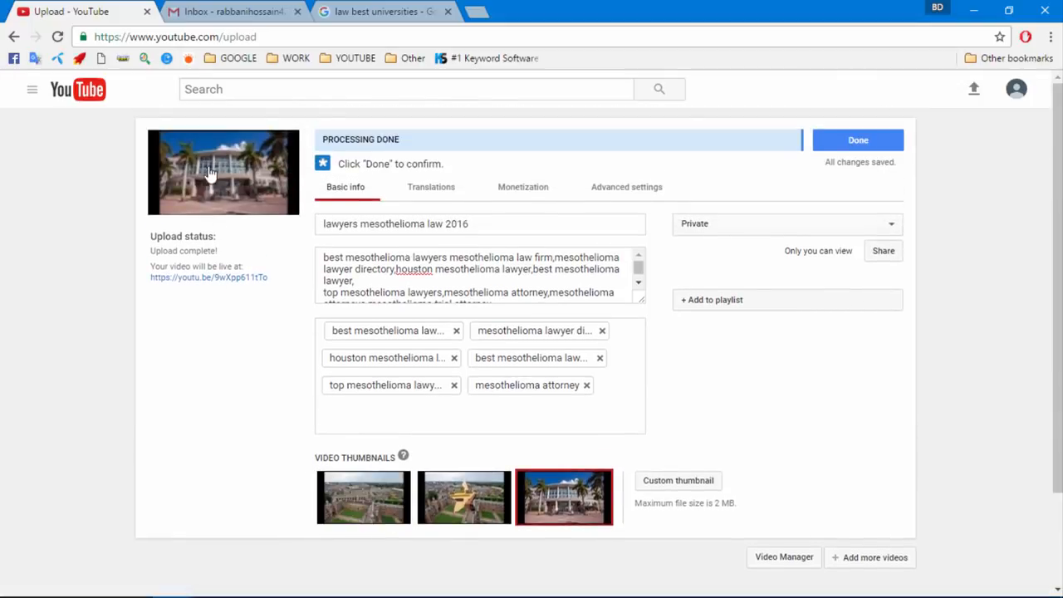
Keep the building shot as the thumbnail and review the monetization options
click(455, 513)
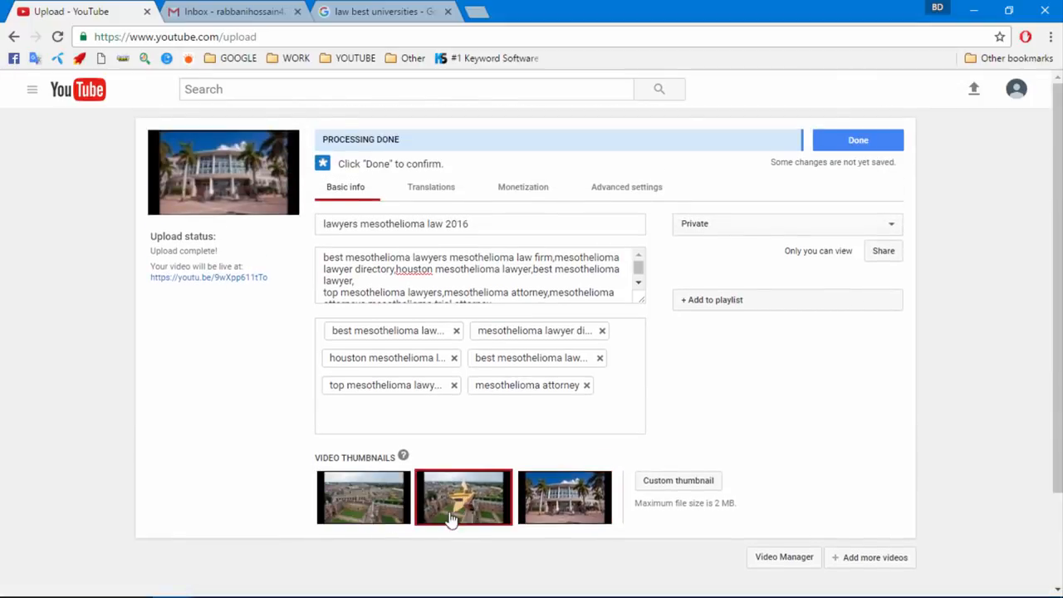
click(350, 495)
click(560, 511)
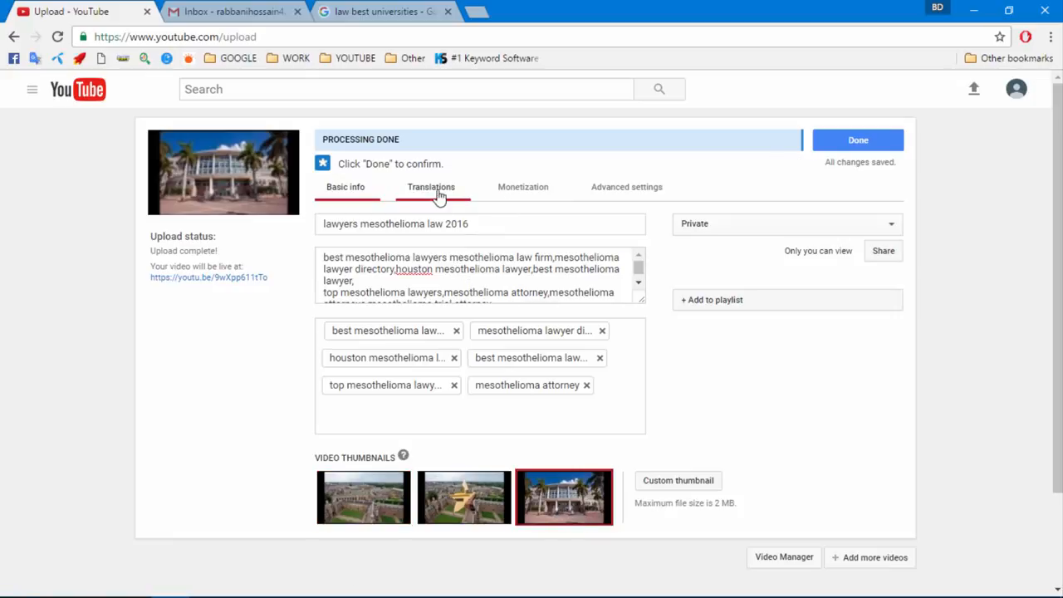
click(511, 198)
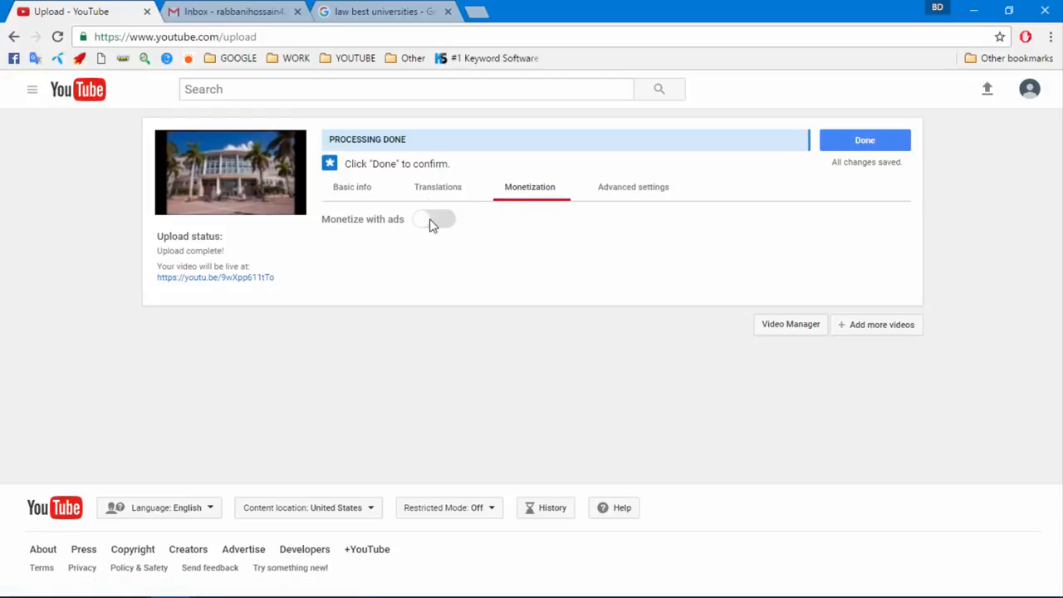
In Advanced settings, set the video category to Education
click(614, 190)
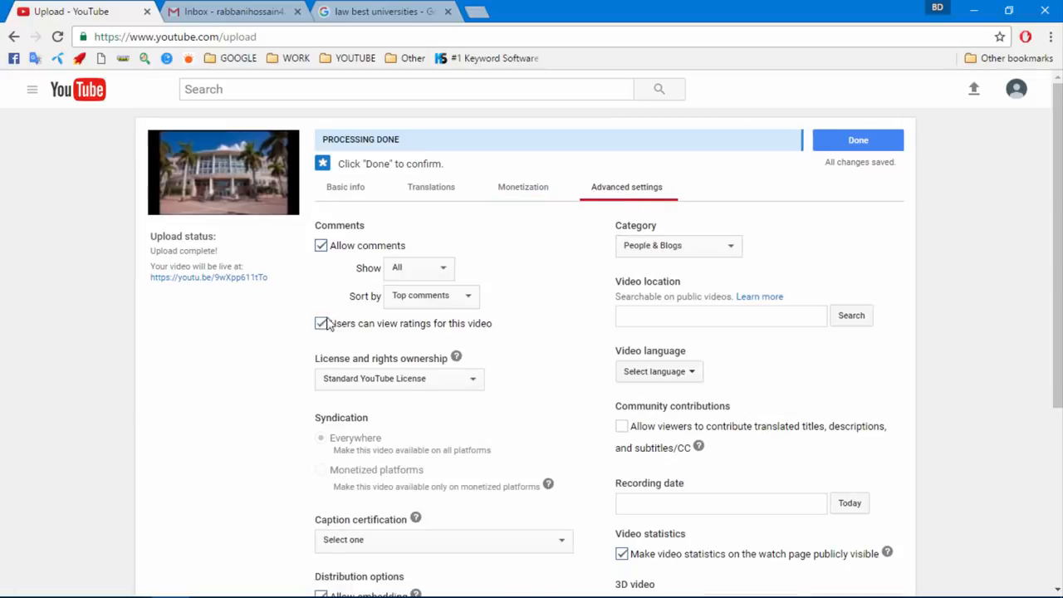
click(648, 252)
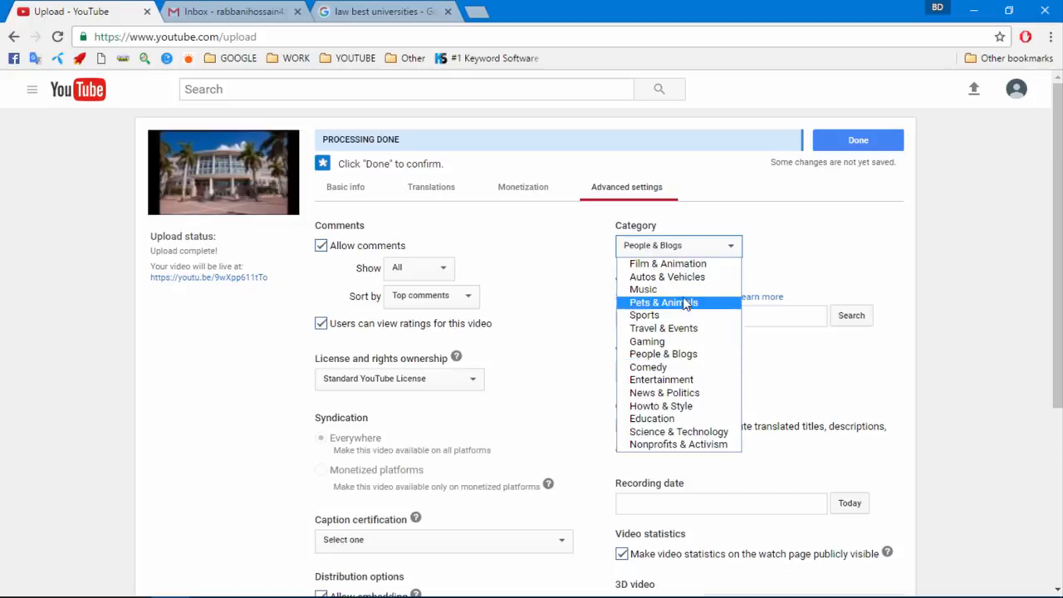
click(688, 380)
click(653, 251)
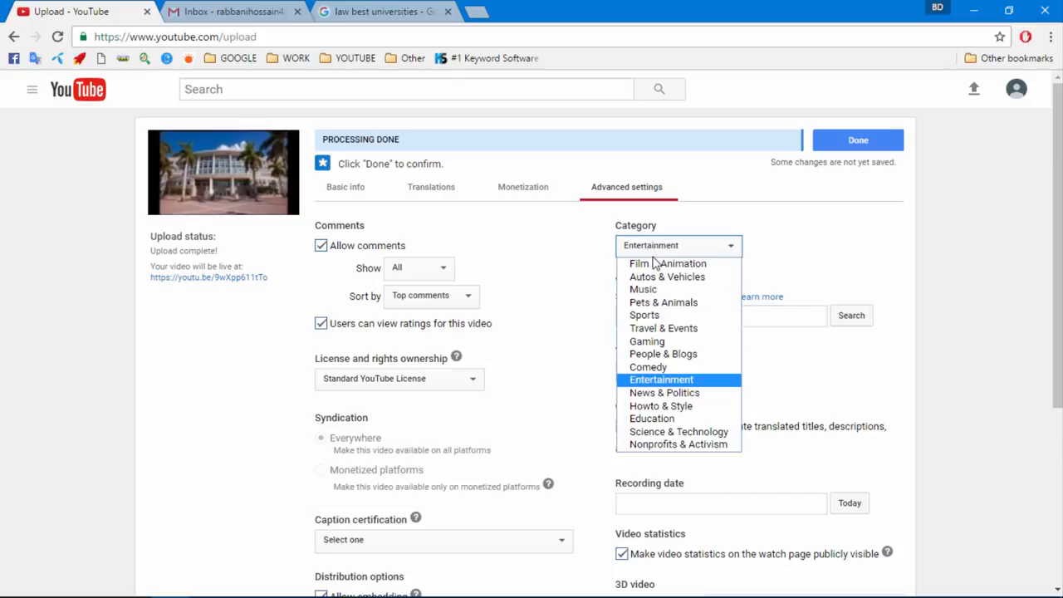
click(673, 419)
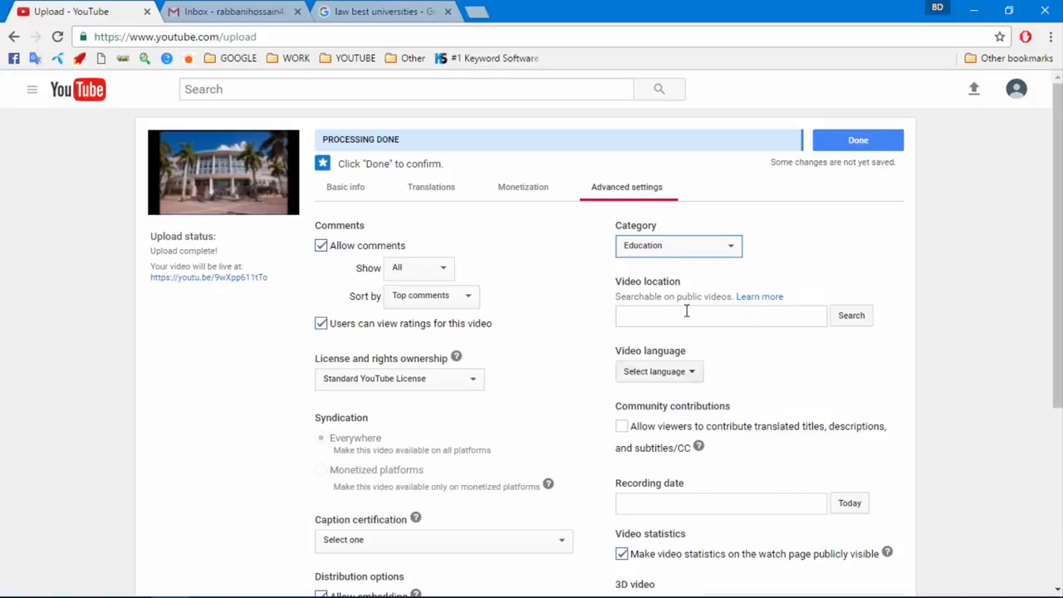
click(664, 317)
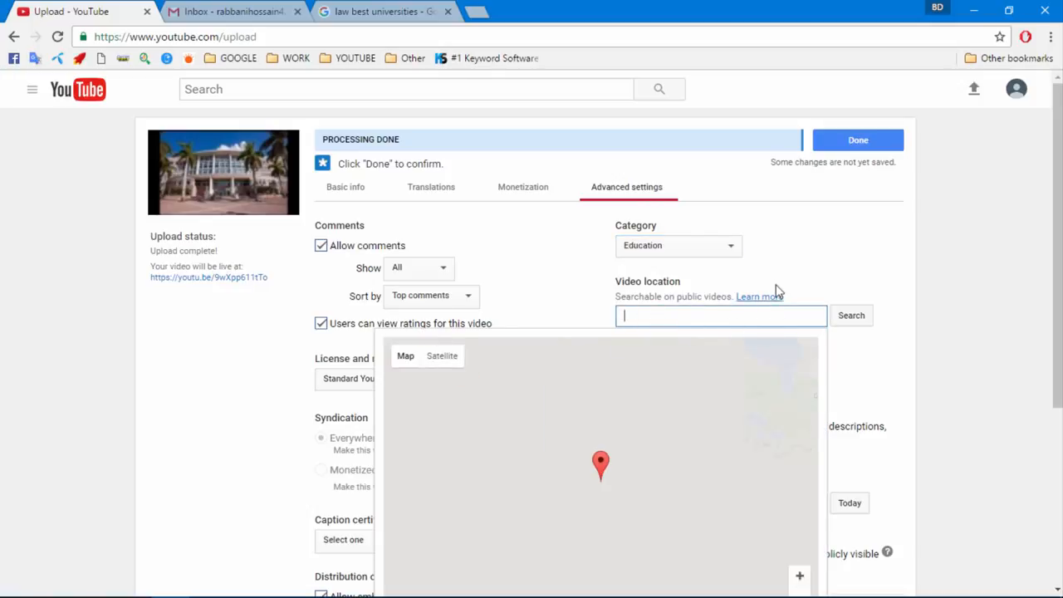
scroll(777, 290, down, 2)
Set the language to English and the recording date to today, then finish with Done
click(662, 224)
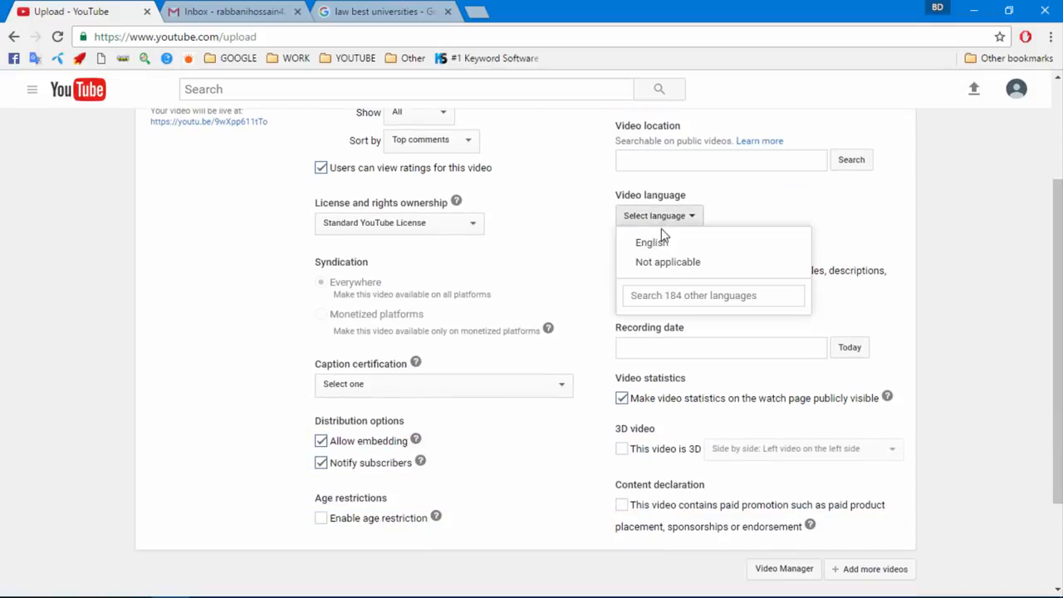
click(660, 240)
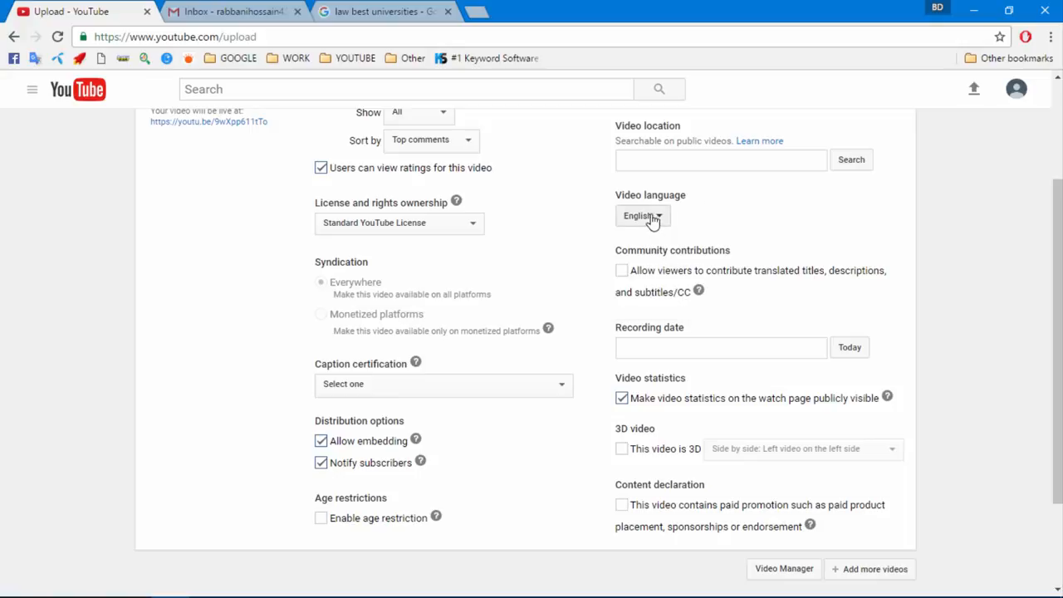
click(854, 356)
scroll(664, 502, up, 2)
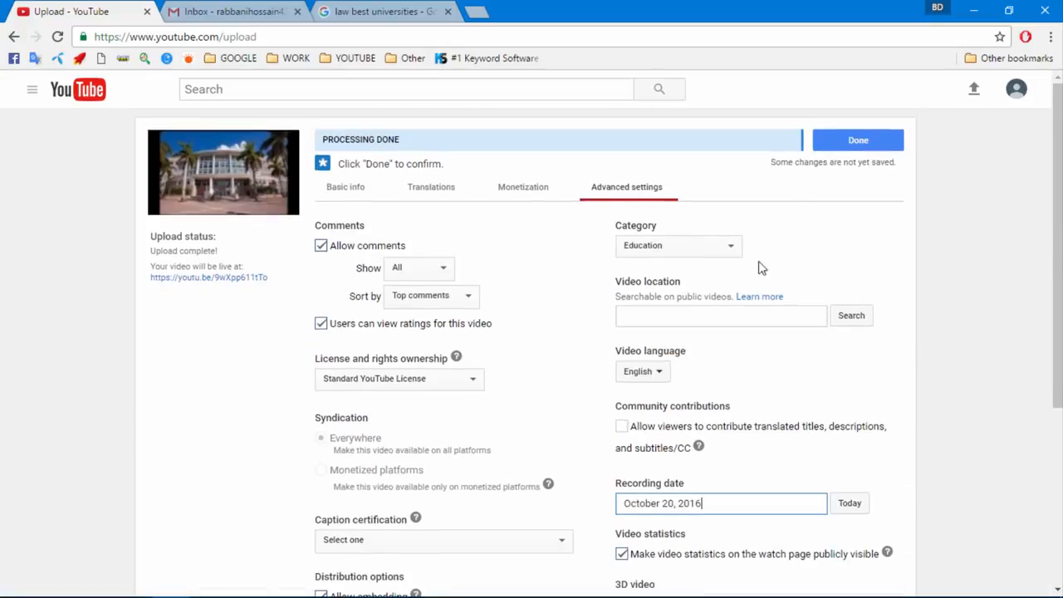
click(852, 140)
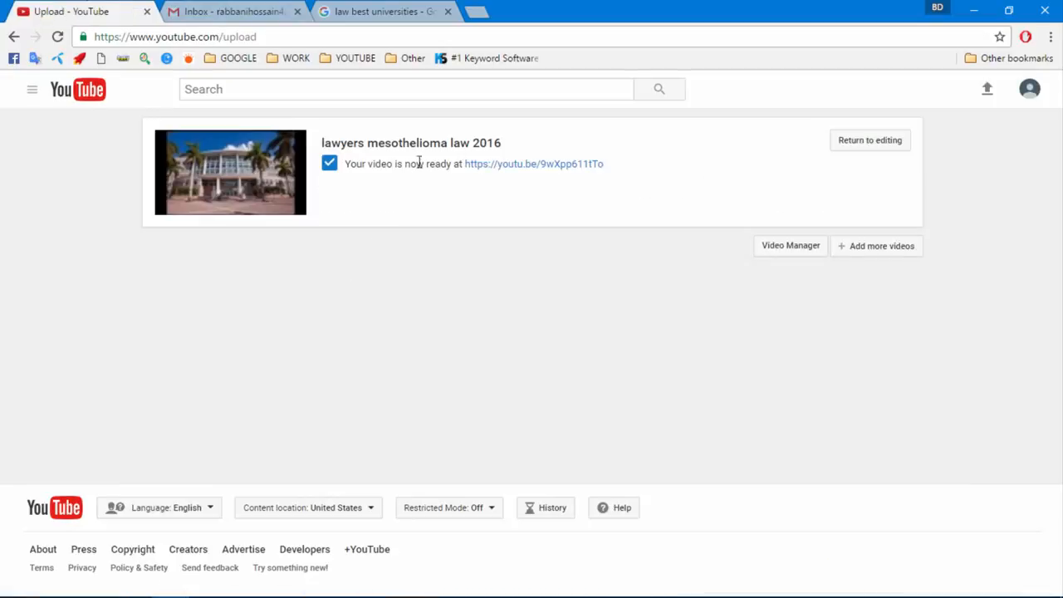
Open Video Manager showing 'lawyers mesothelioma law 2016' and close the 'law best universities' tab
click(775, 250)
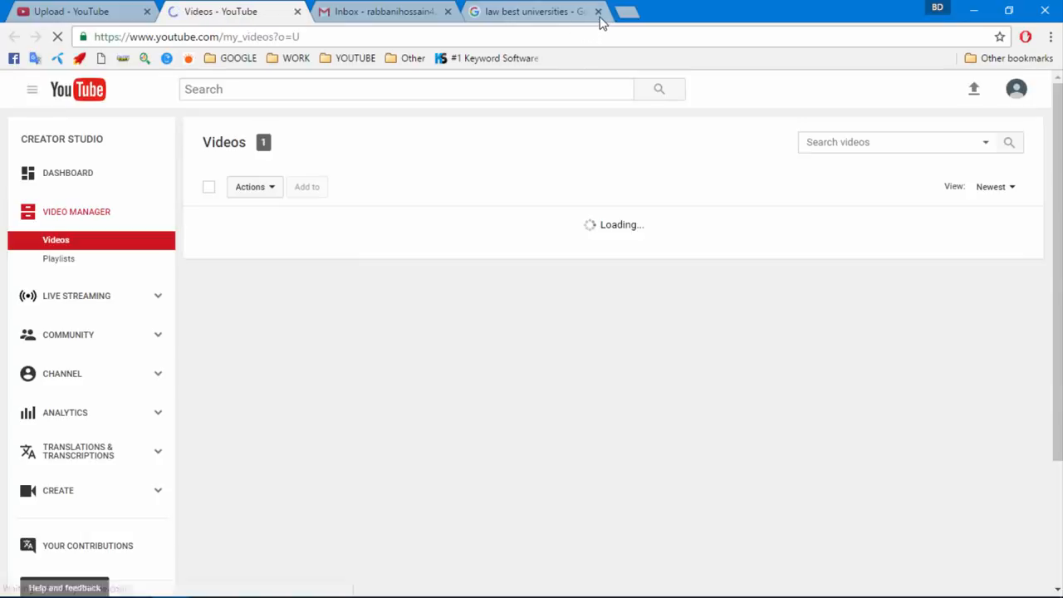
click(598, 11)
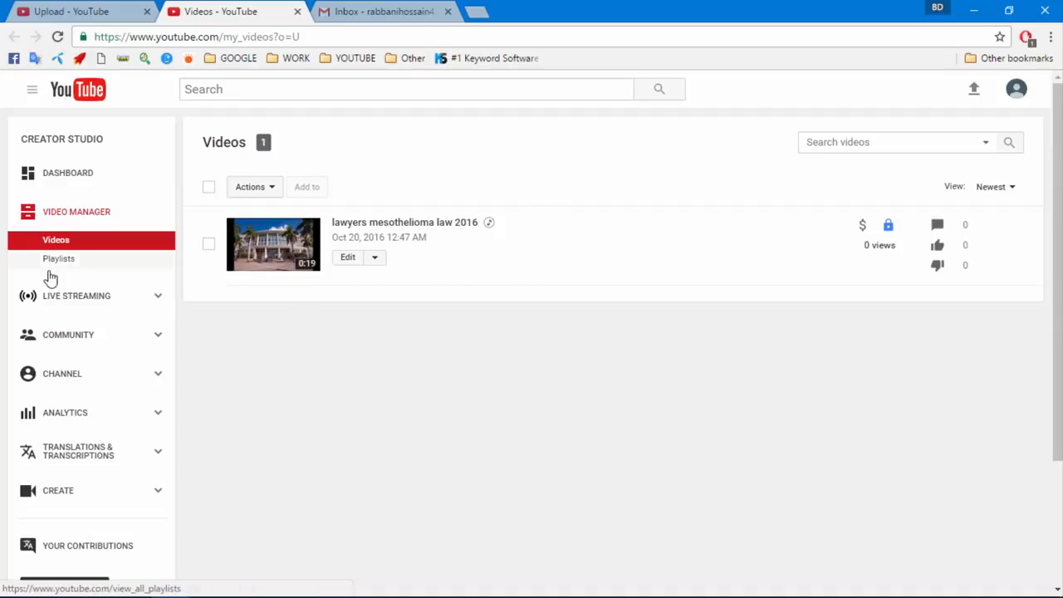
scroll(75, 357, down, 1)
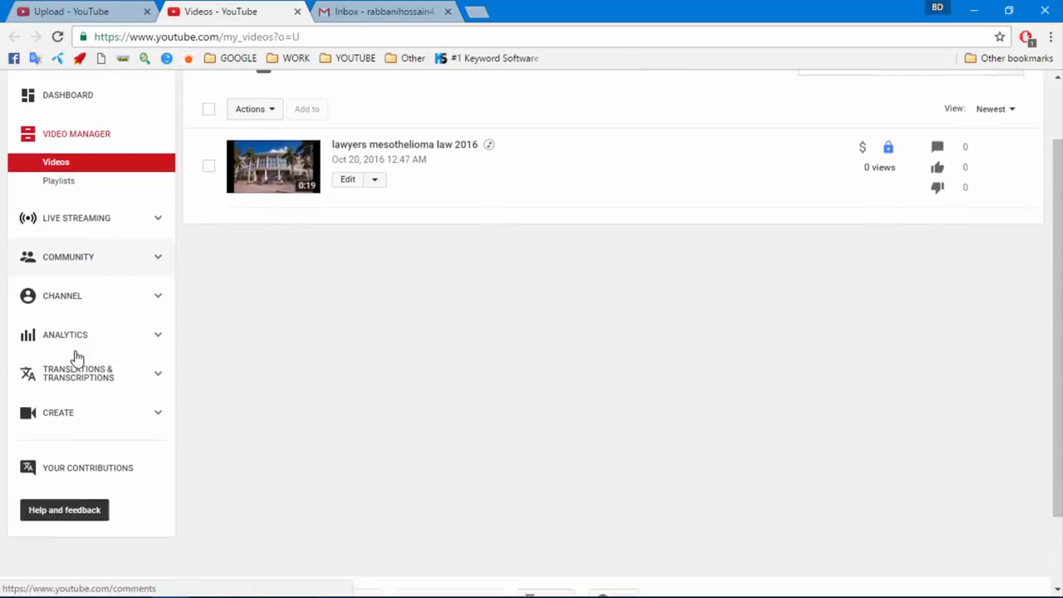
scroll(76, 357, up, 1)
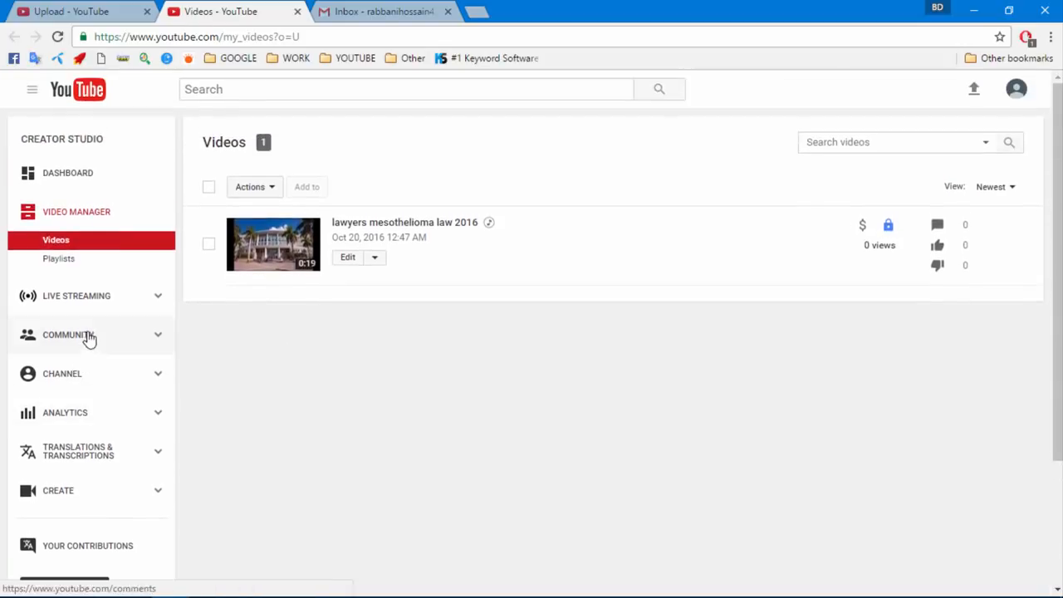
click(52, 373)
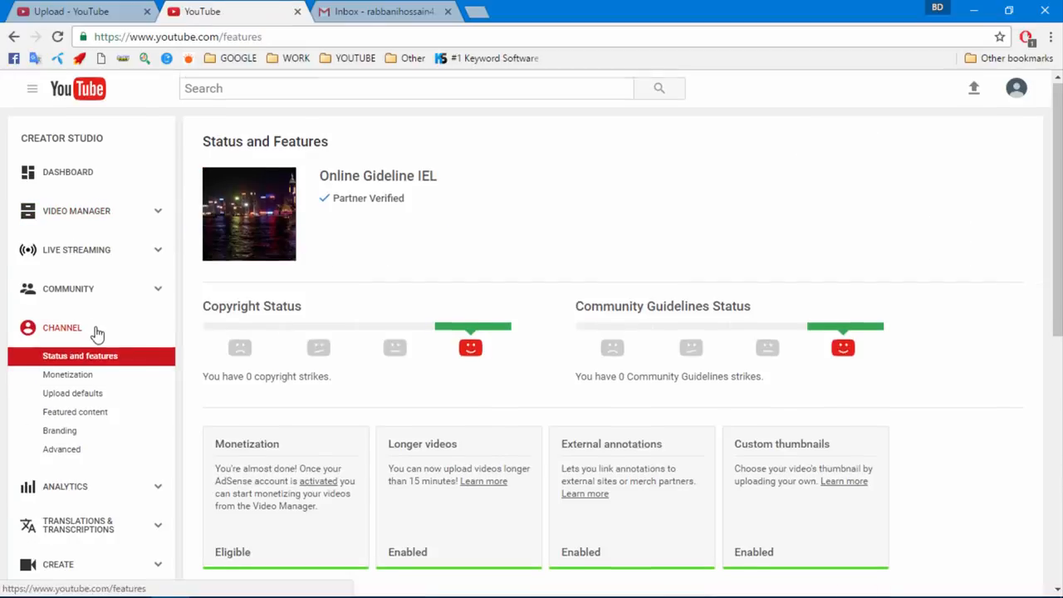
Review the Monetization page, dismiss the AdSense notice, and go to Upload defaults
scroll(97, 333, down, 1)
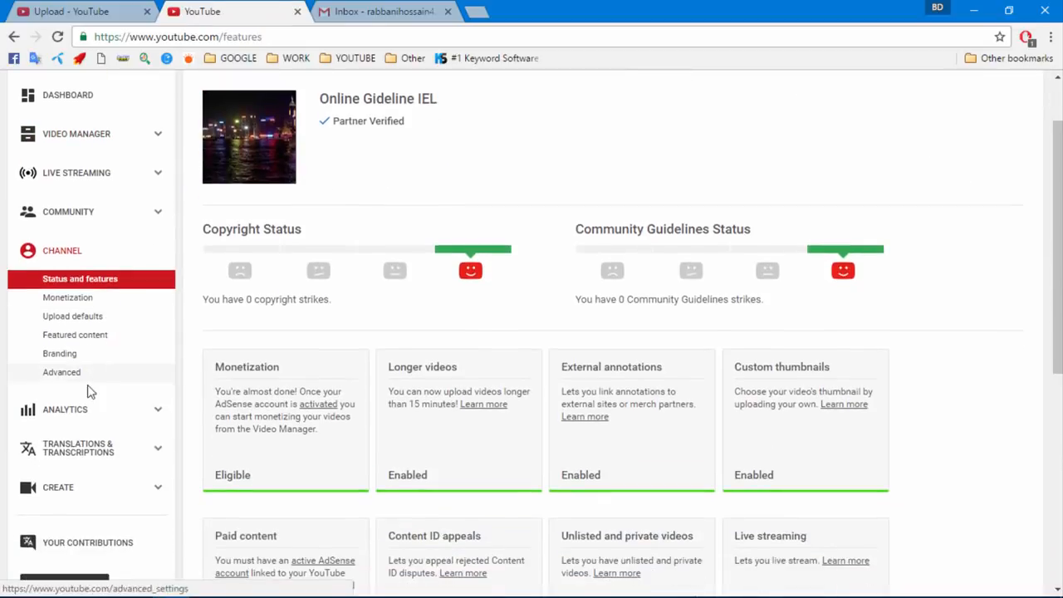
click(55, 301)
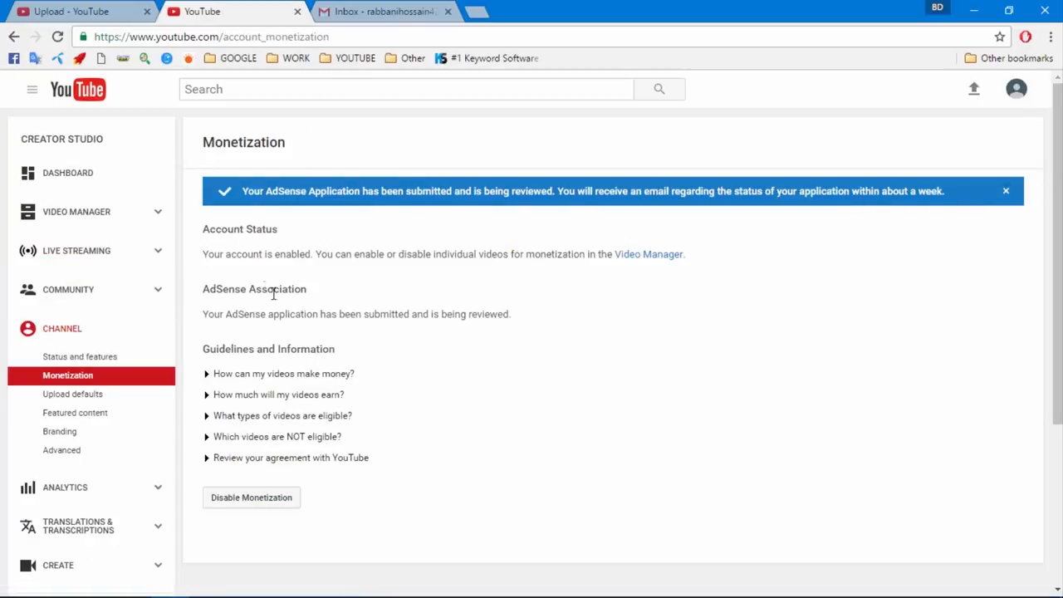
click(1006, 191)
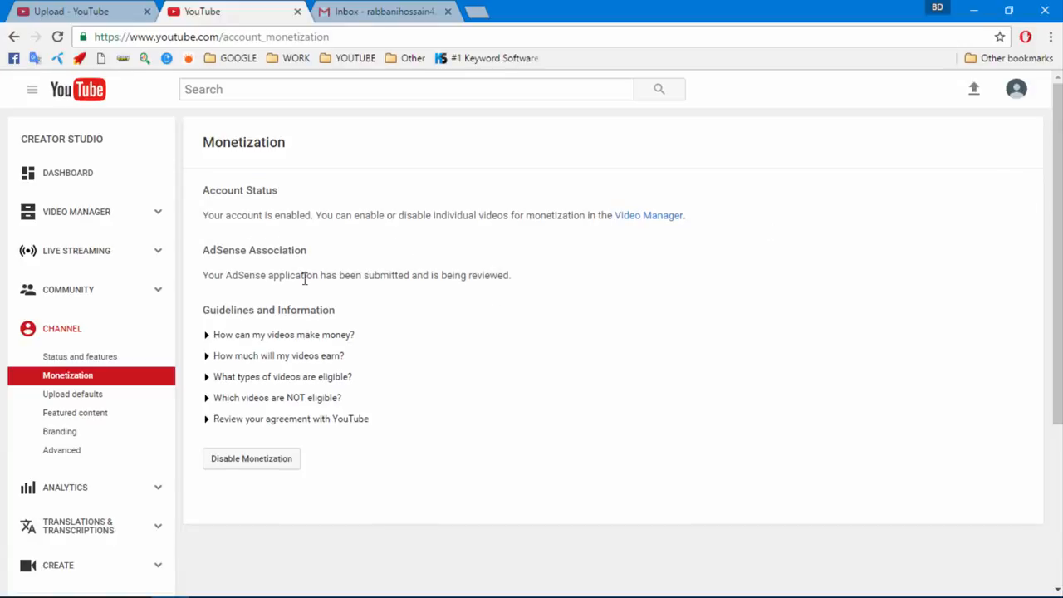
click(71, 395)
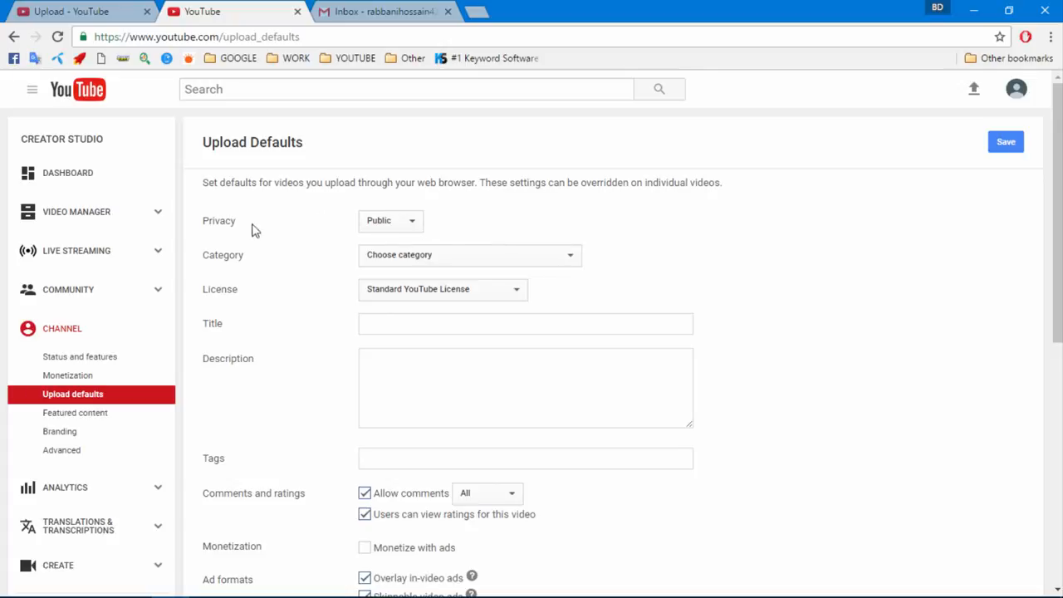
Keep Public privacy, make Education the default category, and keep the Standard YouTube License
click(406, 230)
click(405, 229)
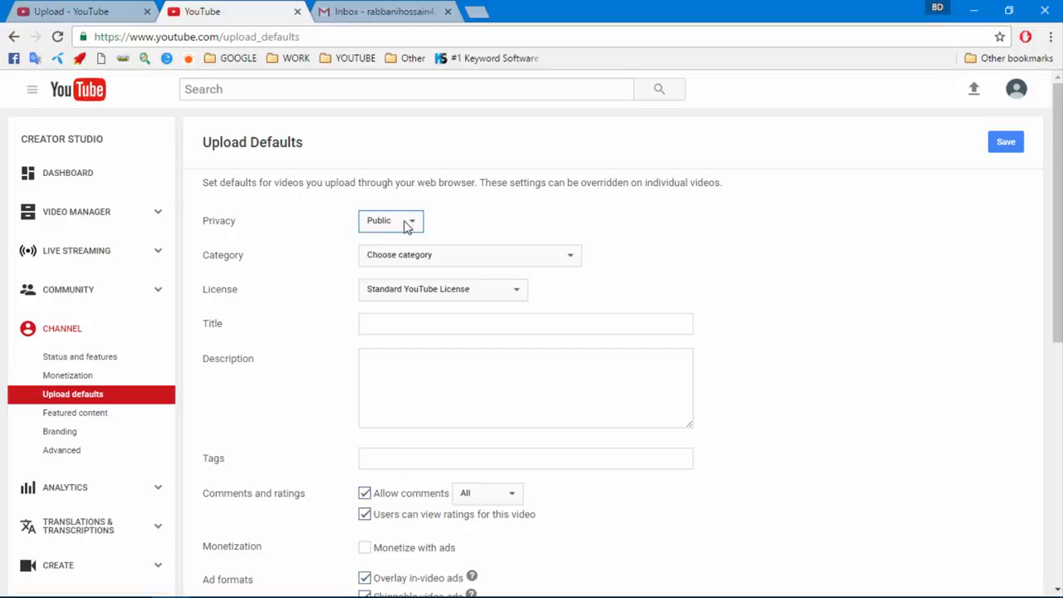
click(406, 258)
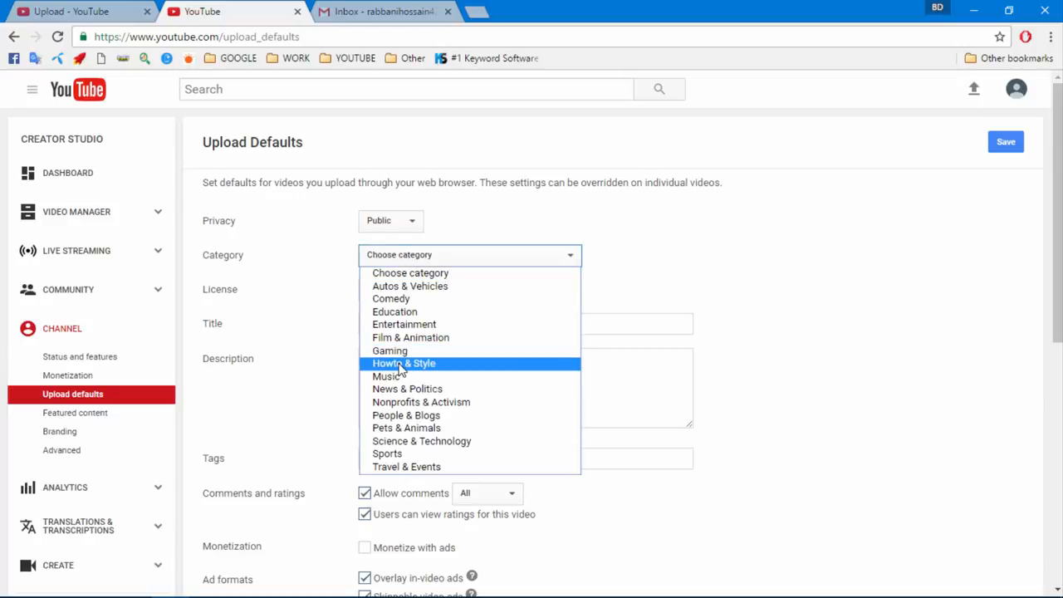
click(407, 314)
click(384, 292)
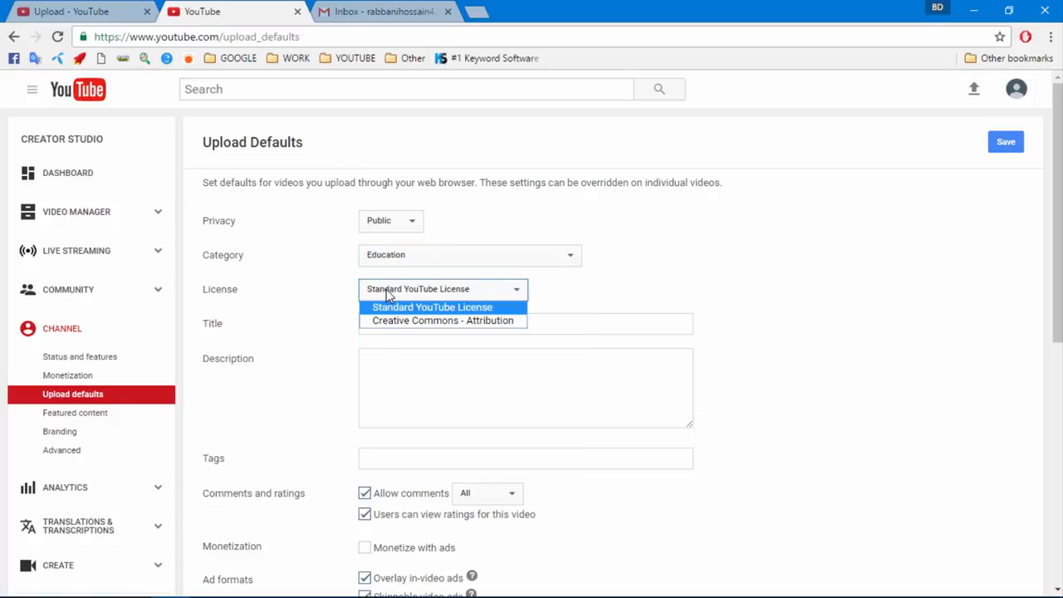
click(391, 308)
Move between the default title and description boxes without entering any text
click(392, 373)
click(397, 326)
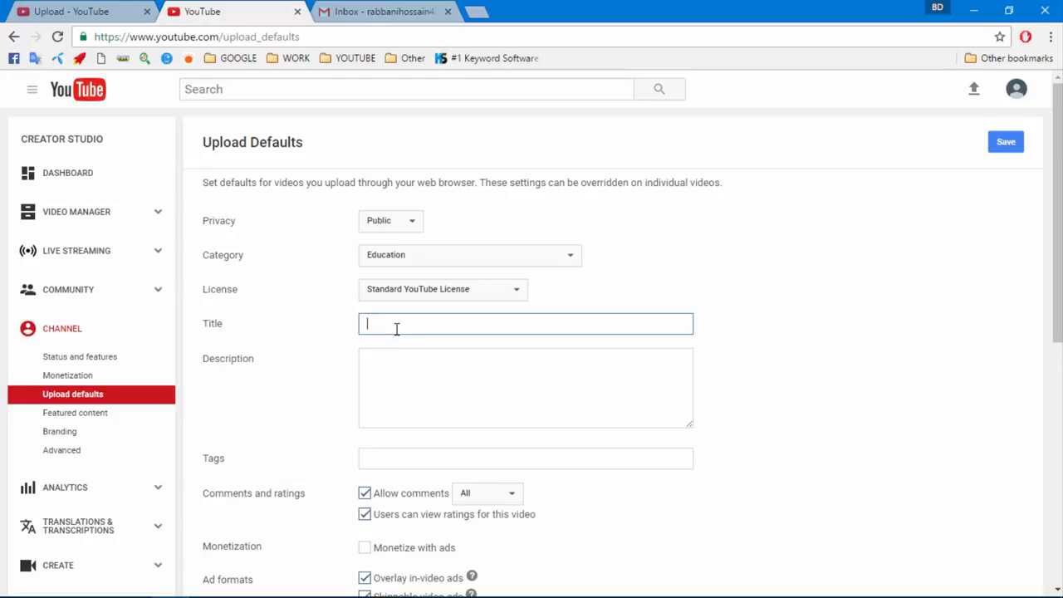
click(393, 363)
click(384, 319)
click(389, 354)
click(387, 326)
click(398, 352)
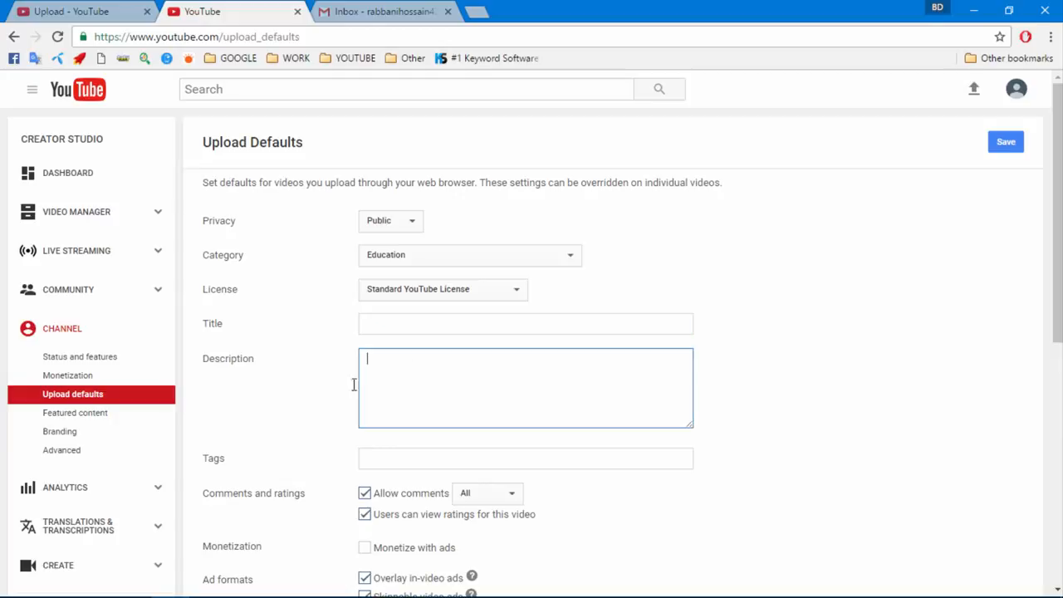
Move between the default tags and title fields, leaving them empty
scroll(489, 364, down, 1)
click(395, 385)
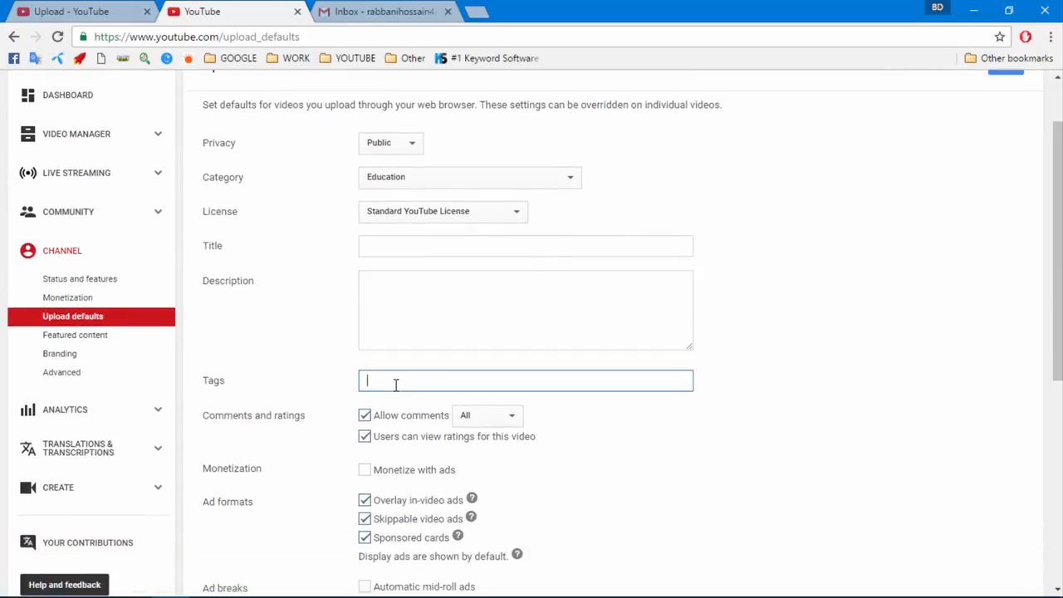
click(390, 243)
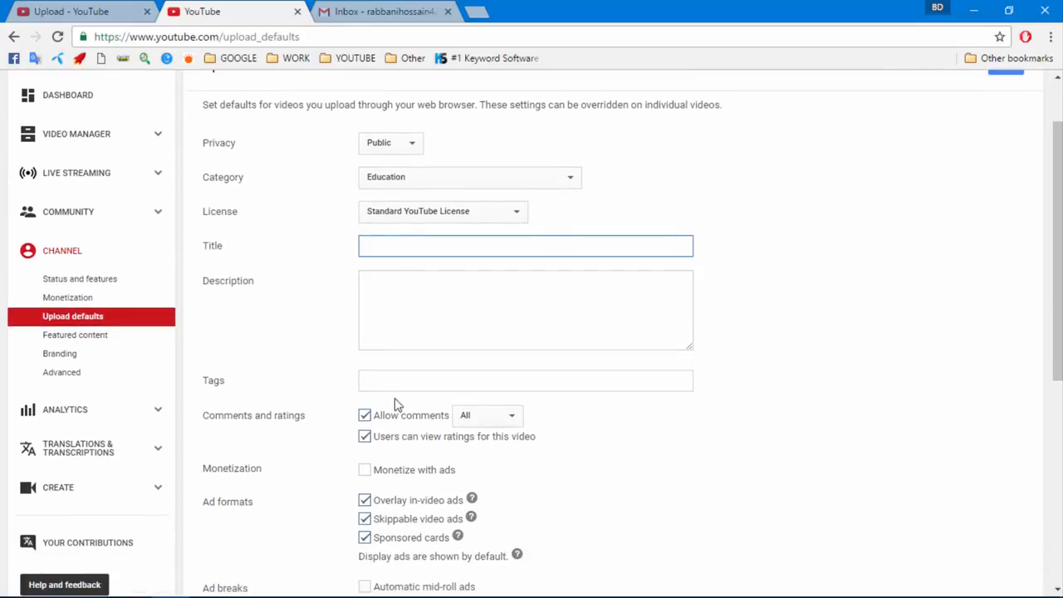
click(394, 379)
click(396, 247)
click(407, 378)
click(403, 243)
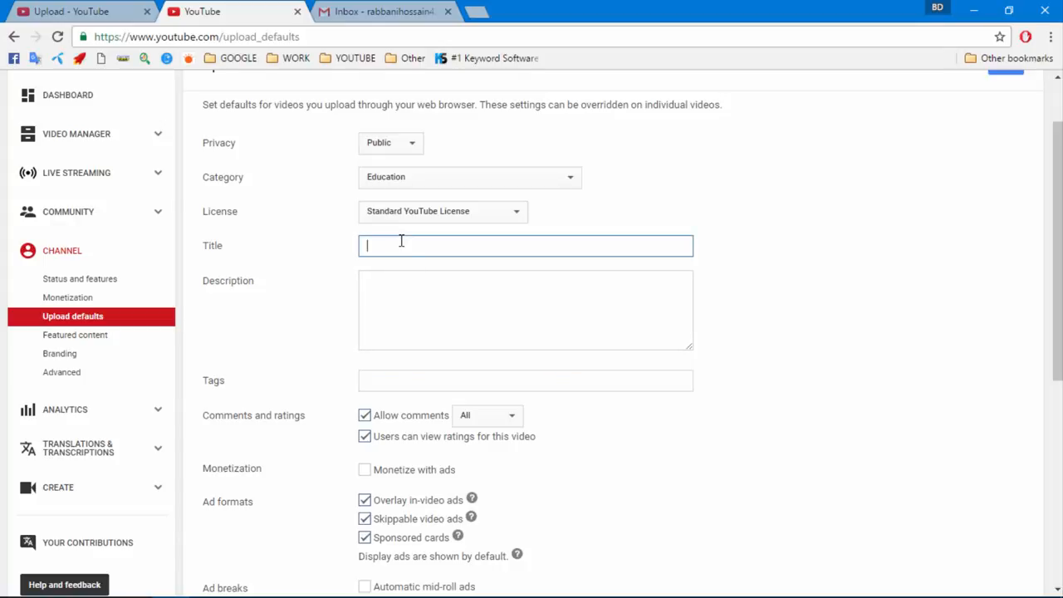
click(398, 380)
Turn on monetizing with ads, accept the rights confirmation, and untick skippable video ads
scroll(383, 296, down, 1)
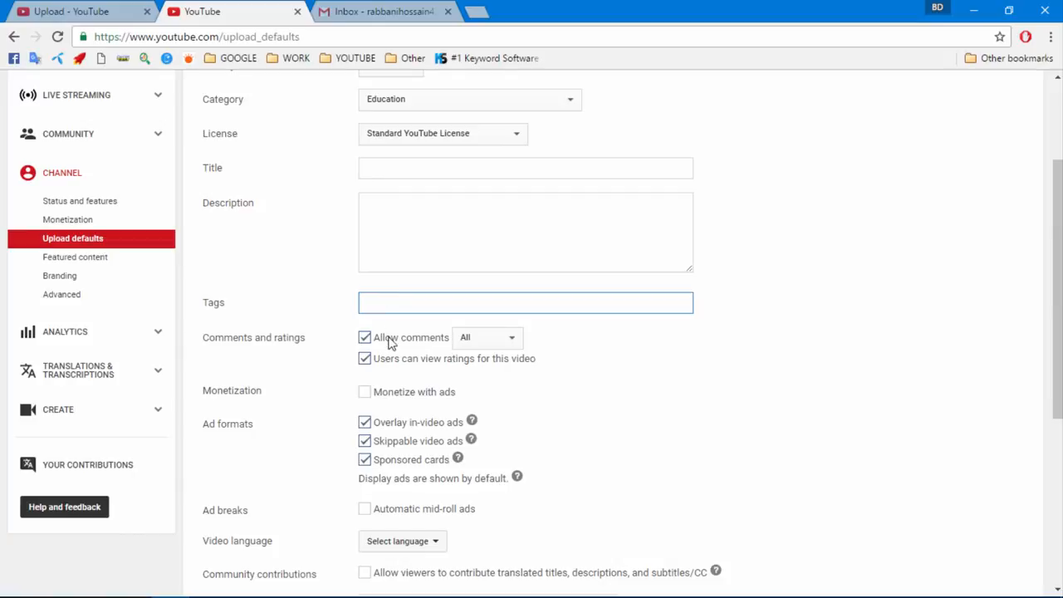
scroll(391, 343, down, 2)
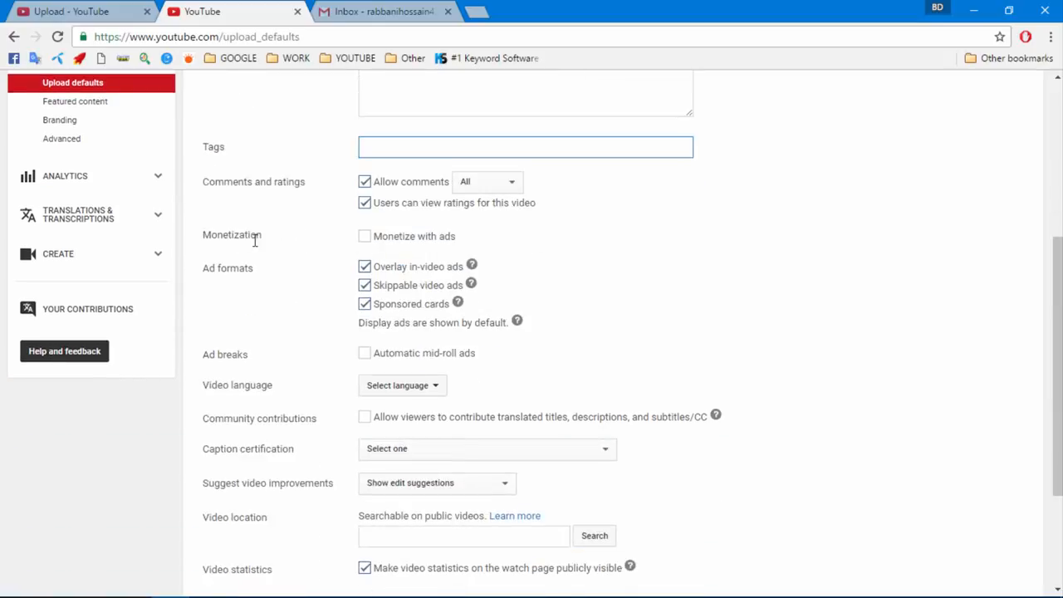
click(365, 237)
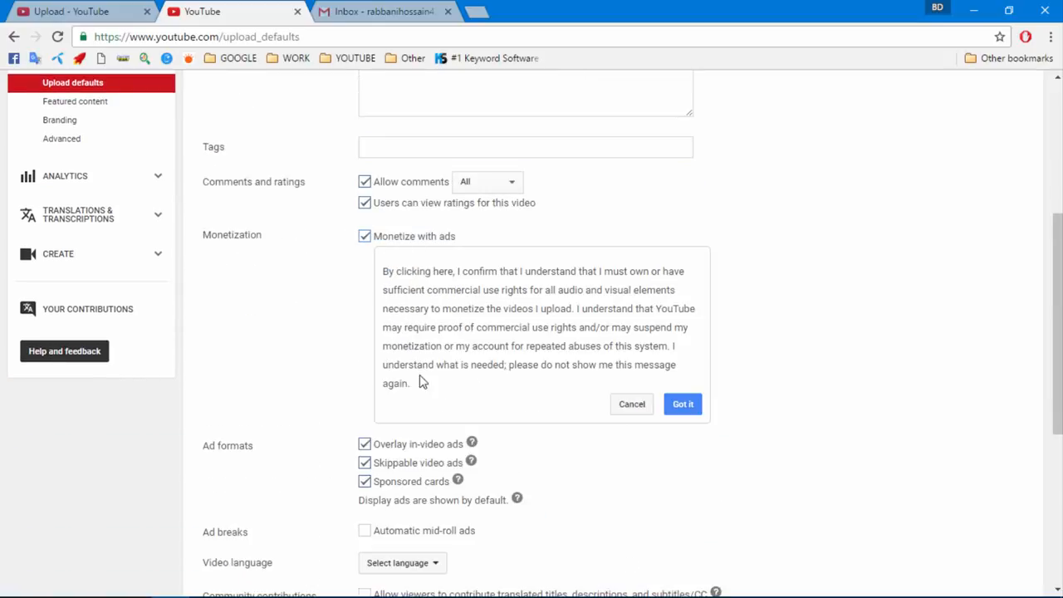
click(682, 404)
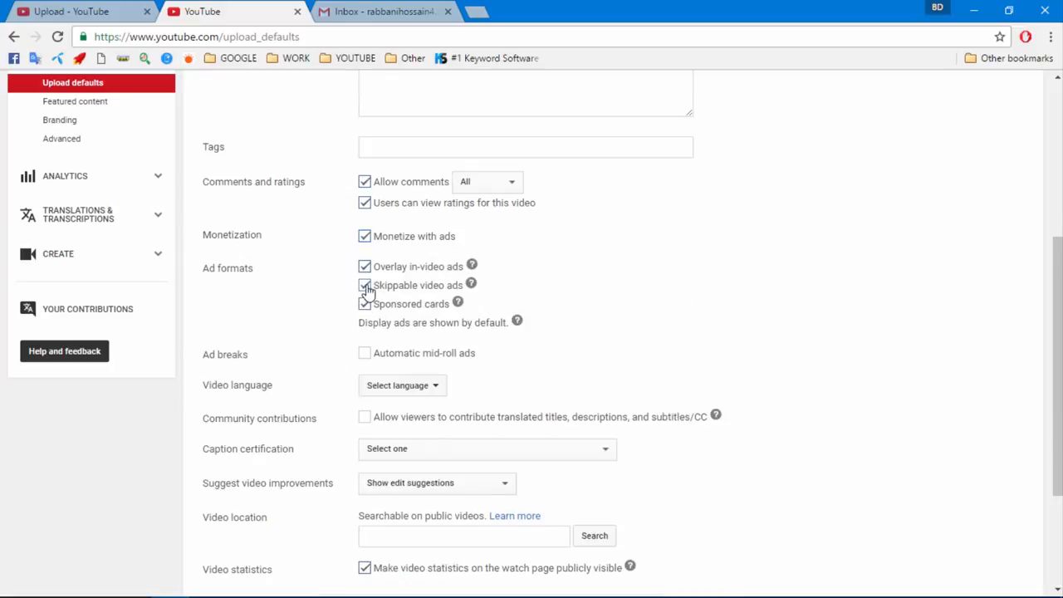
click(365, 286)
Screenshot the ad format options, marking Skippable video ads with a red box
scroll(150, 356, up, 3)
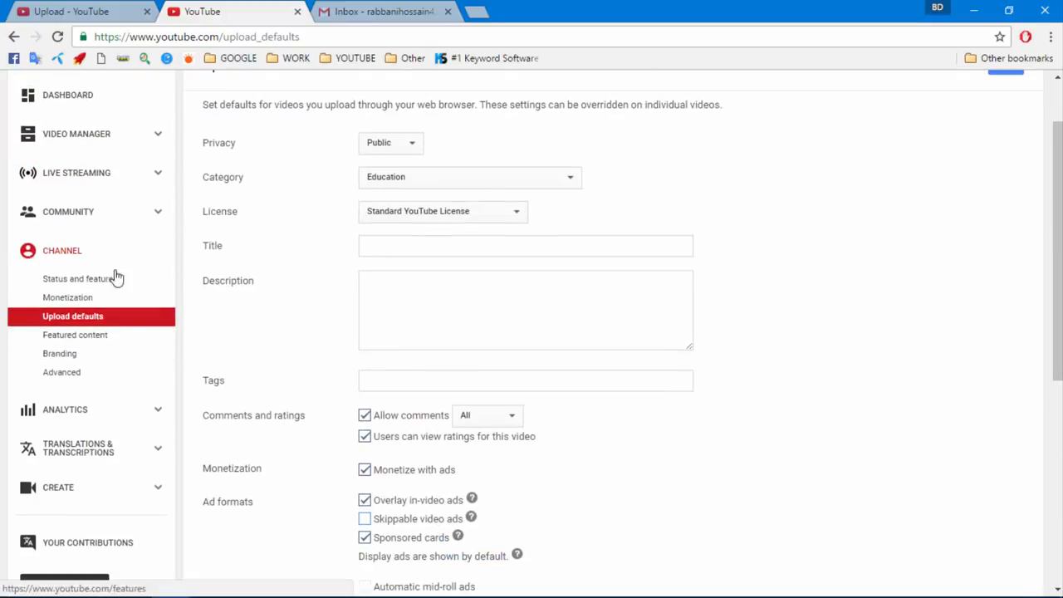
scroll(315, 337, down, 3)
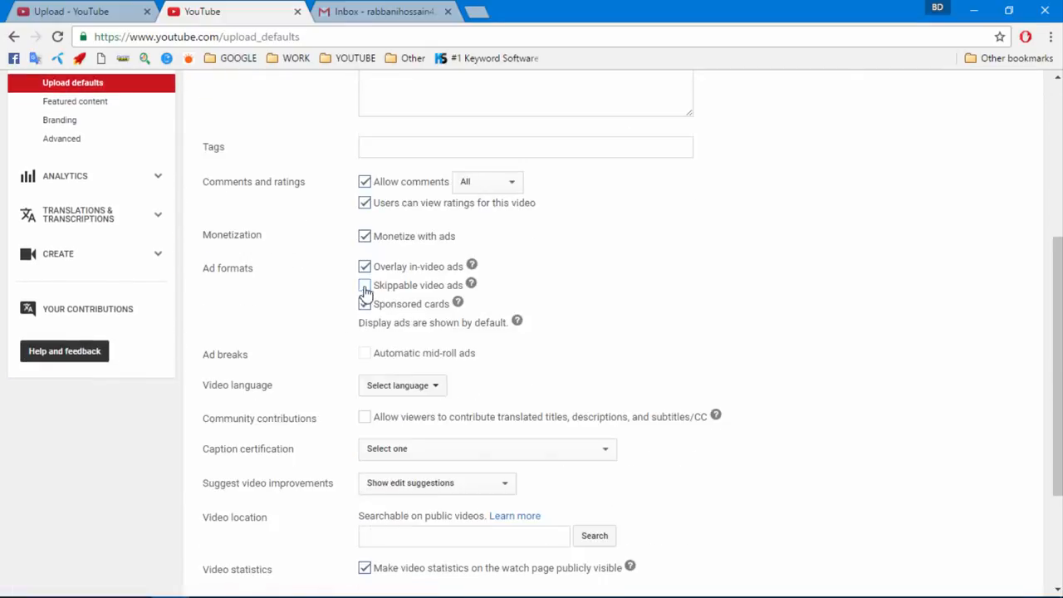
drag(345, 266, 399, 289)
click(487, 285)
click(366, 304)
key(Print)
drag(329, 252, 595, 333)
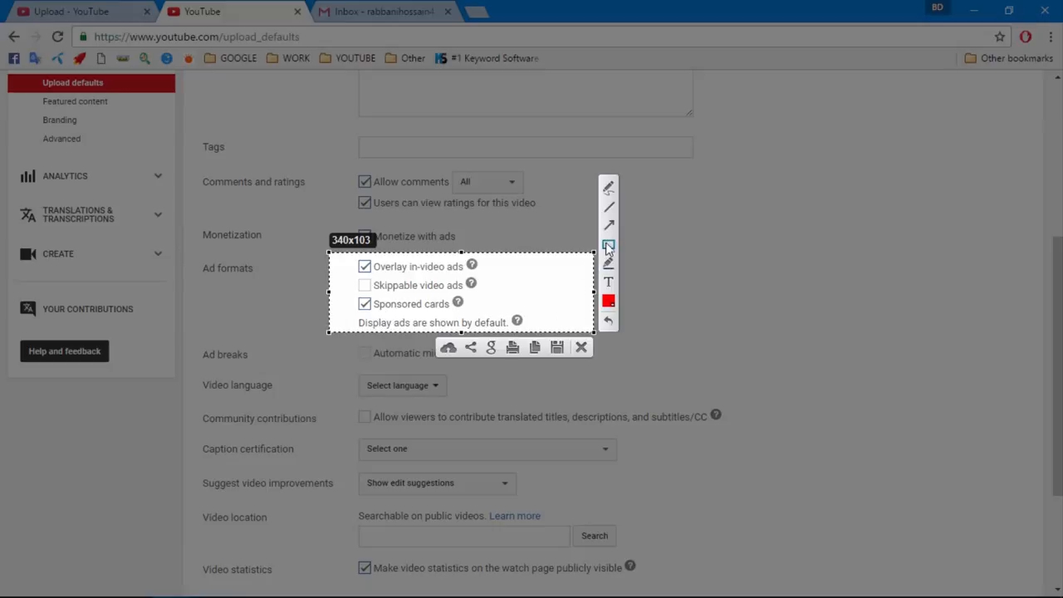
mouse_move(349, 270)
mouse_down()
mouse_move(387, 294)
mouse_move(493, 299)
mouse_up()
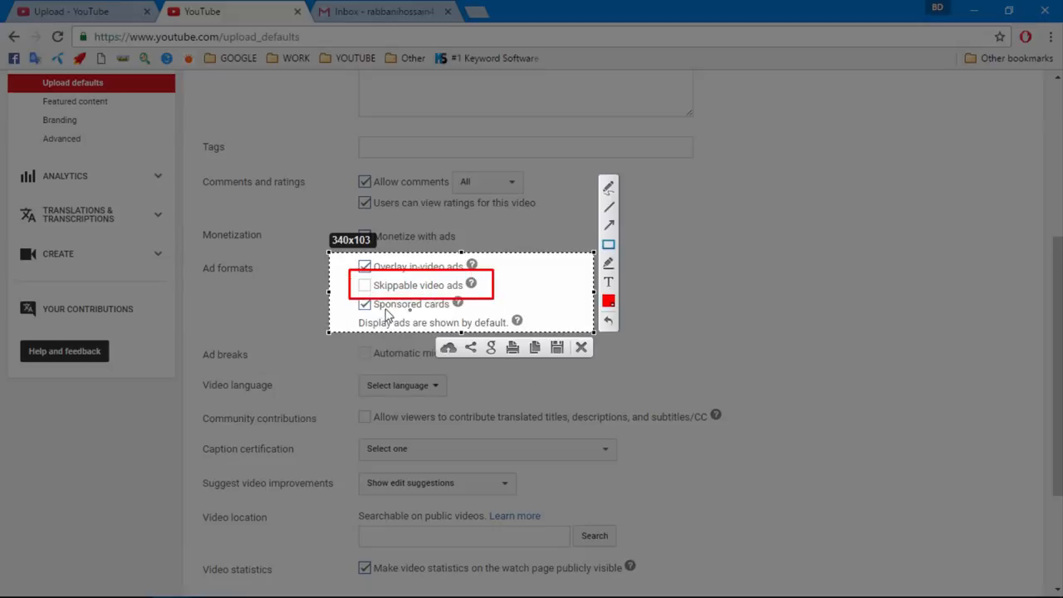
click(582, 347)
Make English the default video language and save the upload defaults
scroll(347, 368, down, 1)
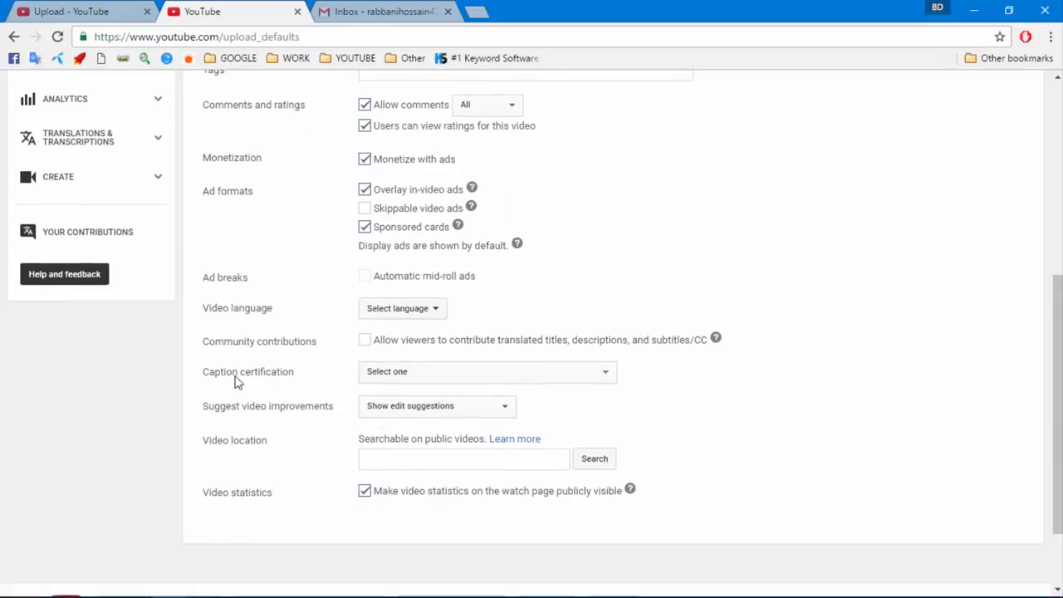
click(386, 309)
click(388, 332)
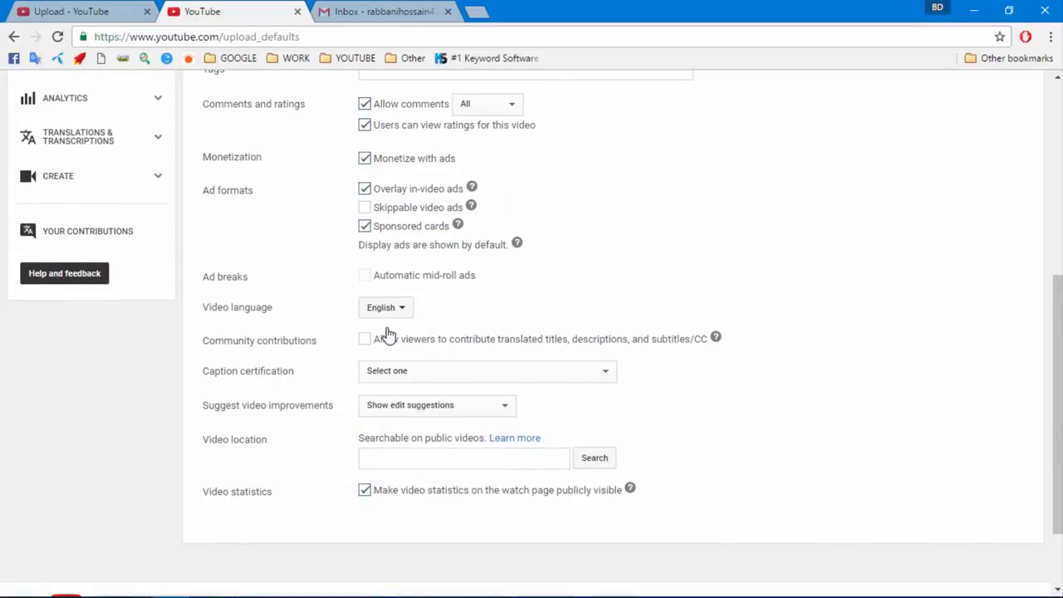
scroll(391, 332, down, 1)
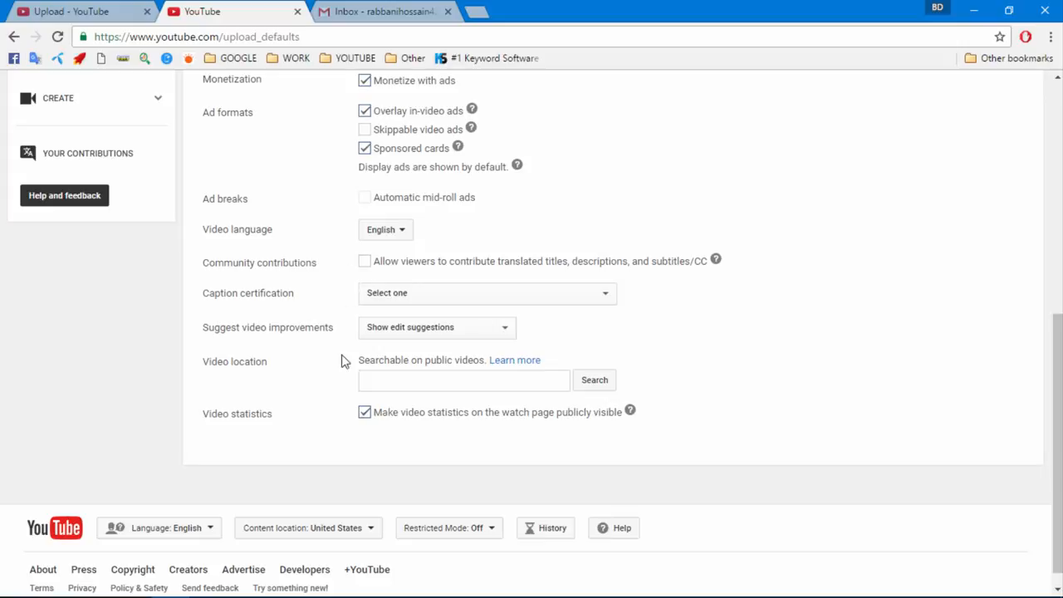
scroll(486, 427, up, 4)
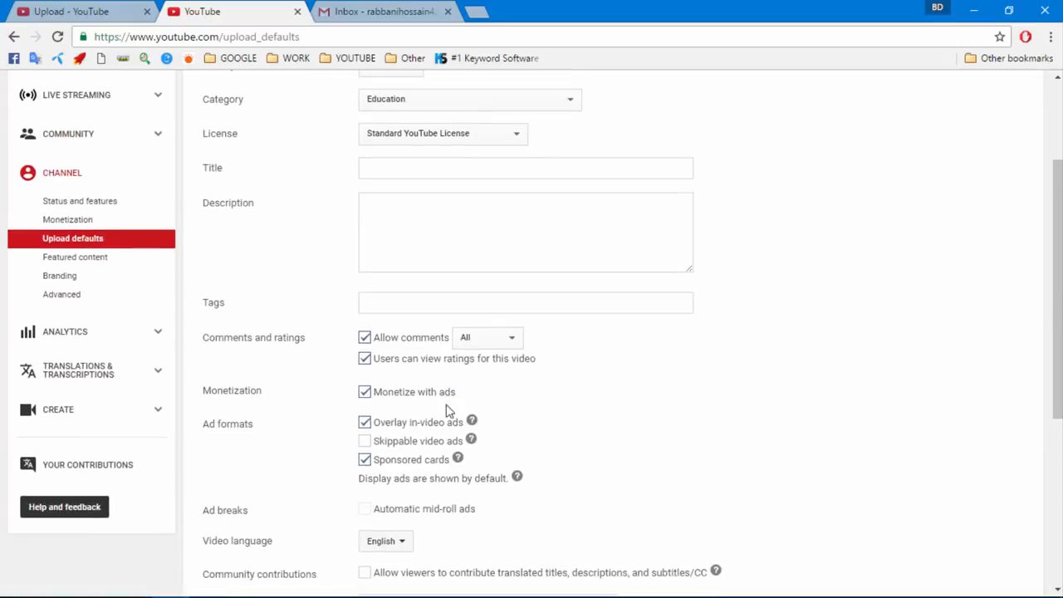
scroll(512, 441, up, 2)
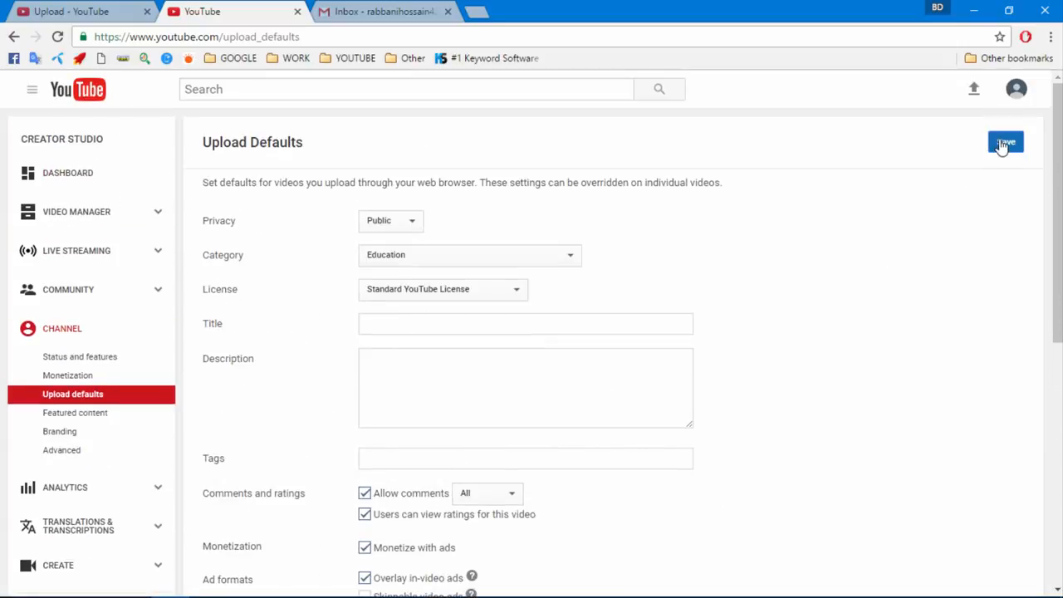
click(1005, 142)
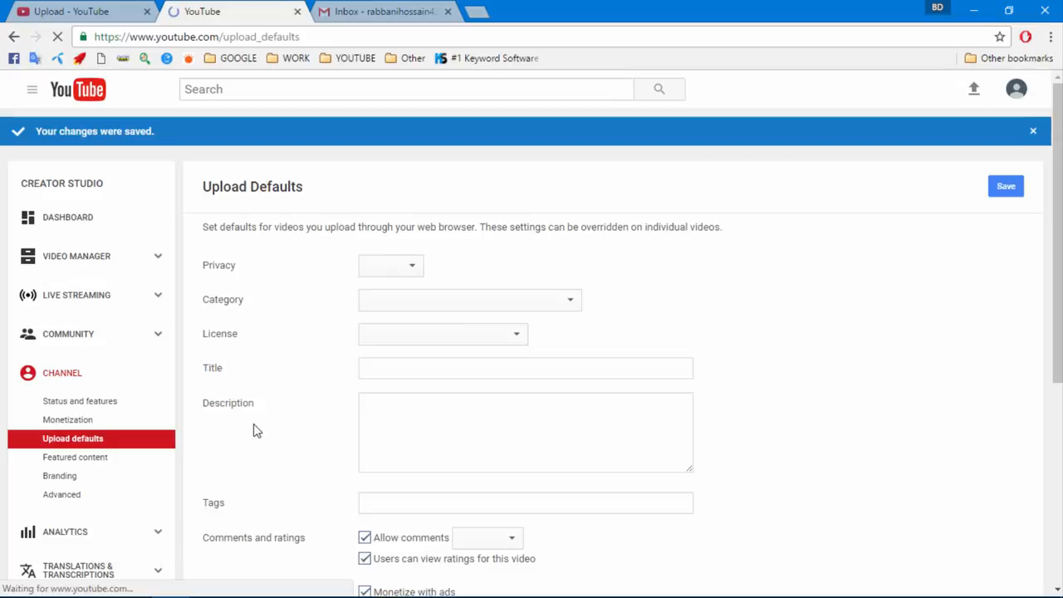
Go through Featured content to the Video Manager list showing 'lawyers mesothelioma law 2016'
scroll(129, 382, down, 1)
click(93, 384)
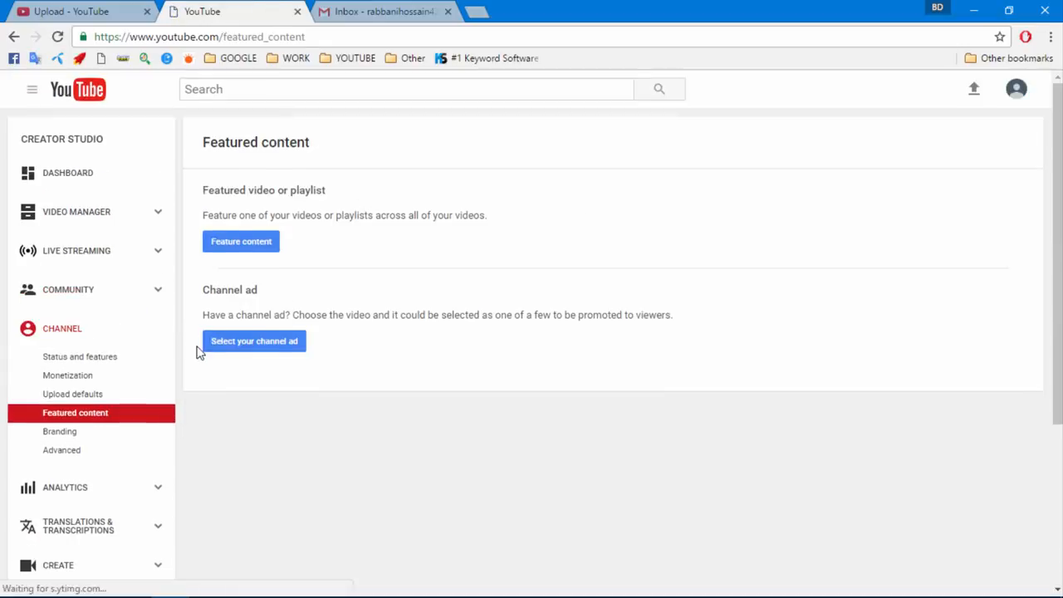
scroll(133, 359, down, 1)
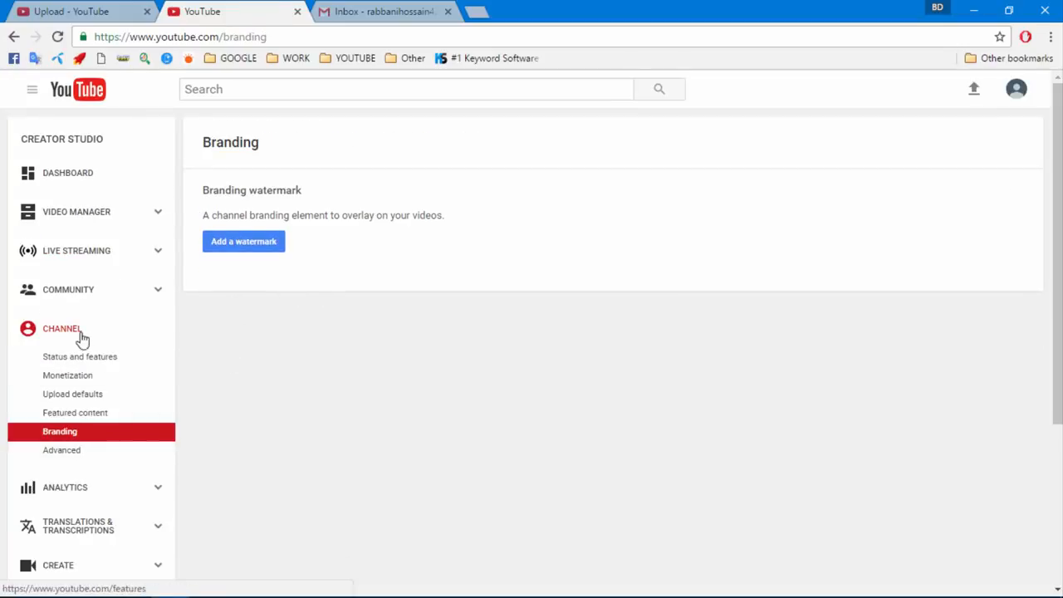
click(61, 223)
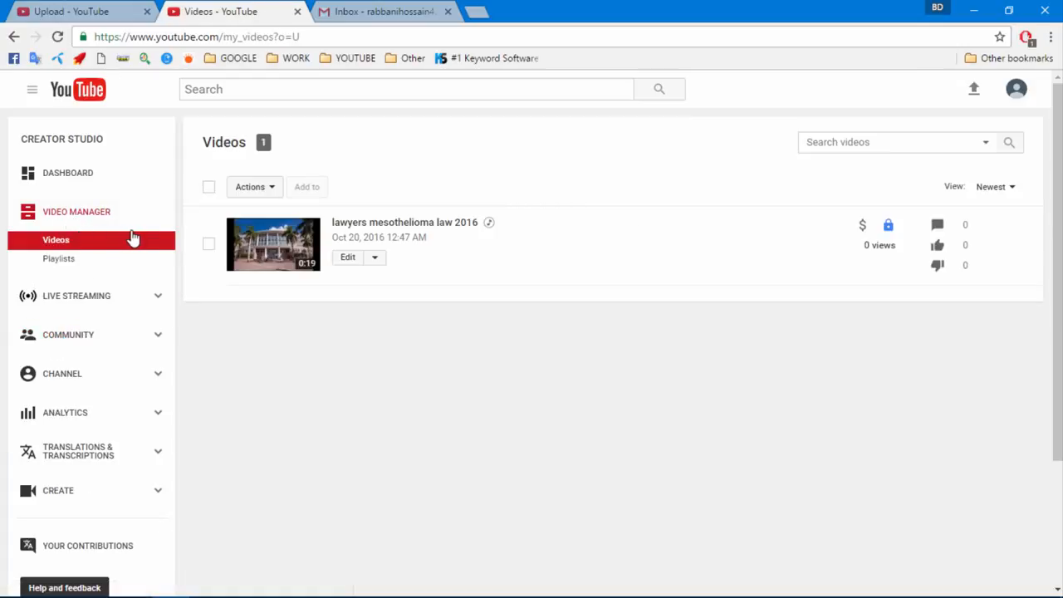
Open the uploaded video's edit page at its Monetization settings
click(347, 259)
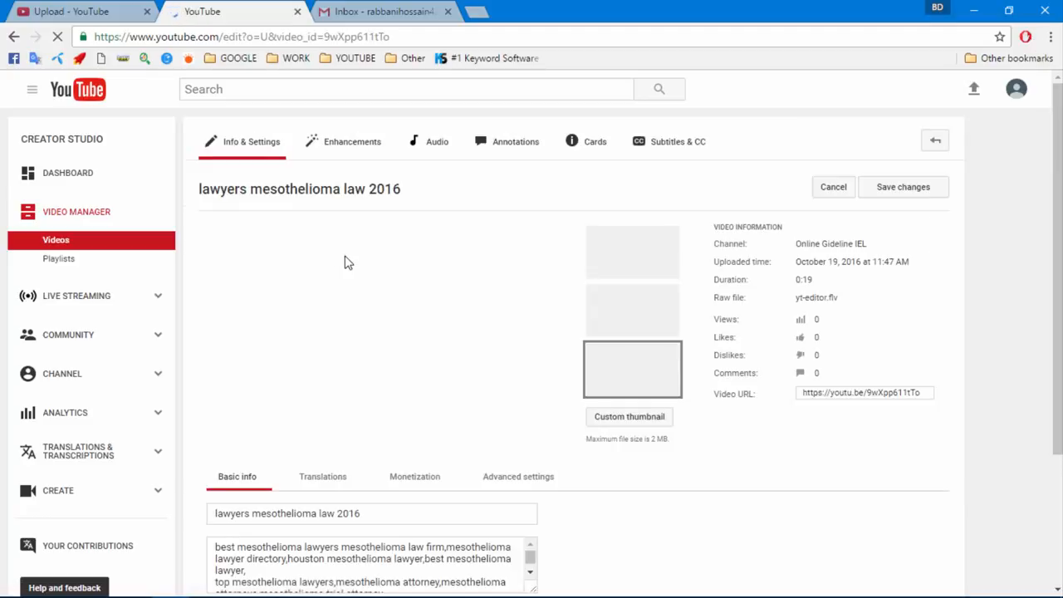
scroll(393, 300, down, 3)
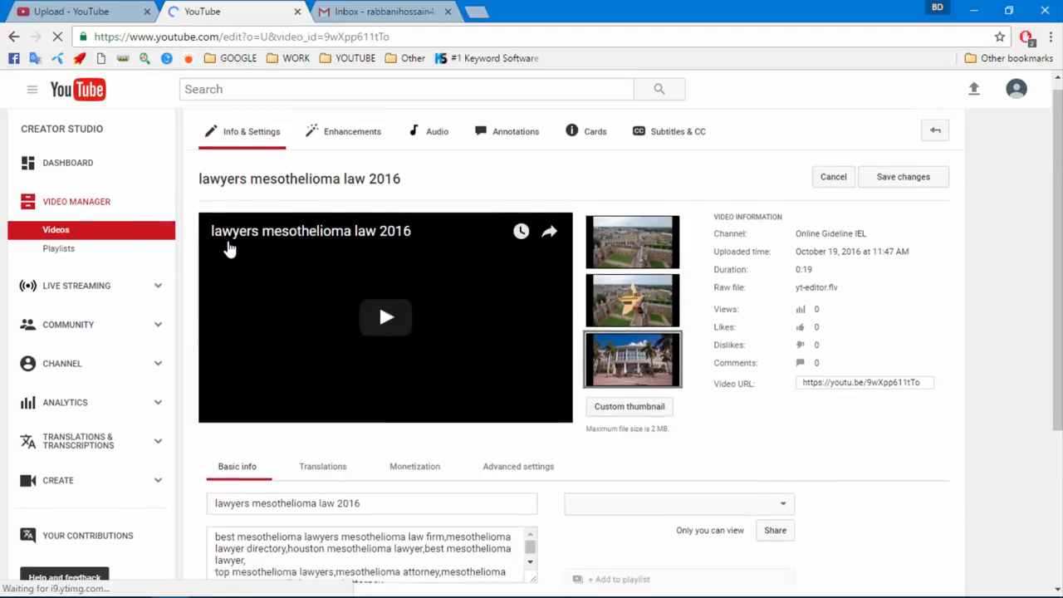
click(394, 245)
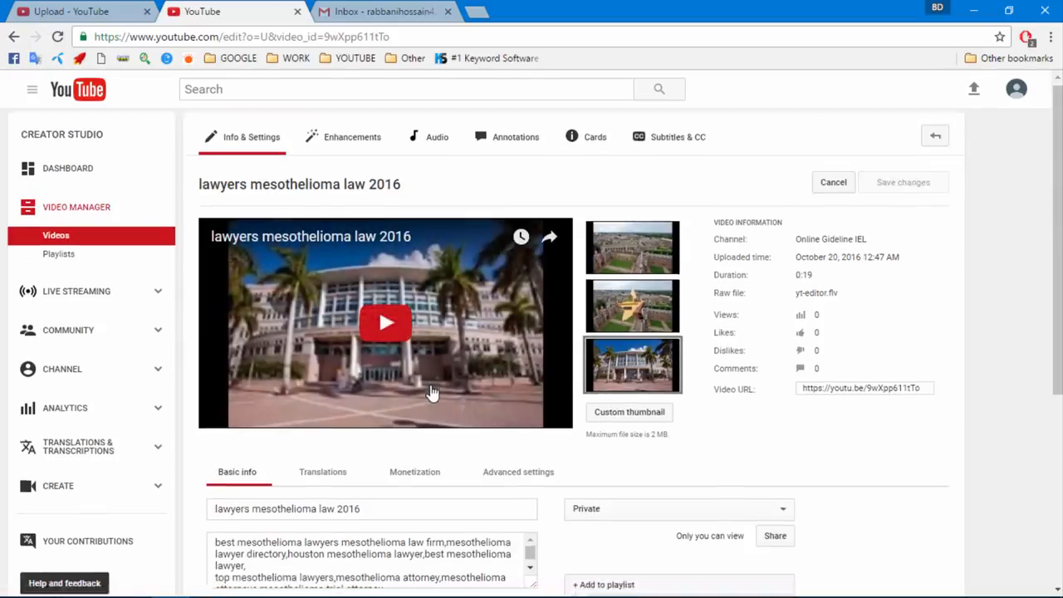
scroll(424, 397, down, 1)
click(413, 401)
scroll(323, 353, down, 1)
Enable ad monetization with skippable video ads left unticked, and save the changes
click(318, 351)
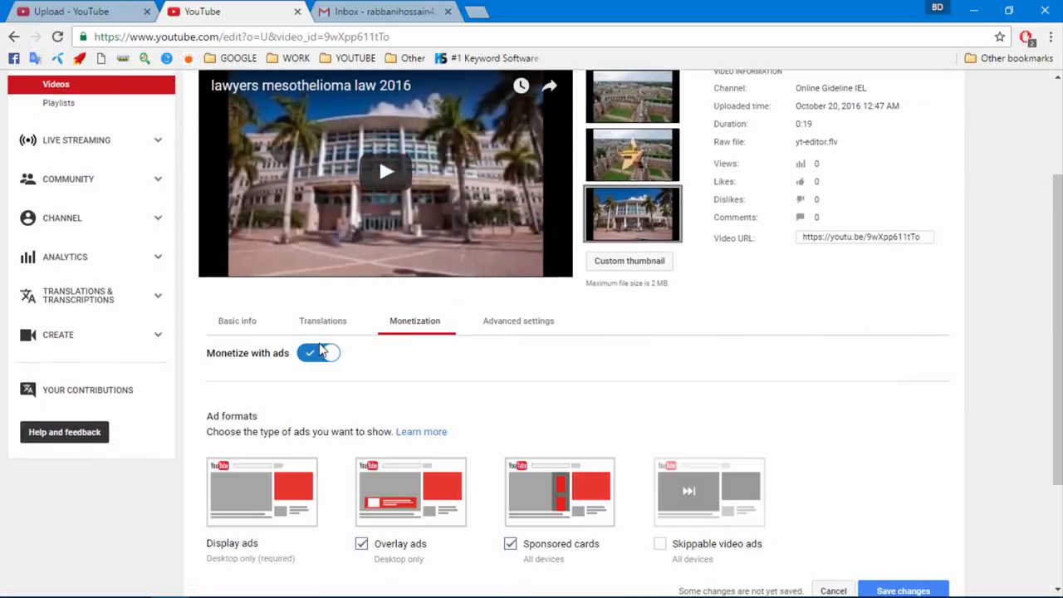
scroll(329, 349, down, 1)
scroll(328, 349, down, 1)
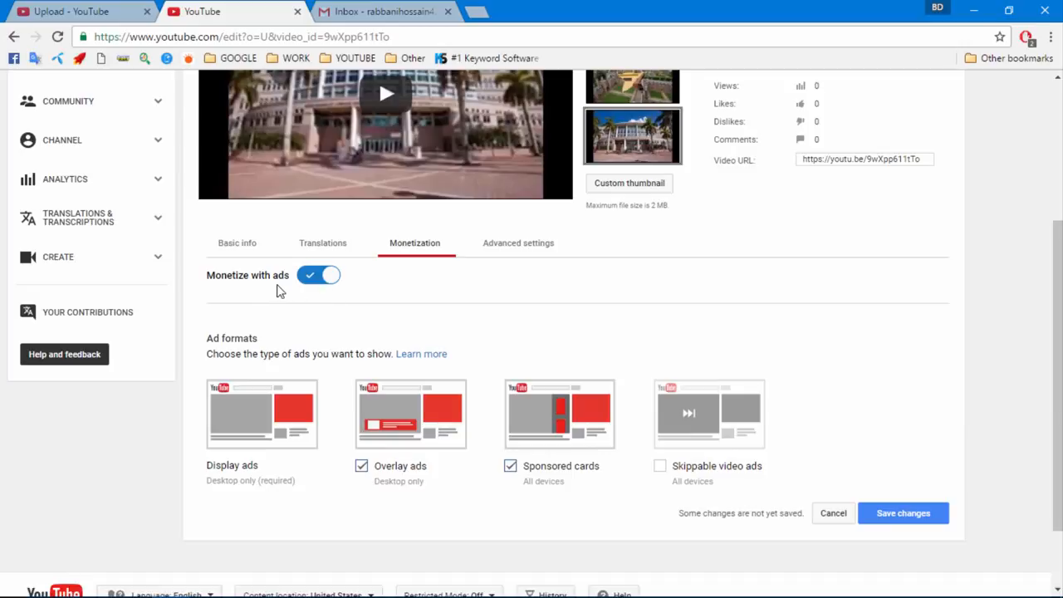
scroll(676, 422, down, 1)
click(659, 394)
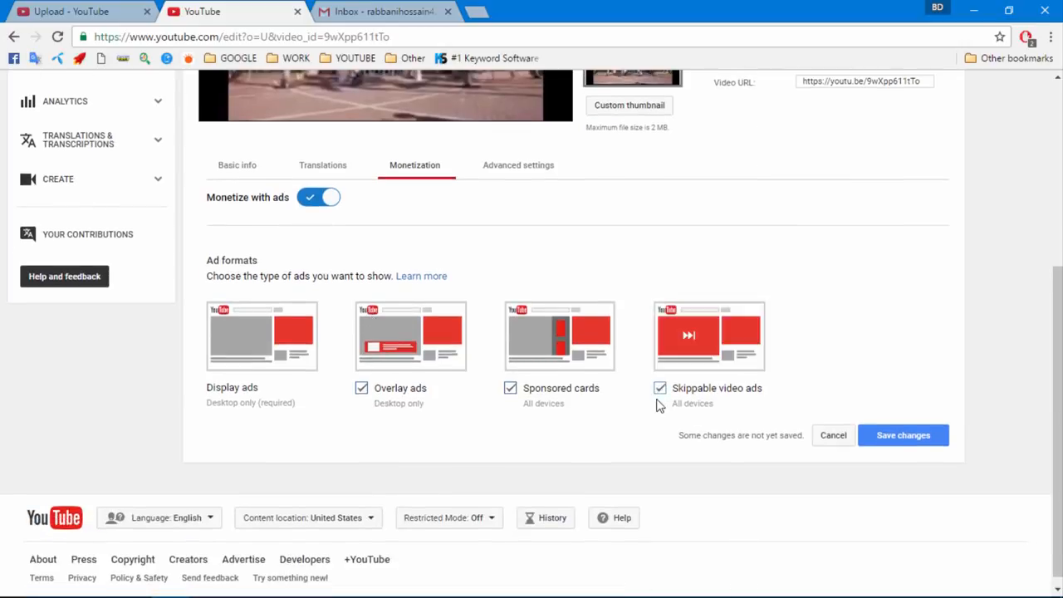
click(660, 390)
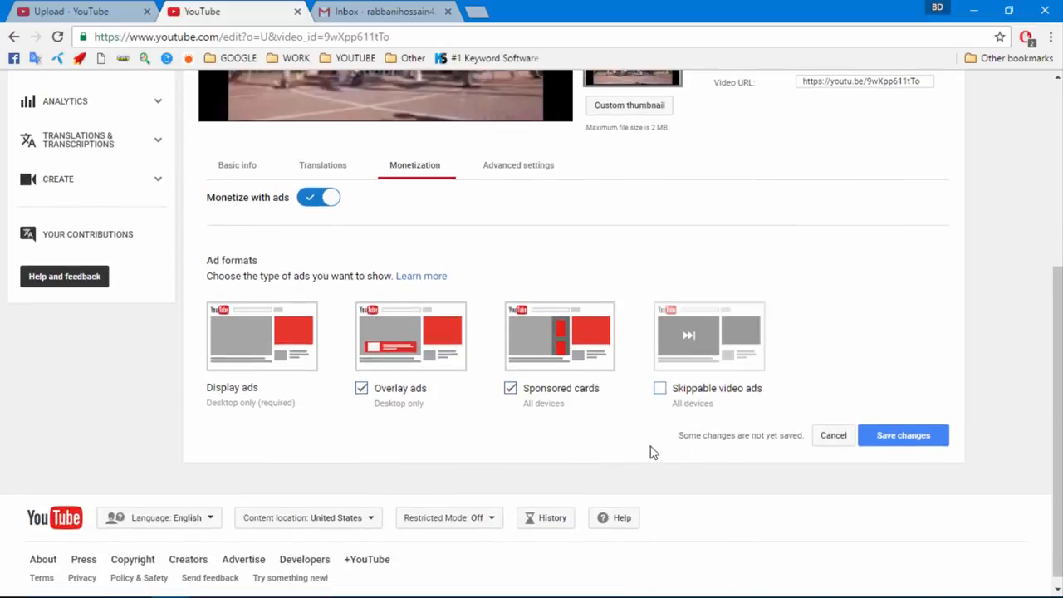
click(884, 441)
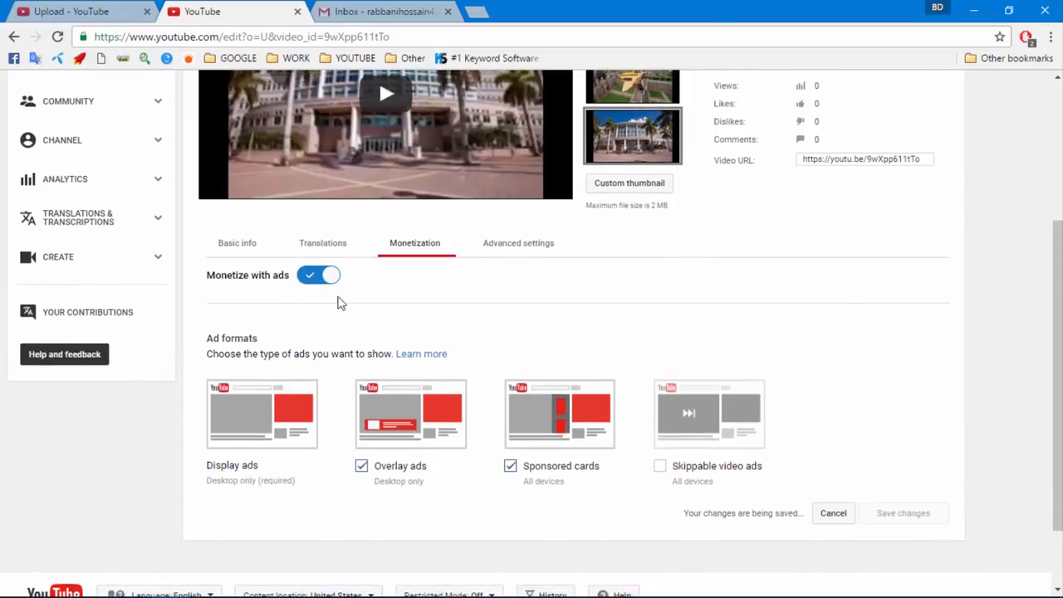
click(235, 247)
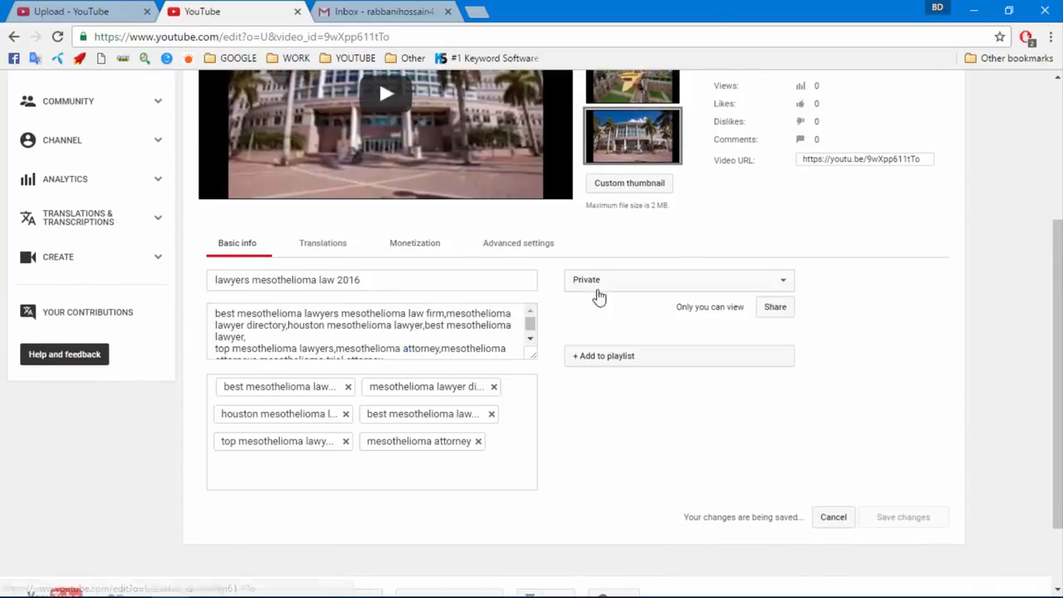
Change the video's privacy from Private to Public, with the share message box available
click(598, 286)
click(597, 294)
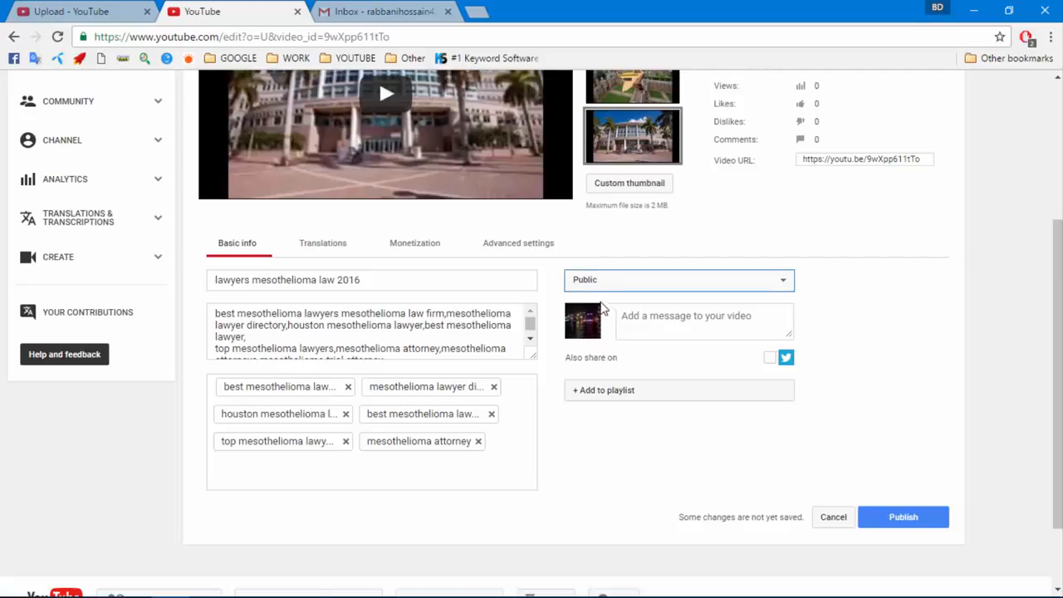
click(674, 324)
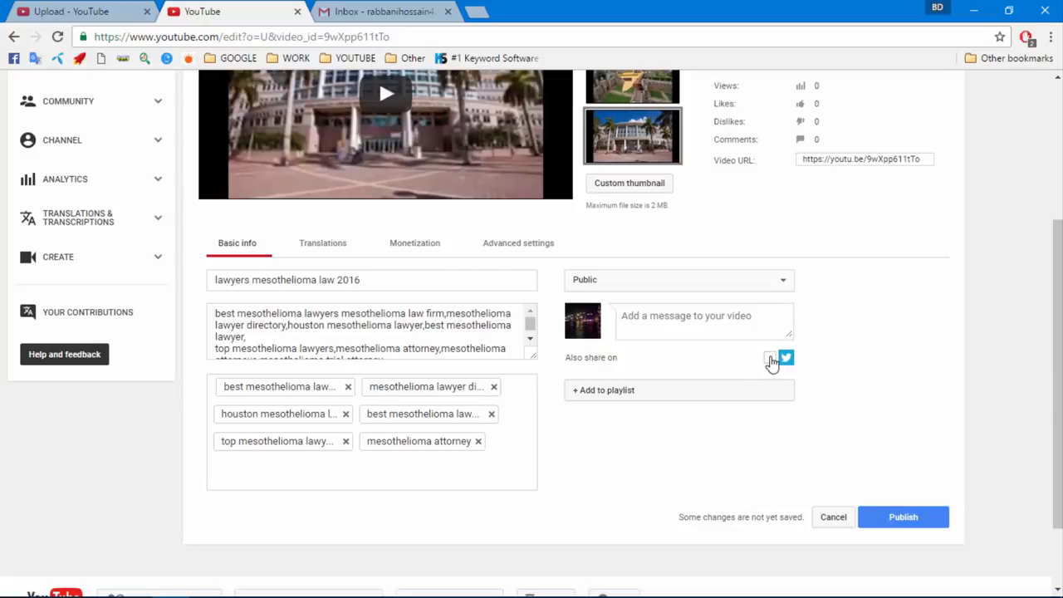
scroll(719, 347, up, 1)
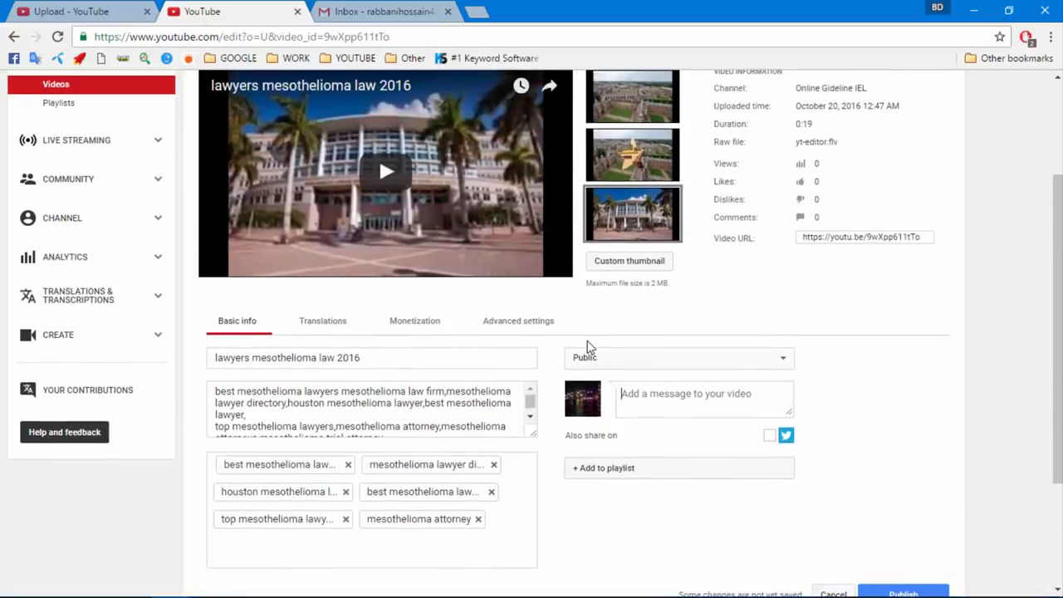
scroll(653, 349, down, 2)
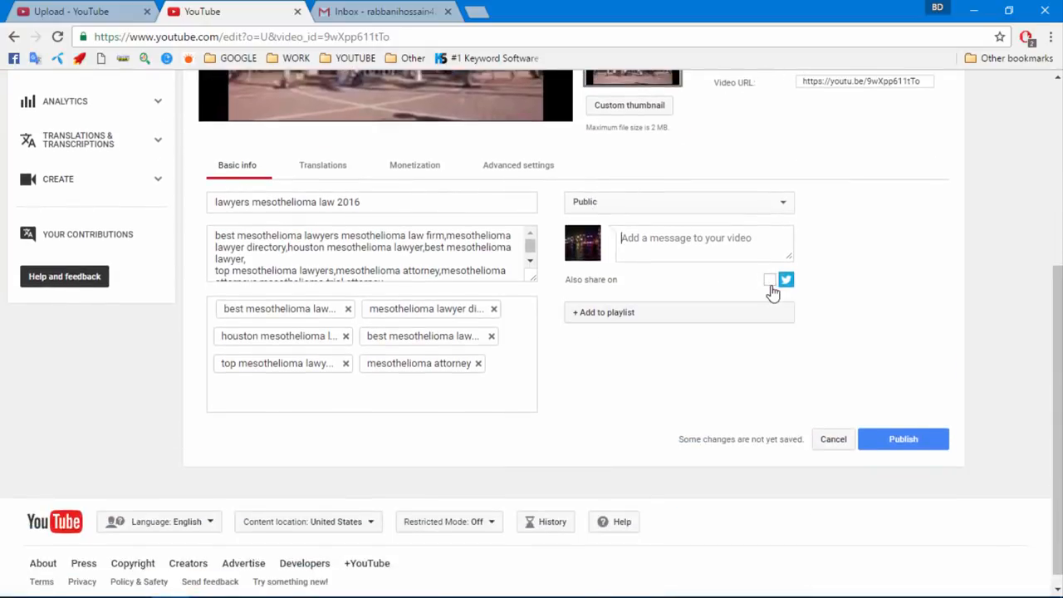
Publish the video and copy its watch link from the title in Video Manager
click(898, 446)
scroll(497, 398, up, 3)
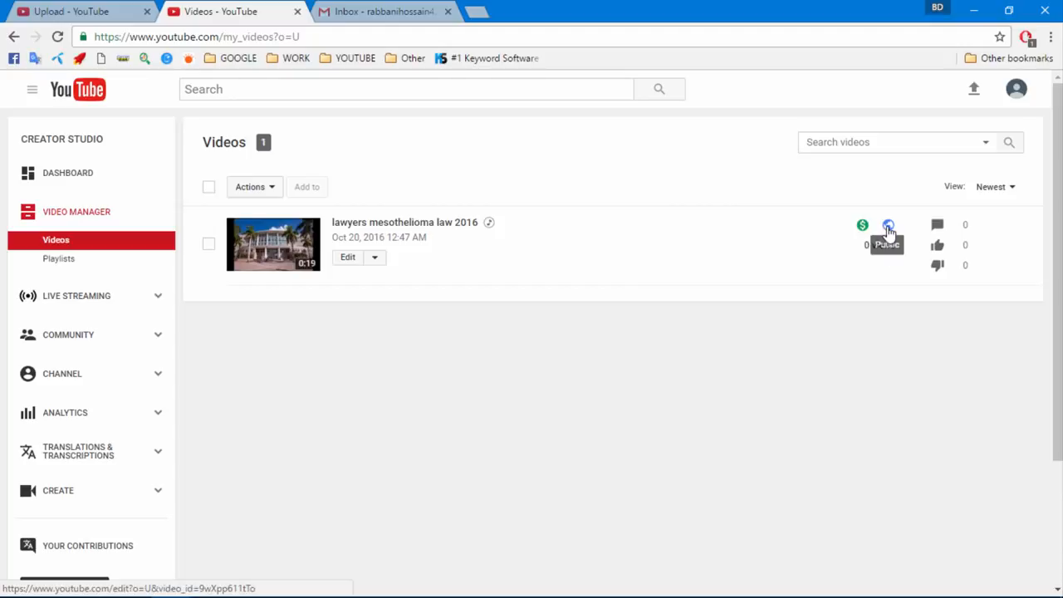
right_click(394, 223)
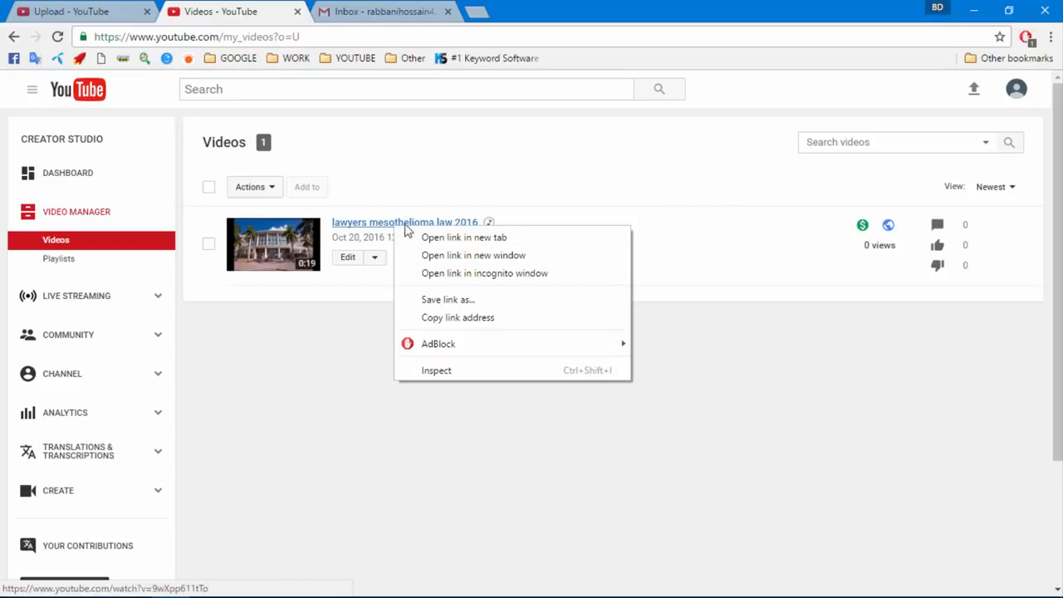
click(458, 317)
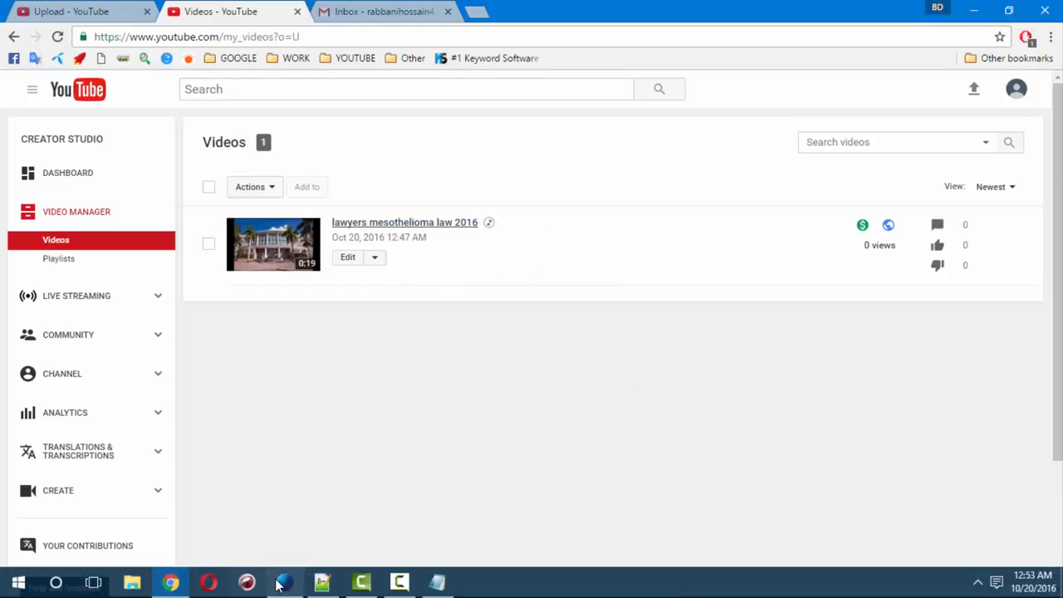
click(284, 588)
Load the copied watch link in a new Firefox tab with Paste & Go
click(189, 11)
right_click(203, 38)
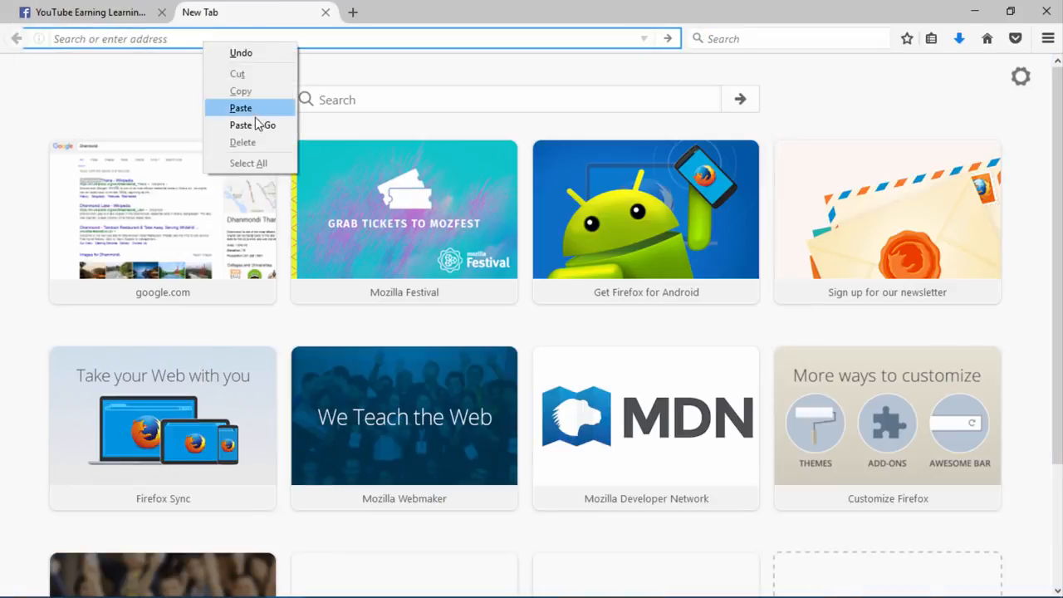
click(258, 123)
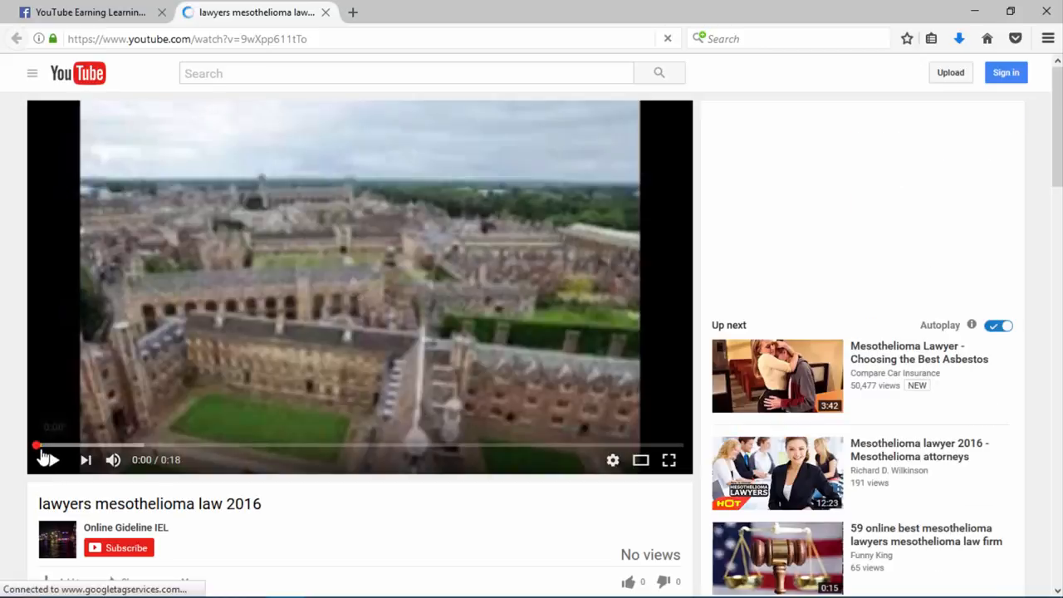
Play the video muted, pause it, and return to Chrome
click(53, 458)
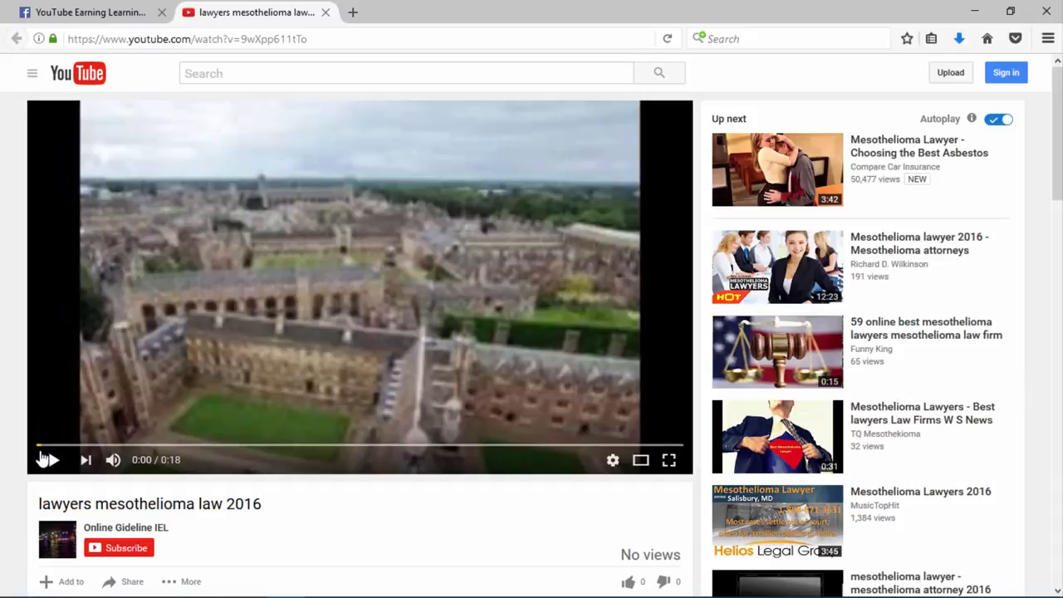
click(196, 293)
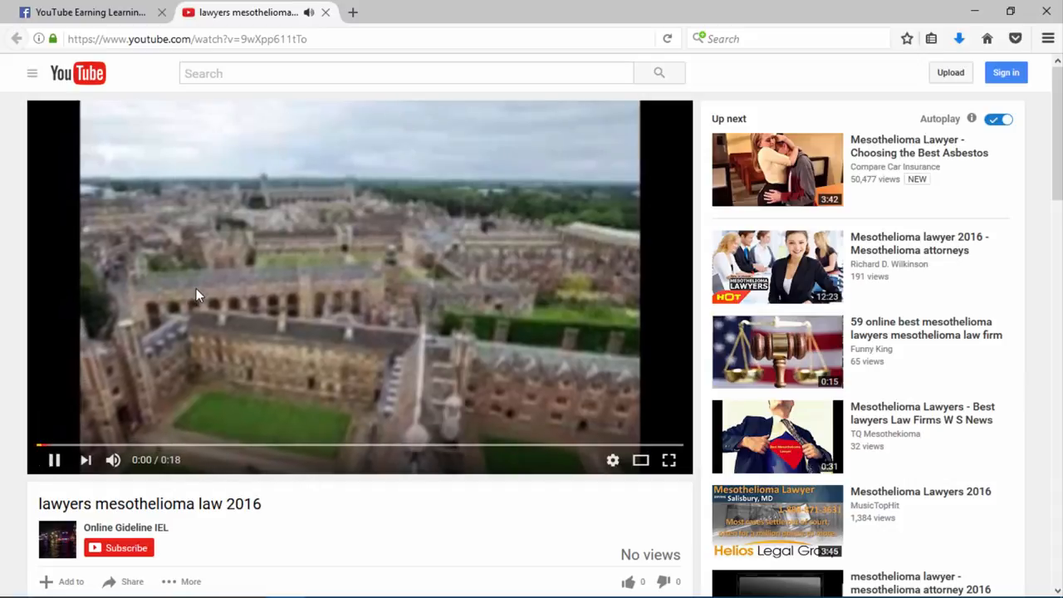
click(112, 462)
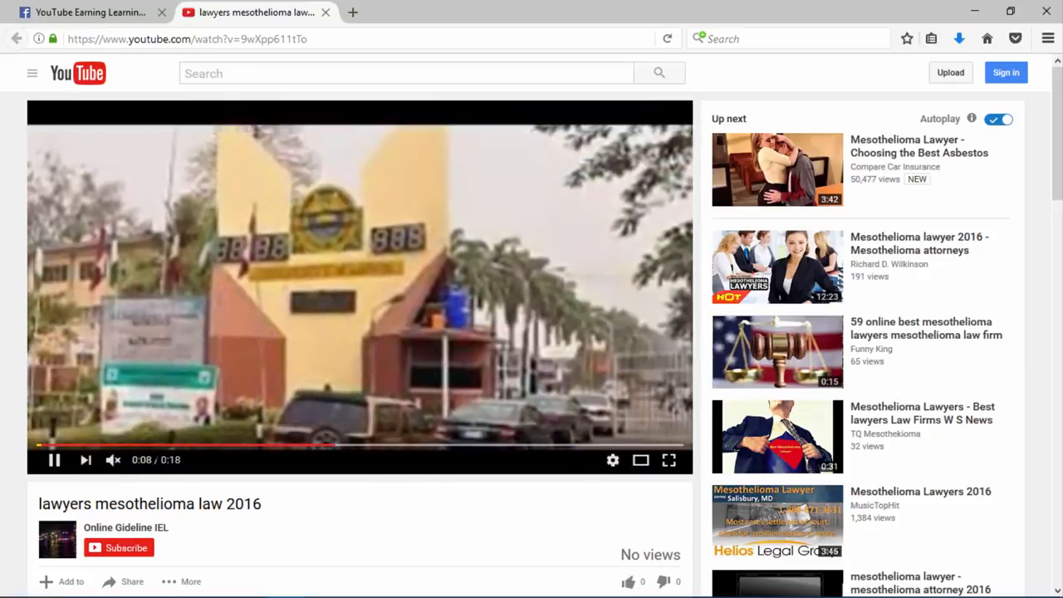
click(218, 331)
click(172, 584)
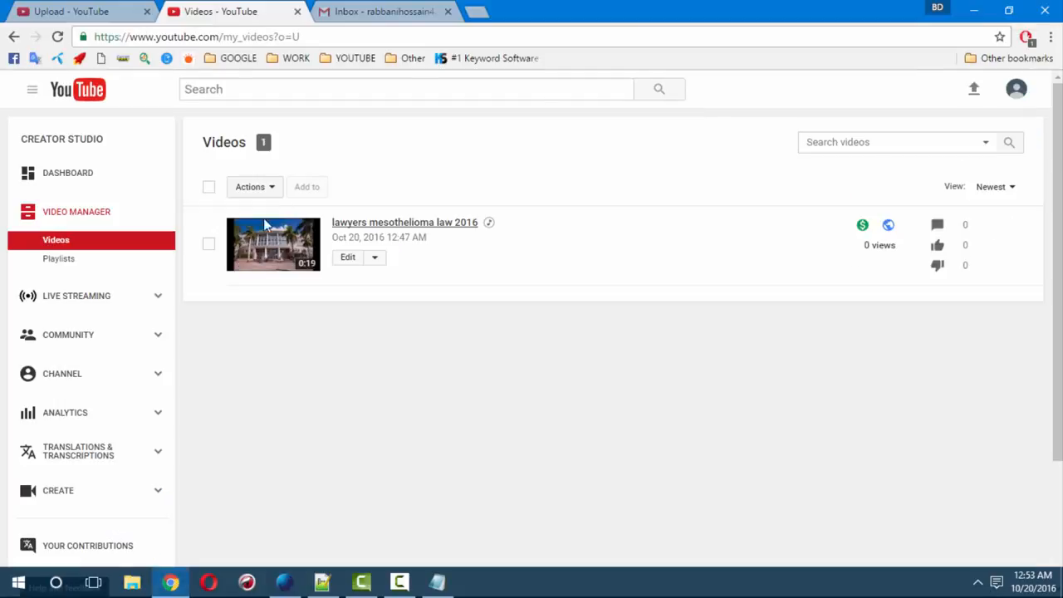
Go from the Dashboard to the channel's Videos tab, then to Firefox's Facebook Files tab
scroll(325, 304, down, 3)
scroll(326, 306, up, 3)
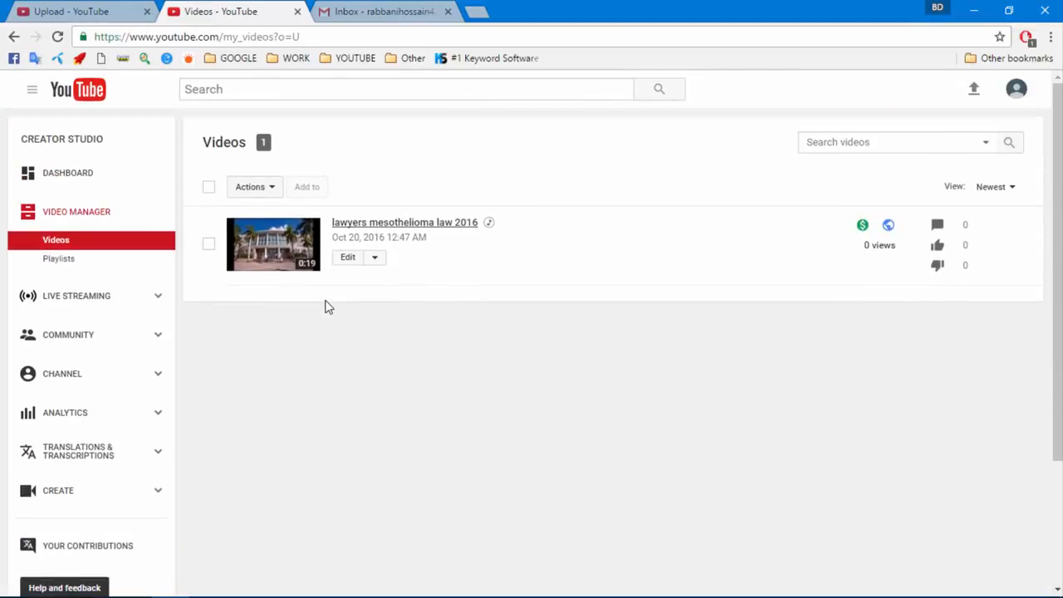
click(66, 177)
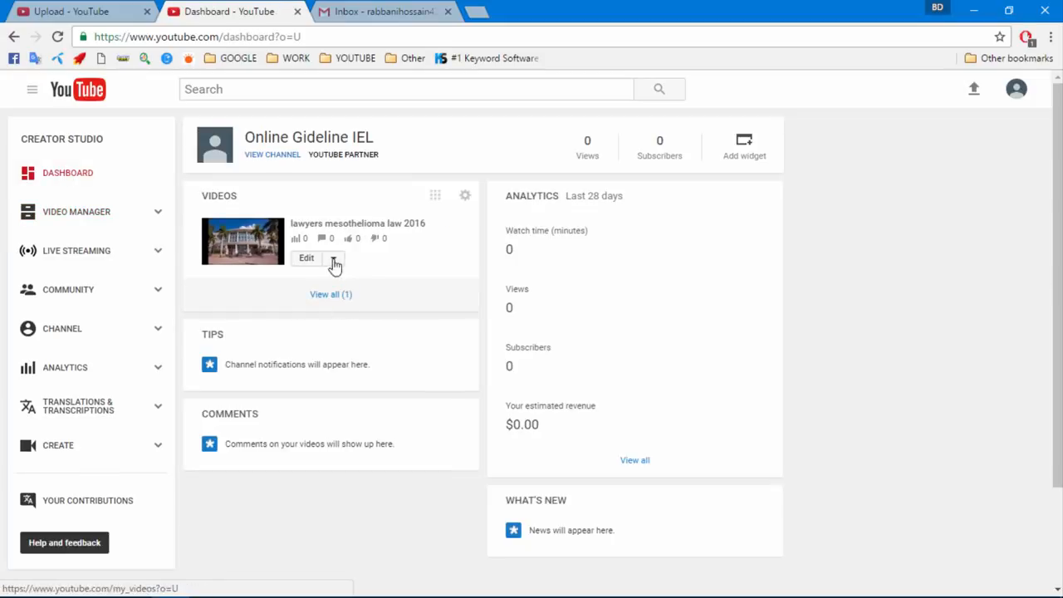
click(271, 155)
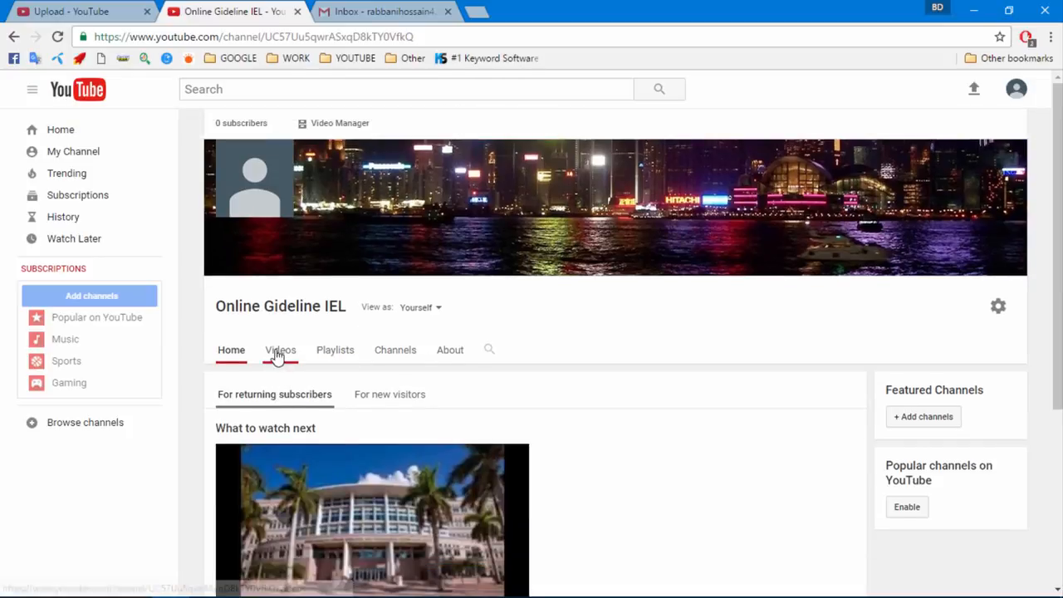
click(278, 354)
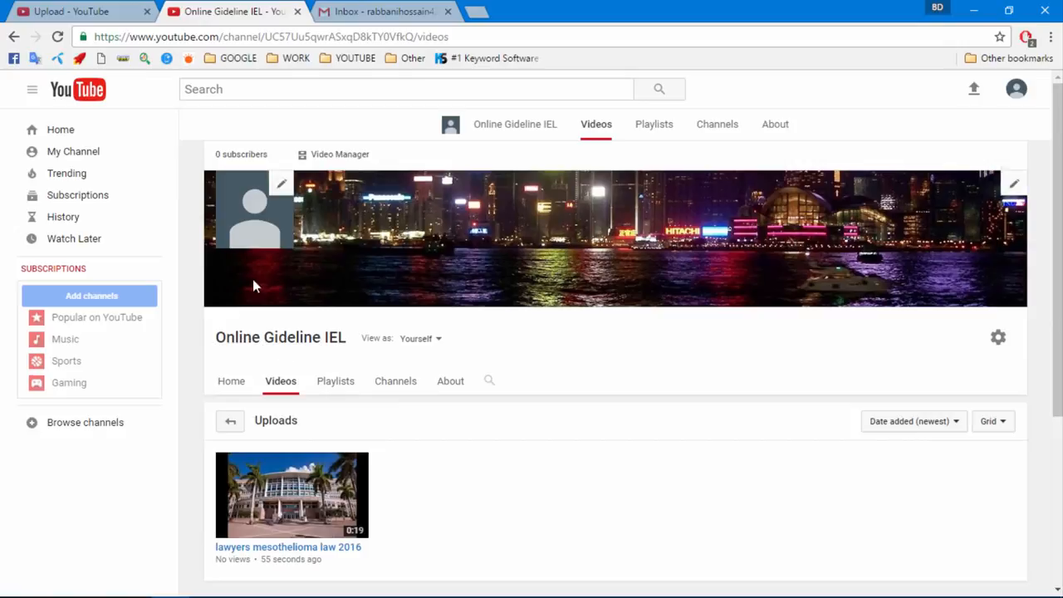
click(285, 582)
click(119, 7)
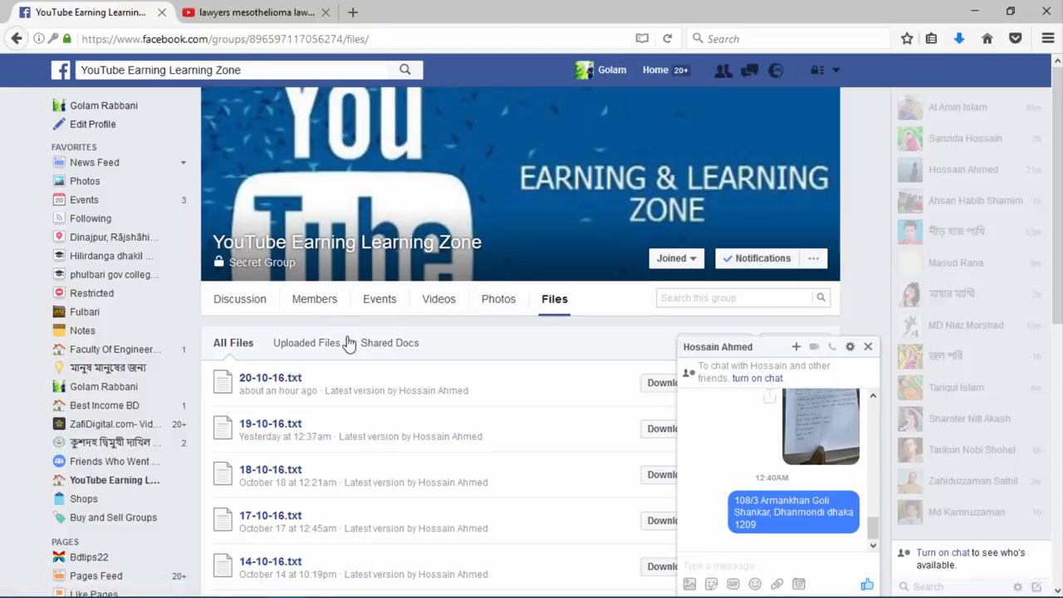
Close the Facebook chat pop-up covering the group's file list
click(868, 346)
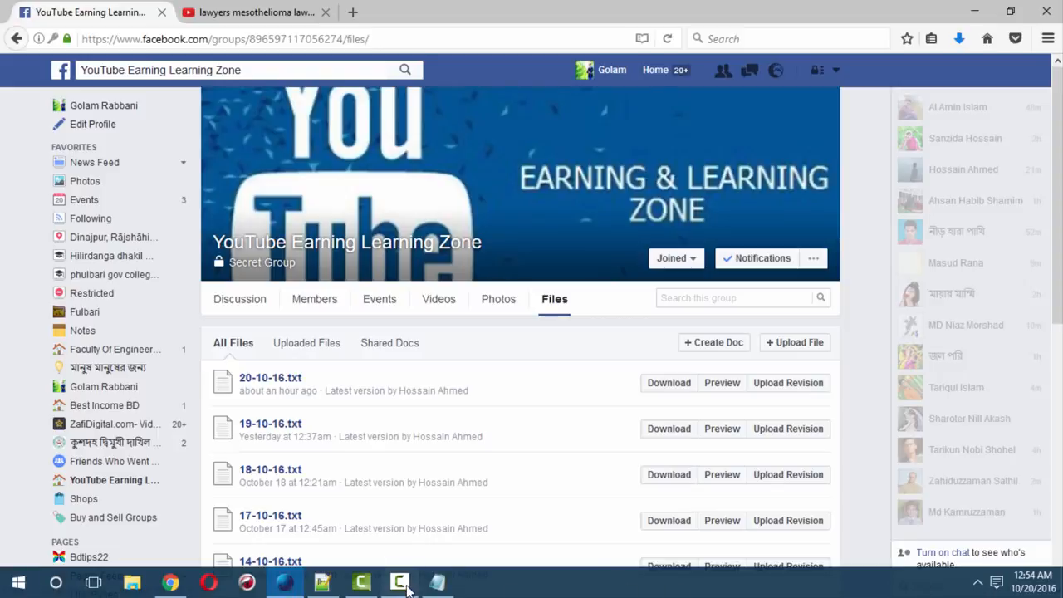